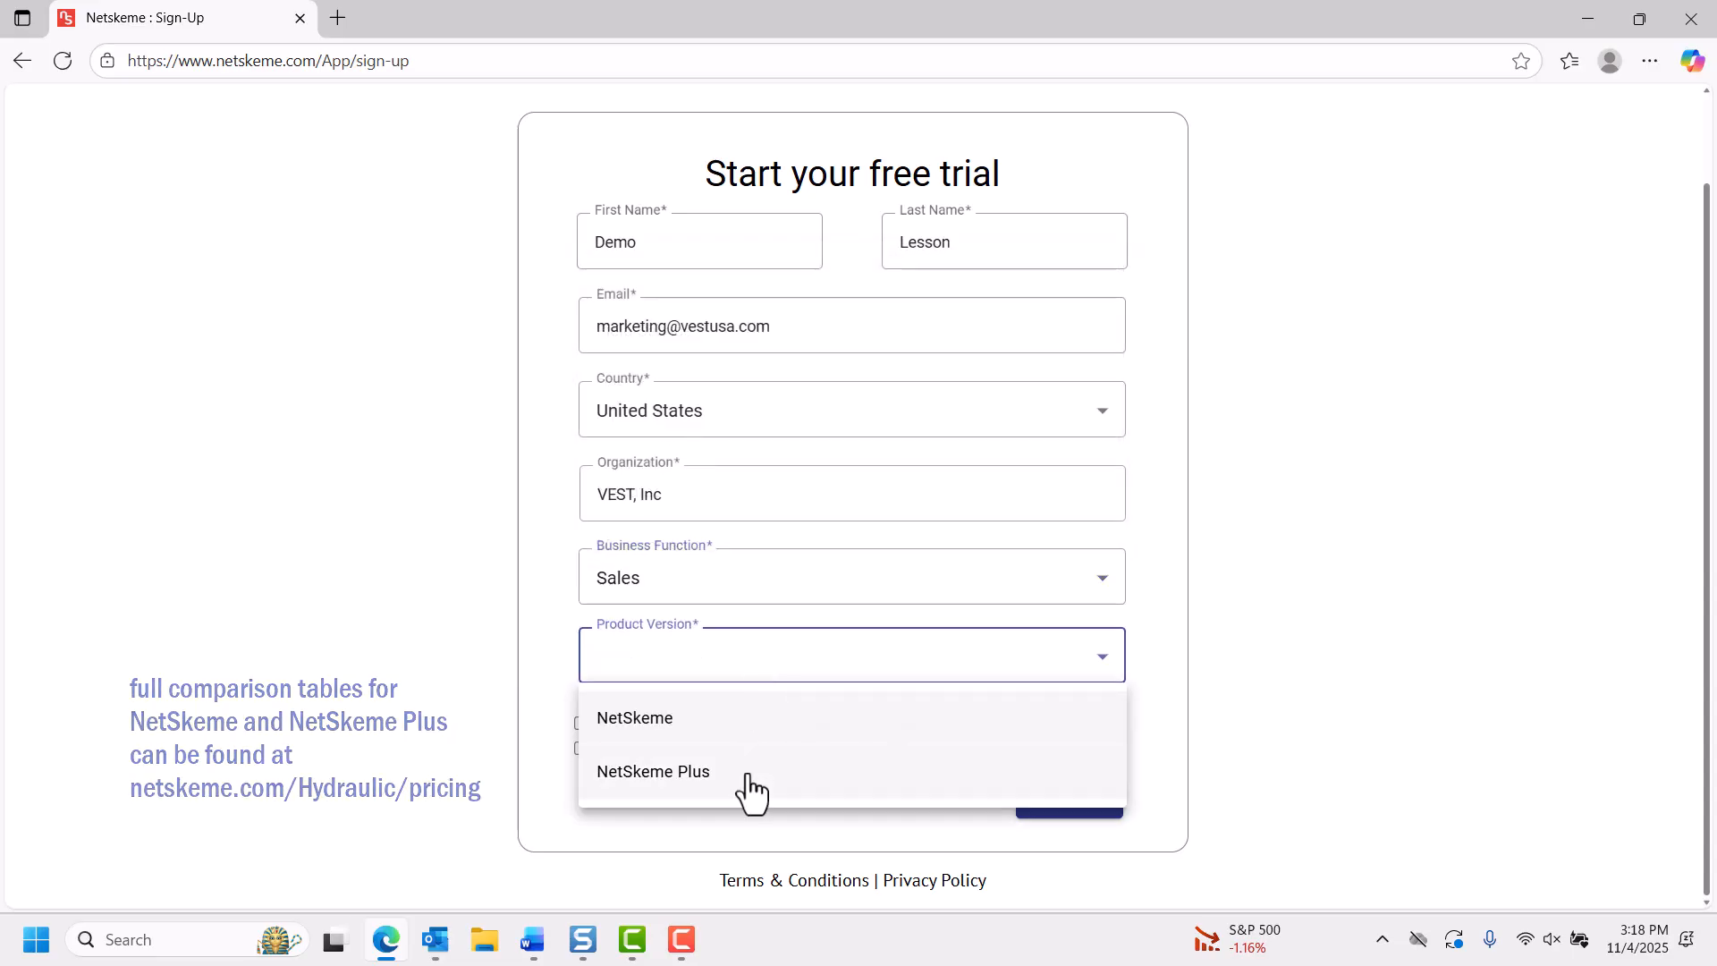
# Choose NetSkeme Plus as the product version, tick the first checkbox below it and submit the free trial sign-up form.
pyautogui.click(747, 774)
pyautogui.click(581, 724)
pyautogui.click(1069, 798)
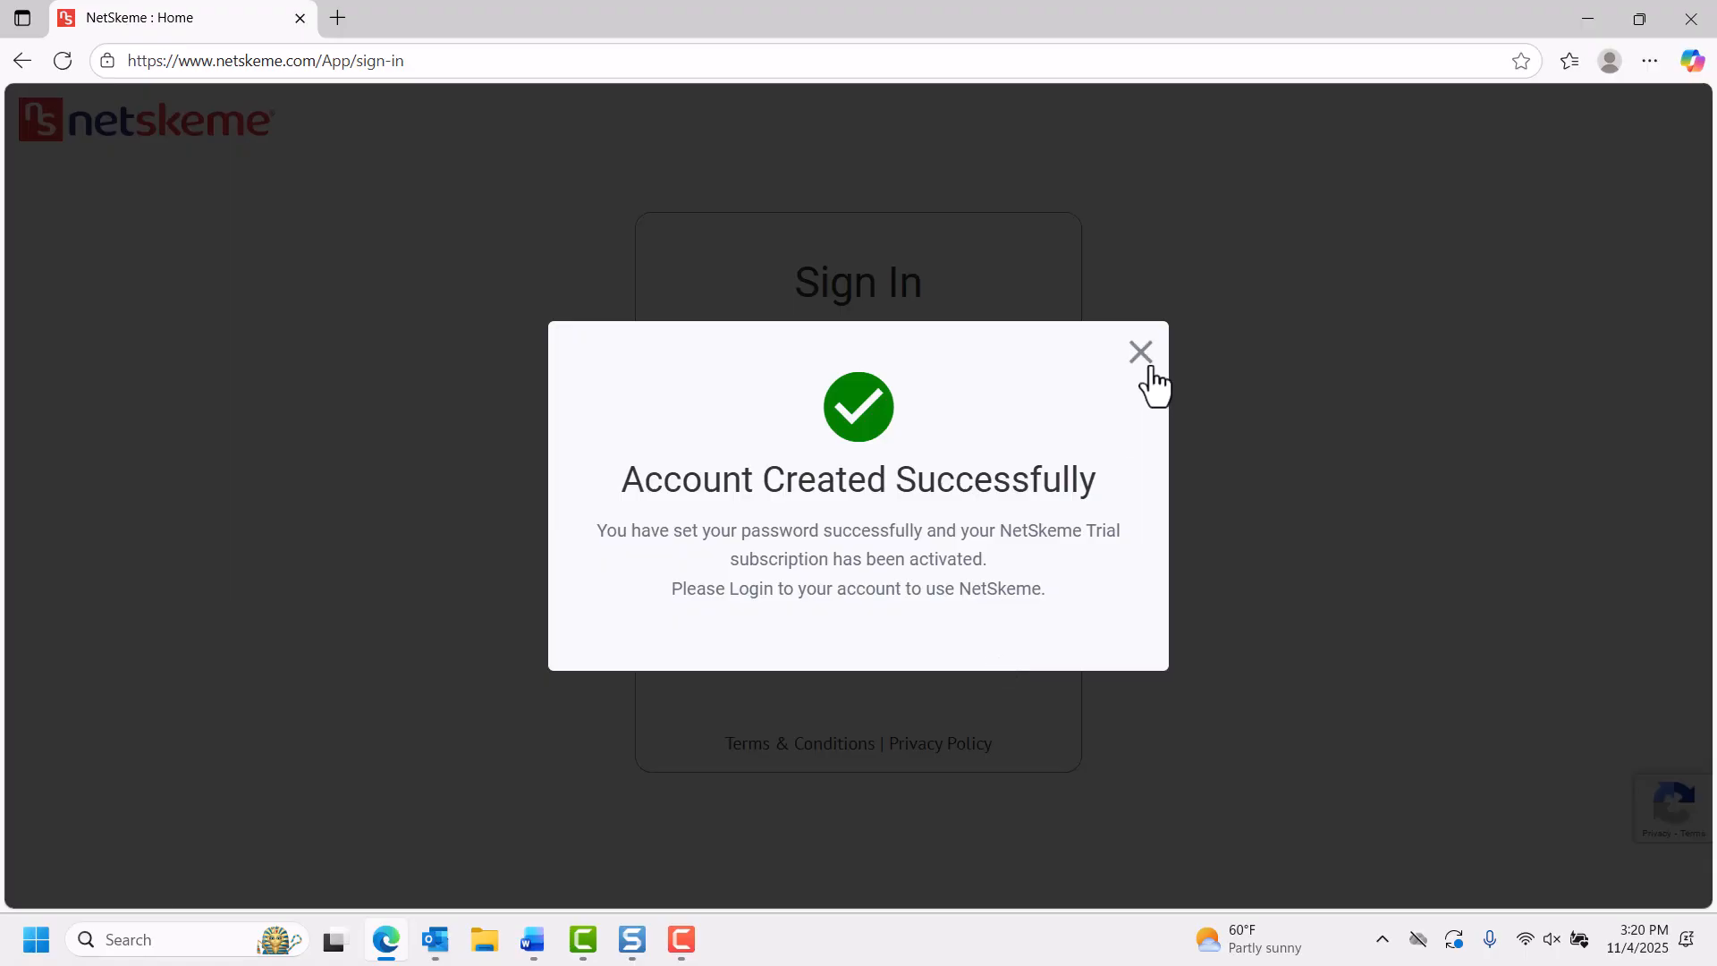
# Dismiss the account creation notice and sign in with the account e-mail and password.
pyautogui.click(1149, 366)
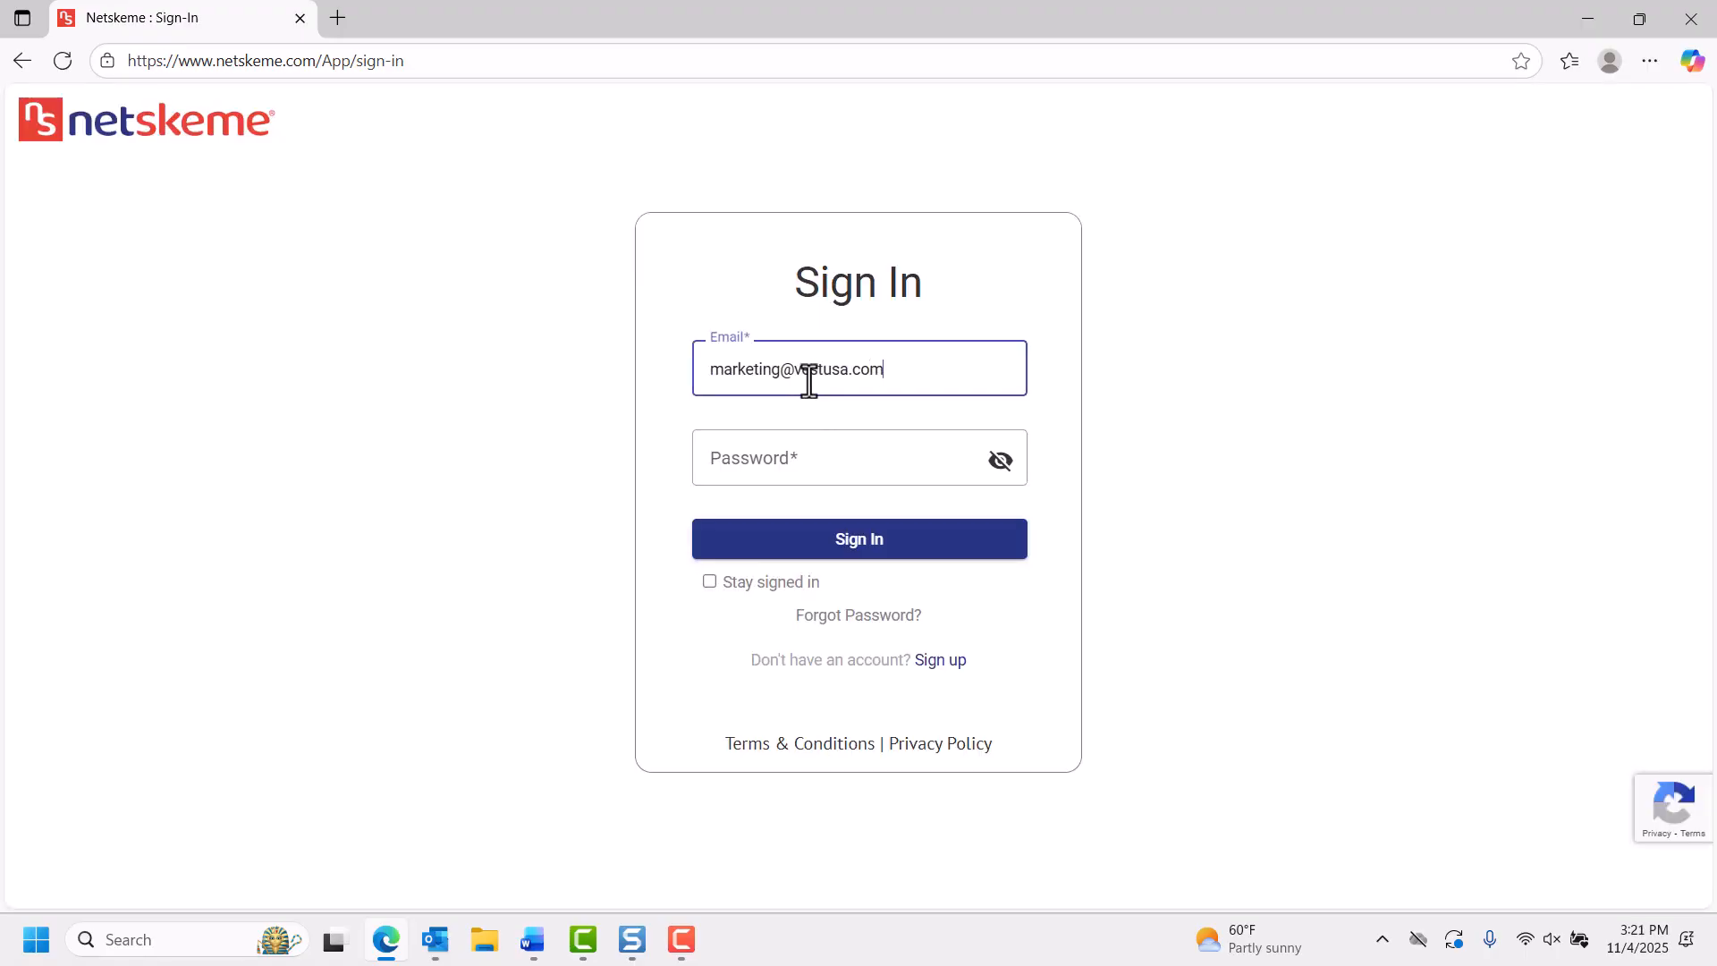
pyautogui.press('Tab')
pyautogui.write('••••••')
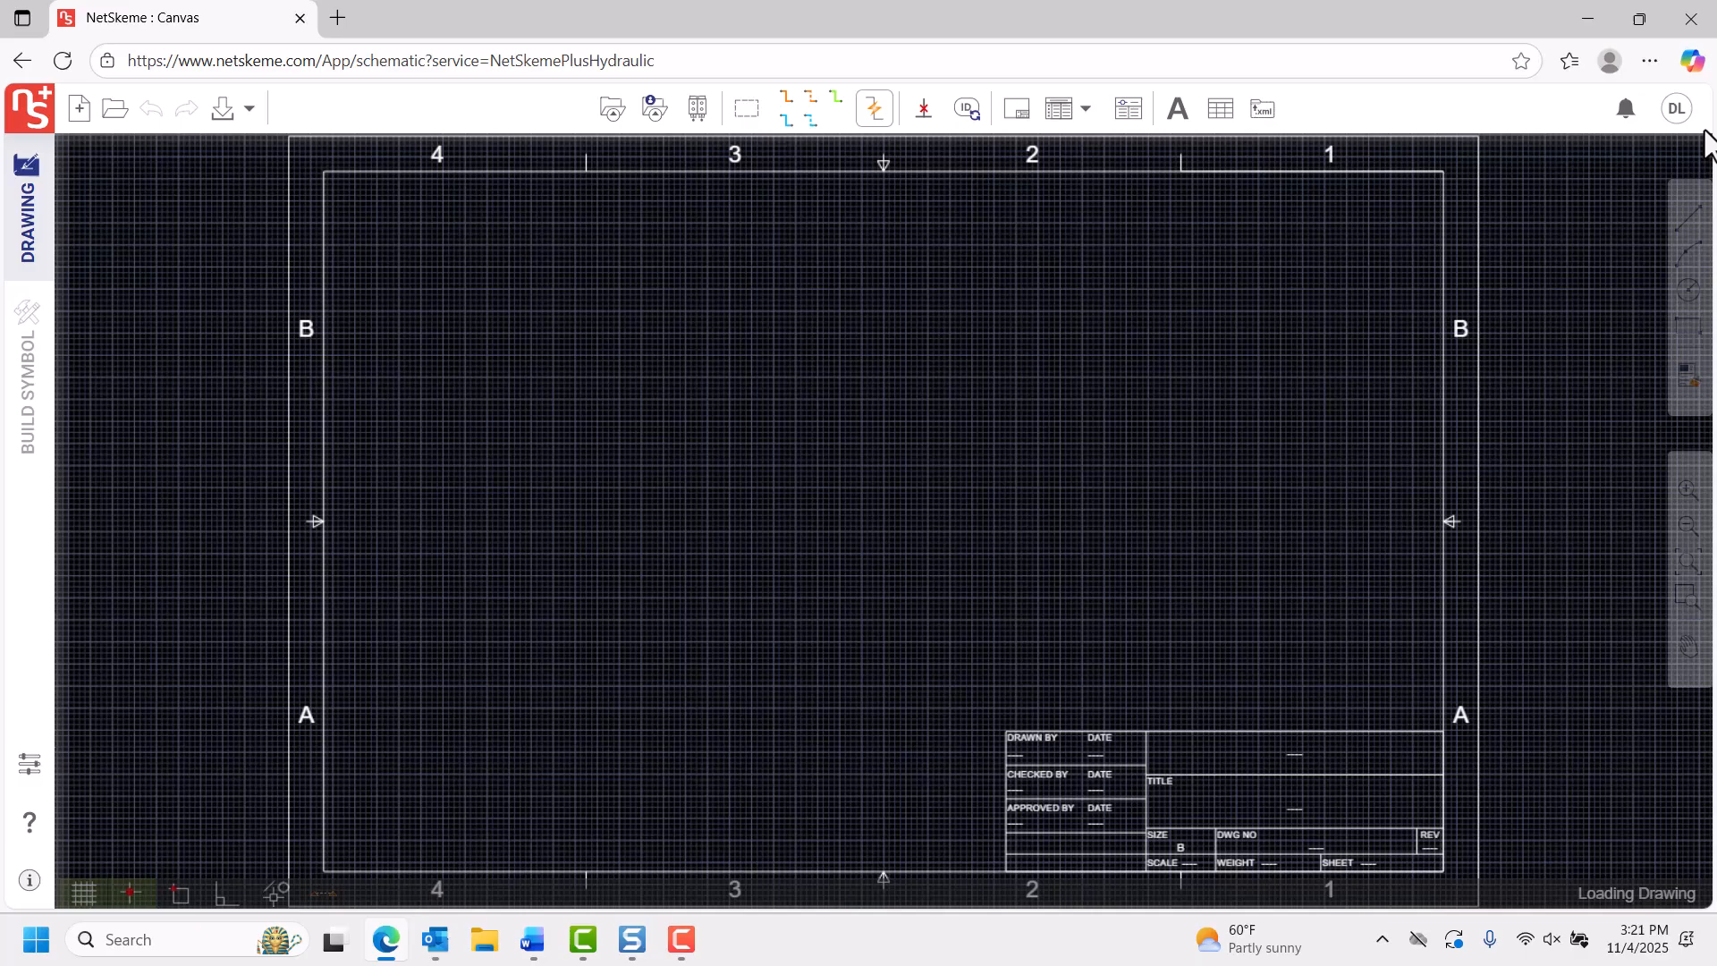
# Switch the trial to NetSkeme, Hydraulic in the account's subscription details and close them.
pyautogui.click(1677, 108)
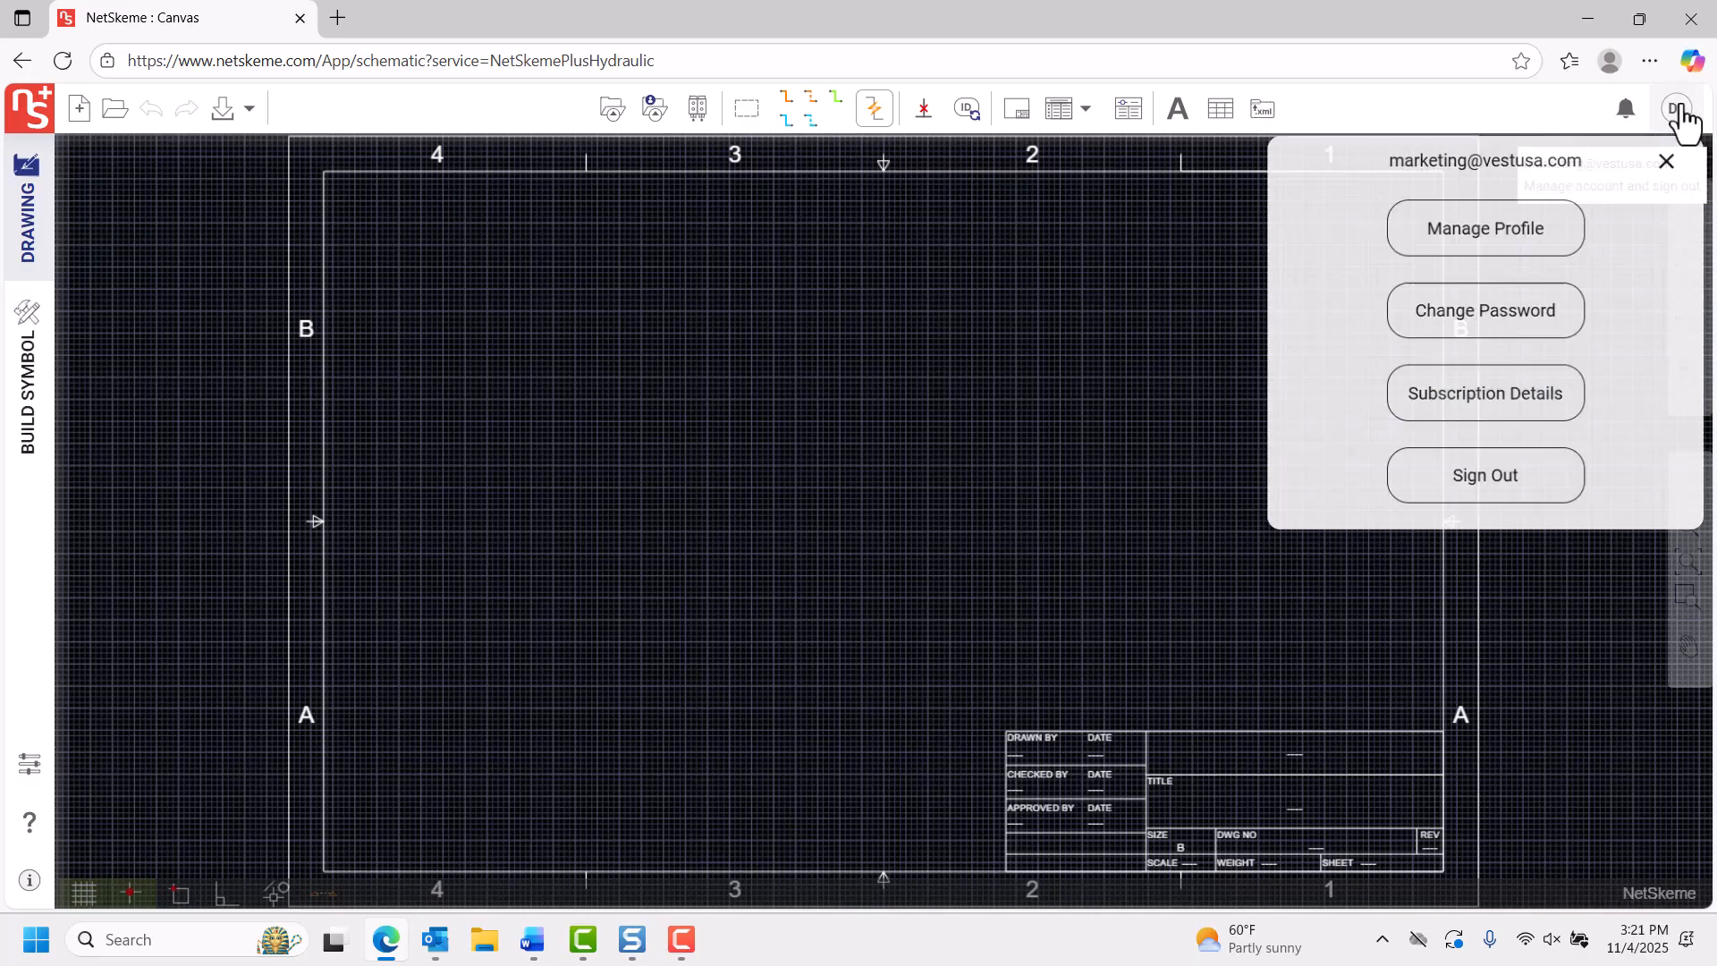
pyautogui.click(1486, 434)
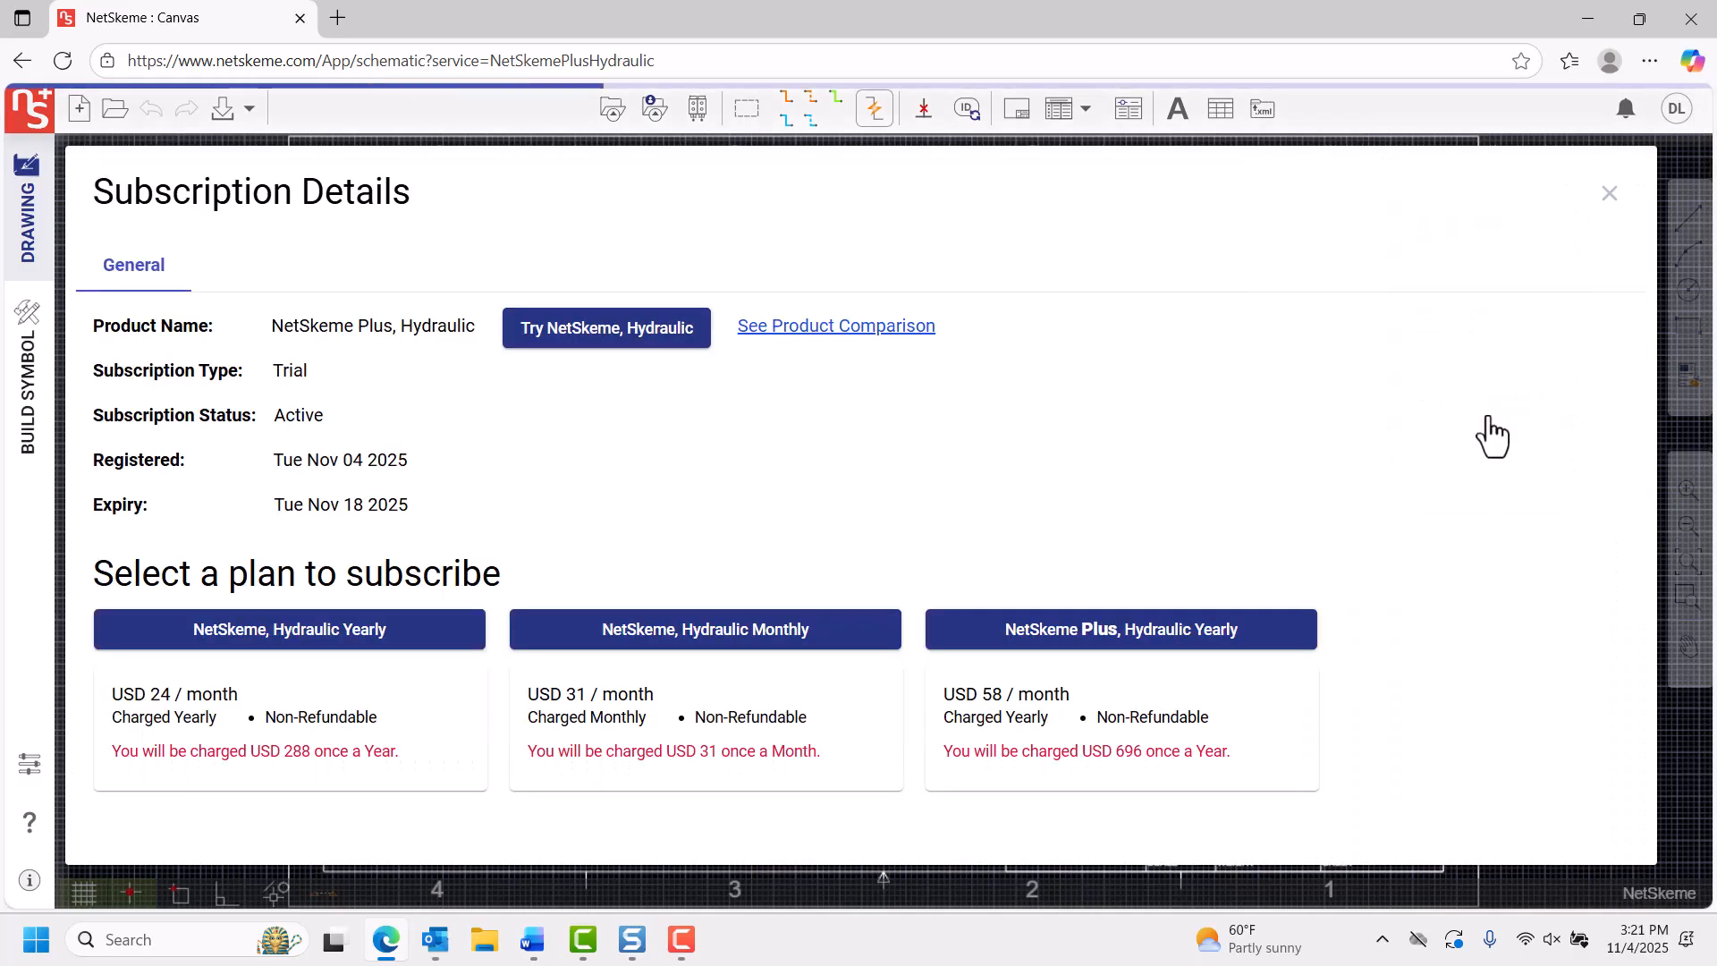
pyautogui.click(663, 336)
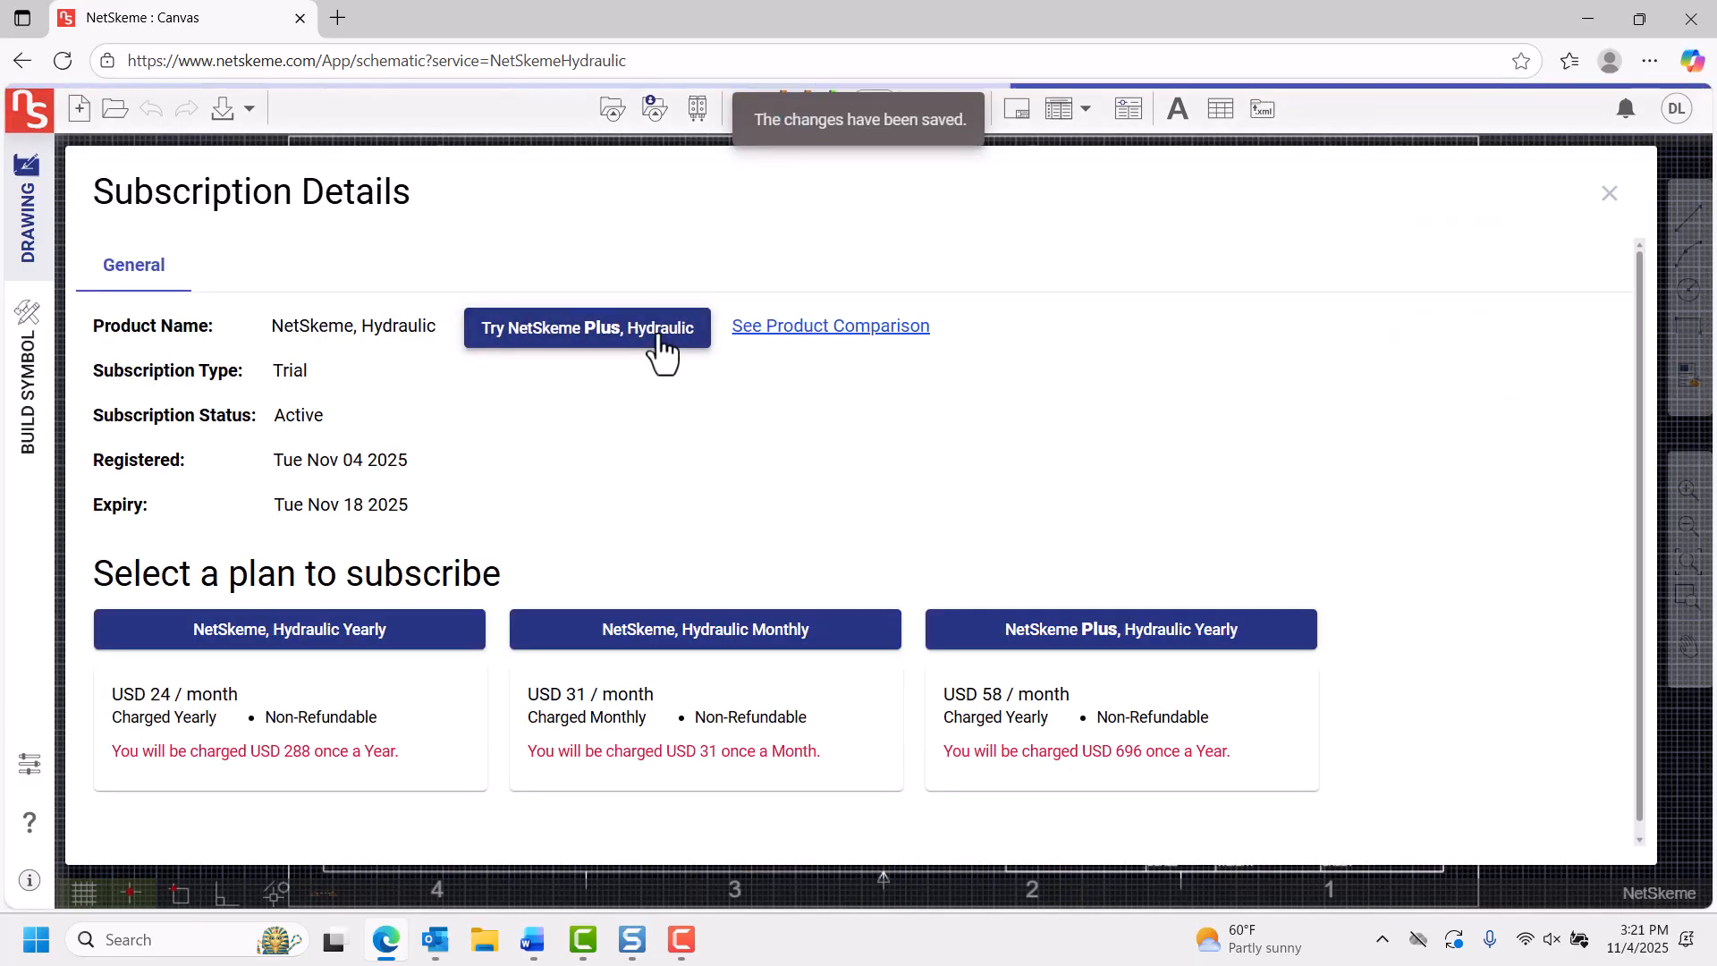
pyautogui.click(1607, 198)
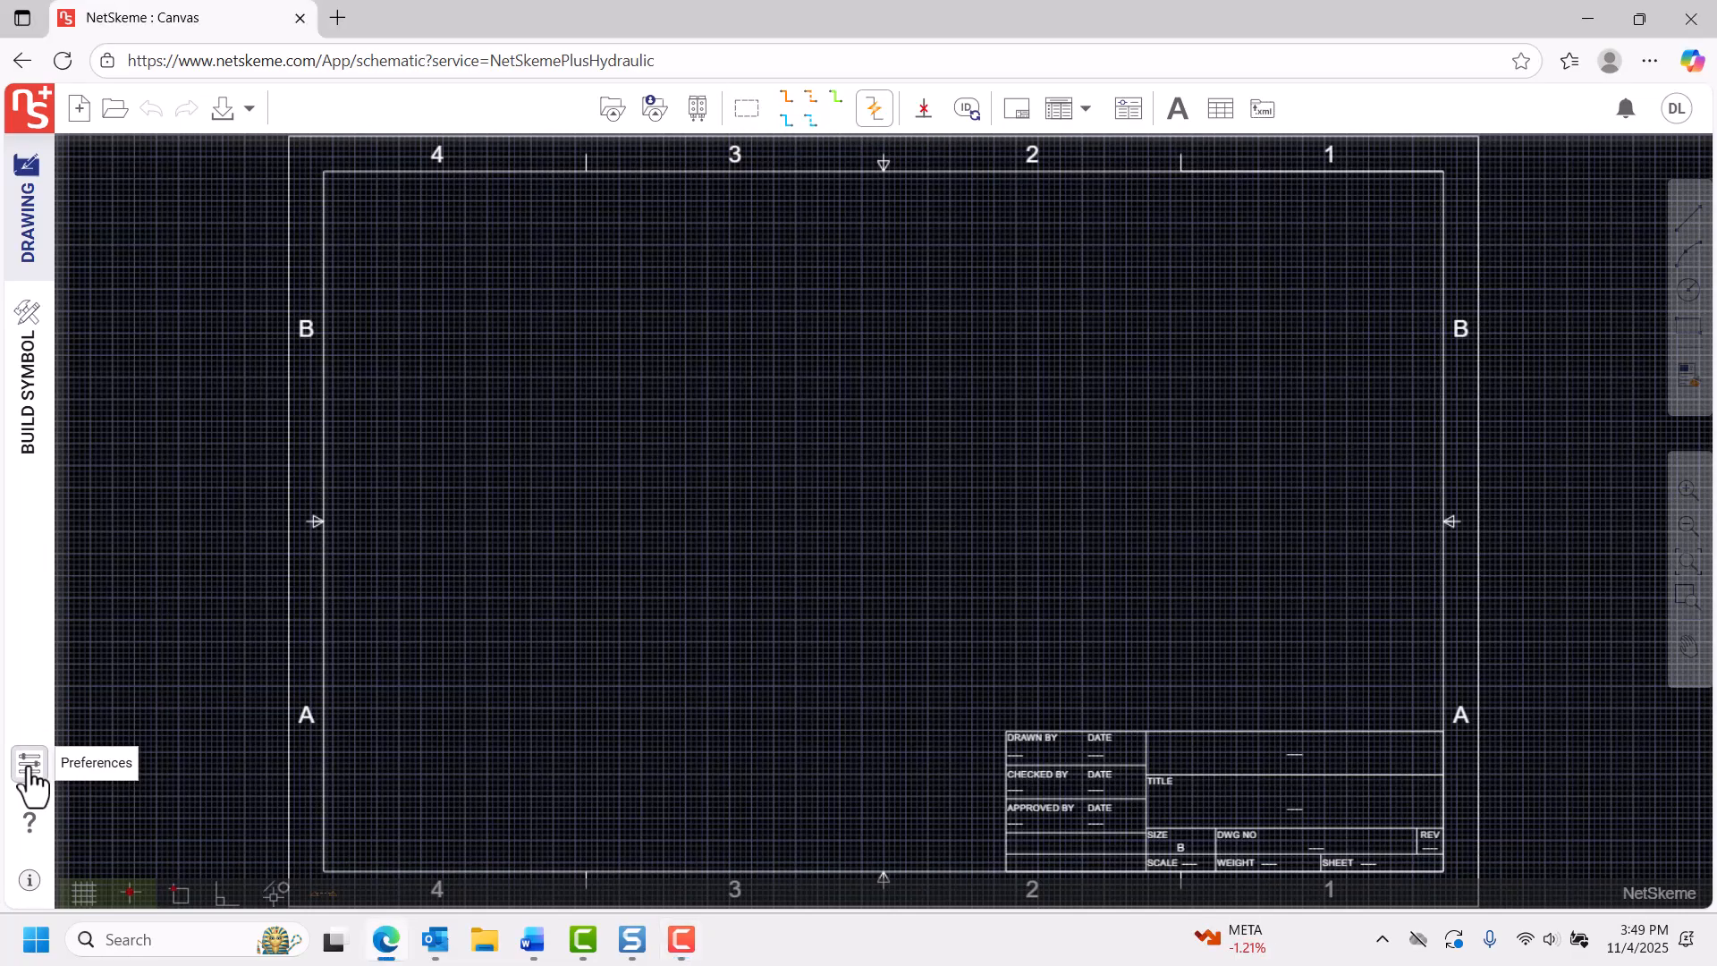
# Review the preferences for drawing settings, templates, preferred manufacturers, component properties, parts list and ports list.
pyautogui.click(29, 767)
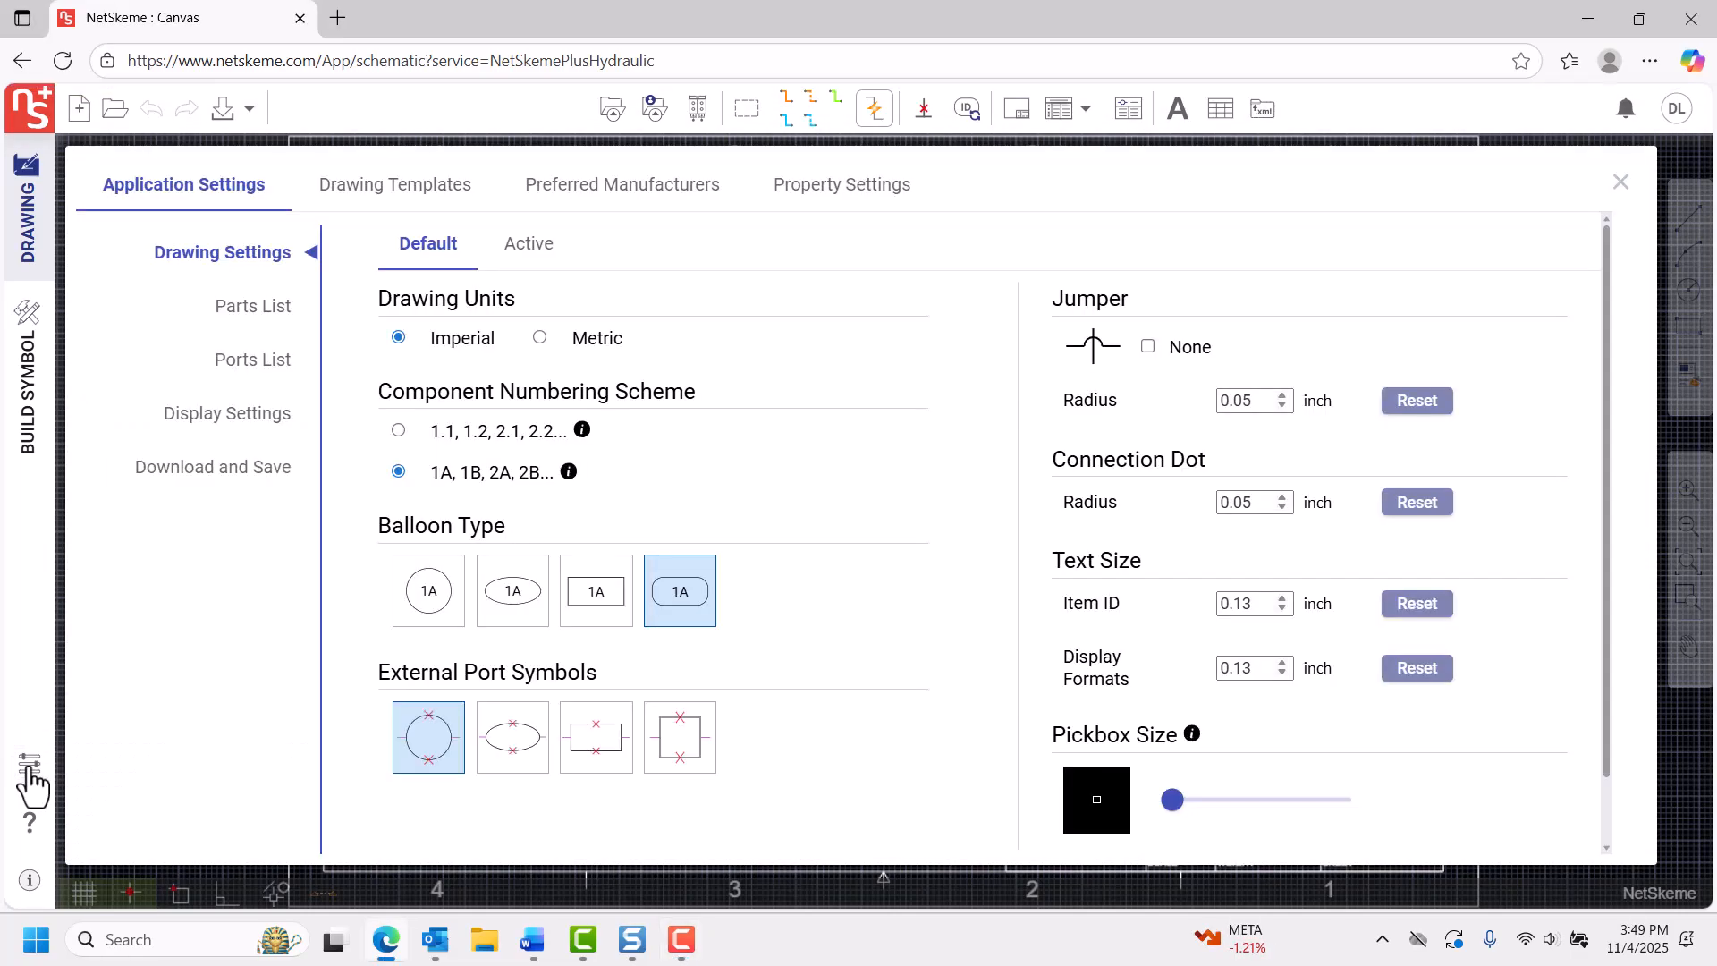
pyautogui.click(391, 197)
pyautogui.click(590, 215)
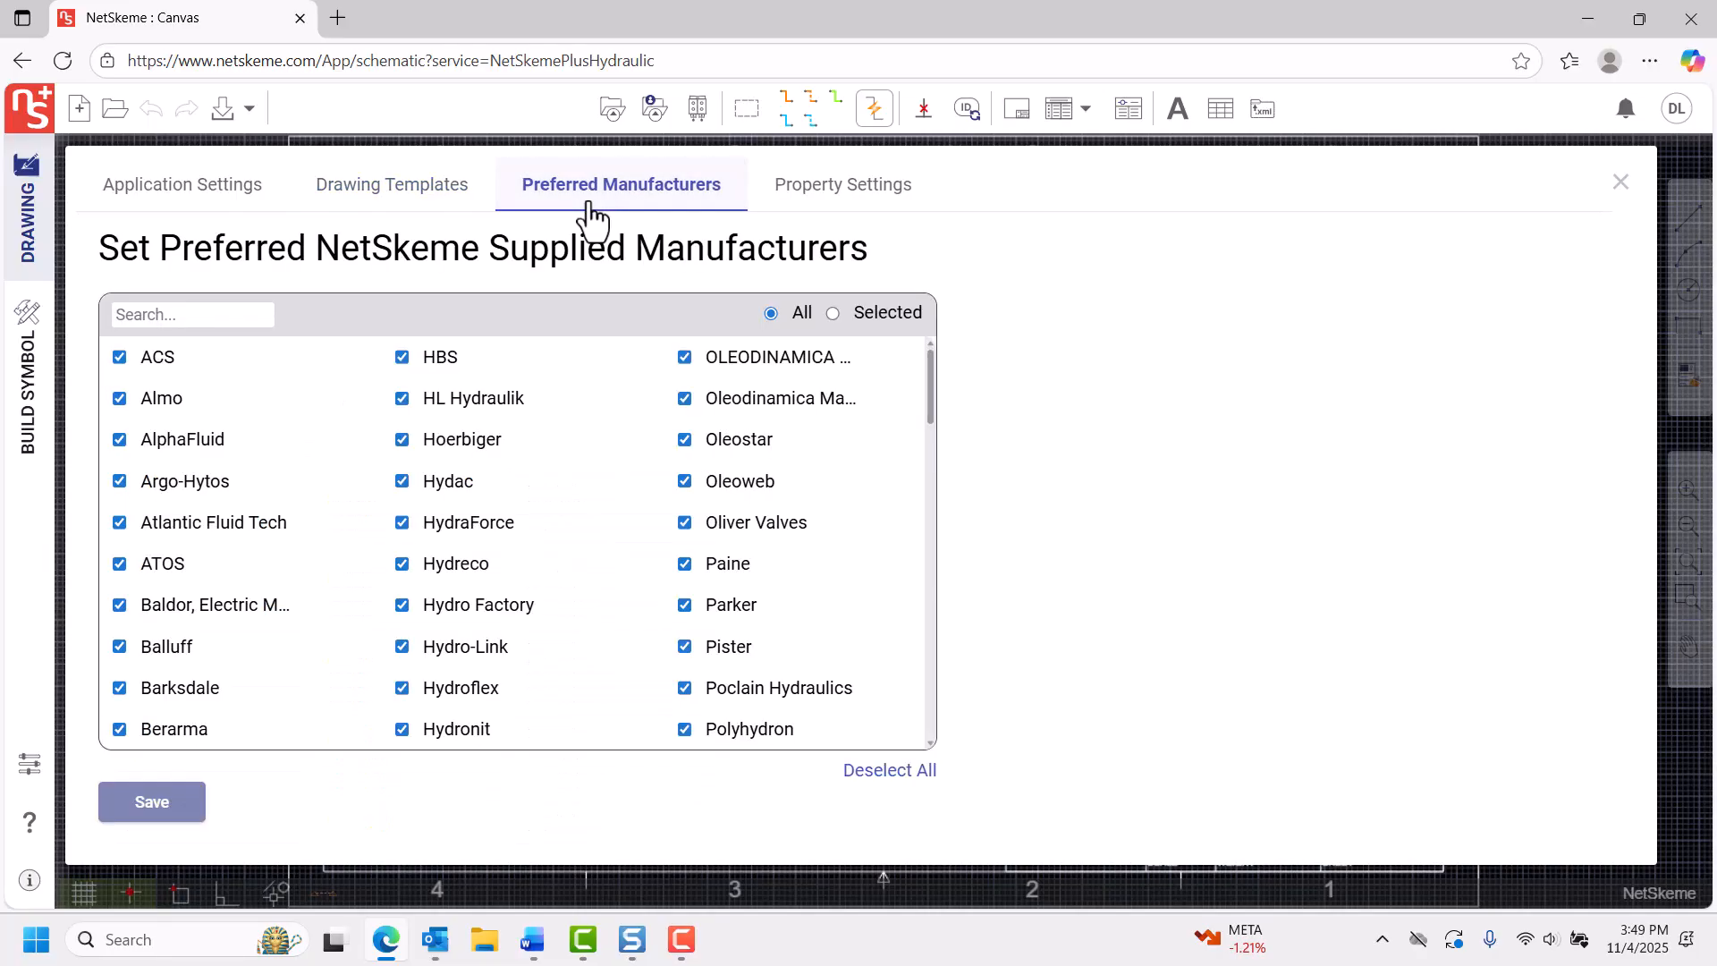
pyautogui.click(849, 213)
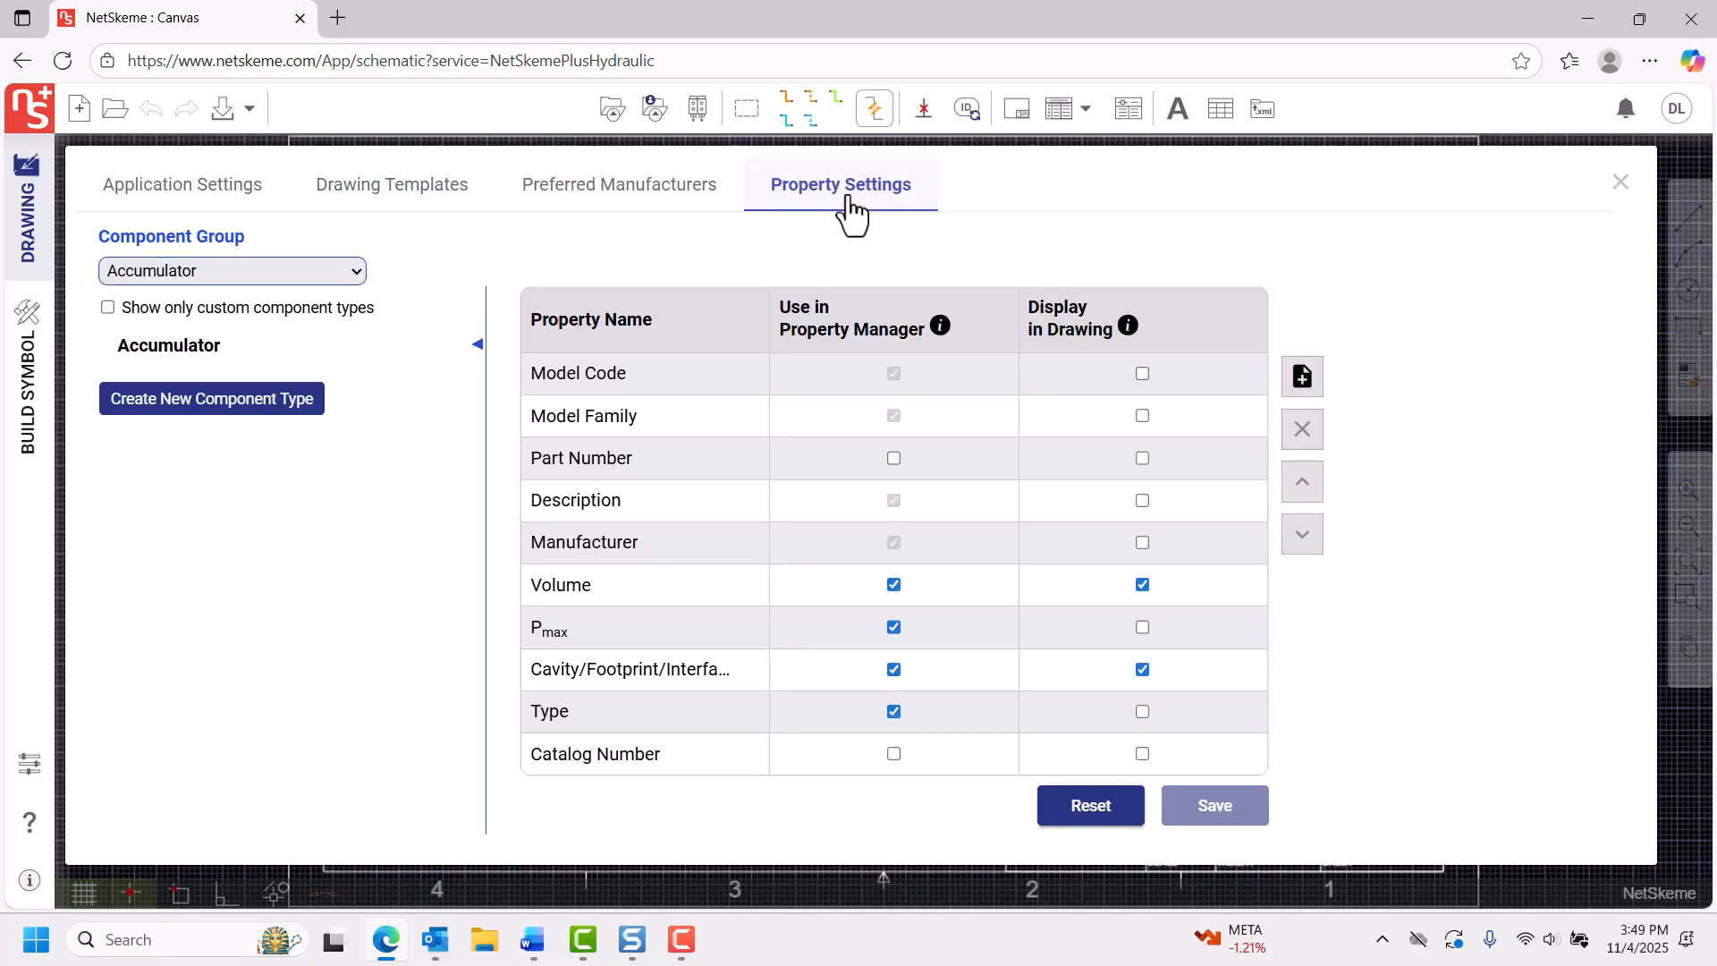
pyautogui.click(247, 213)
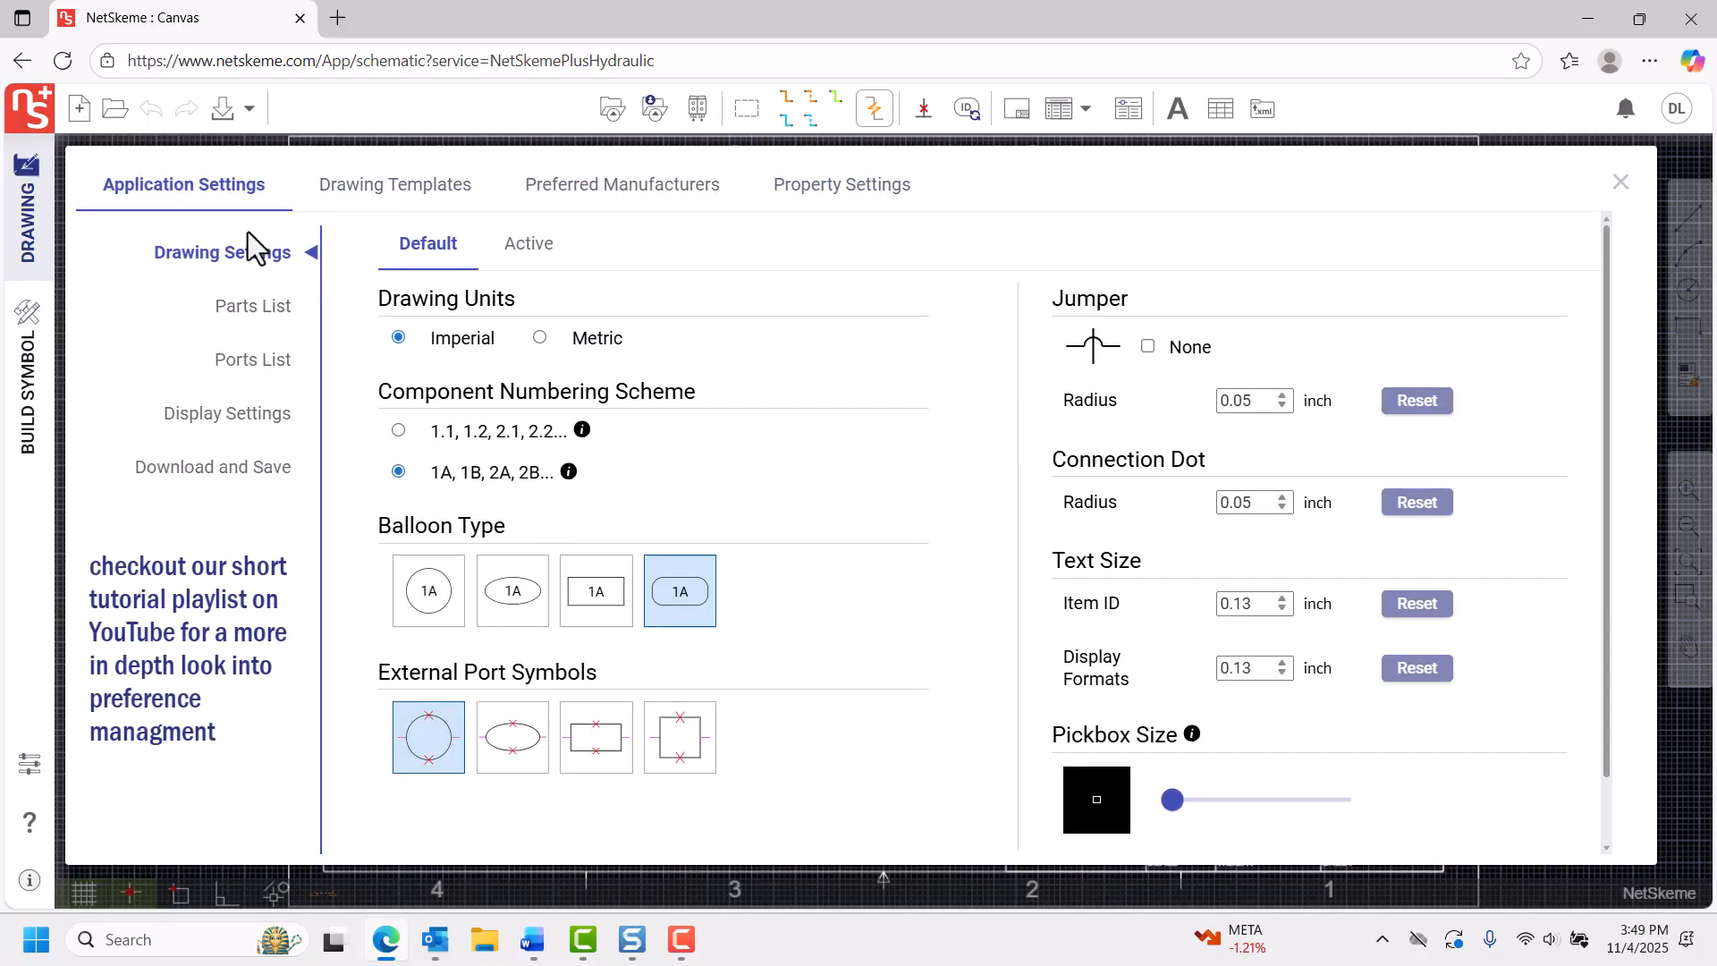
pyautogui.click(265, 331)
pyautogui.click(271, 366)
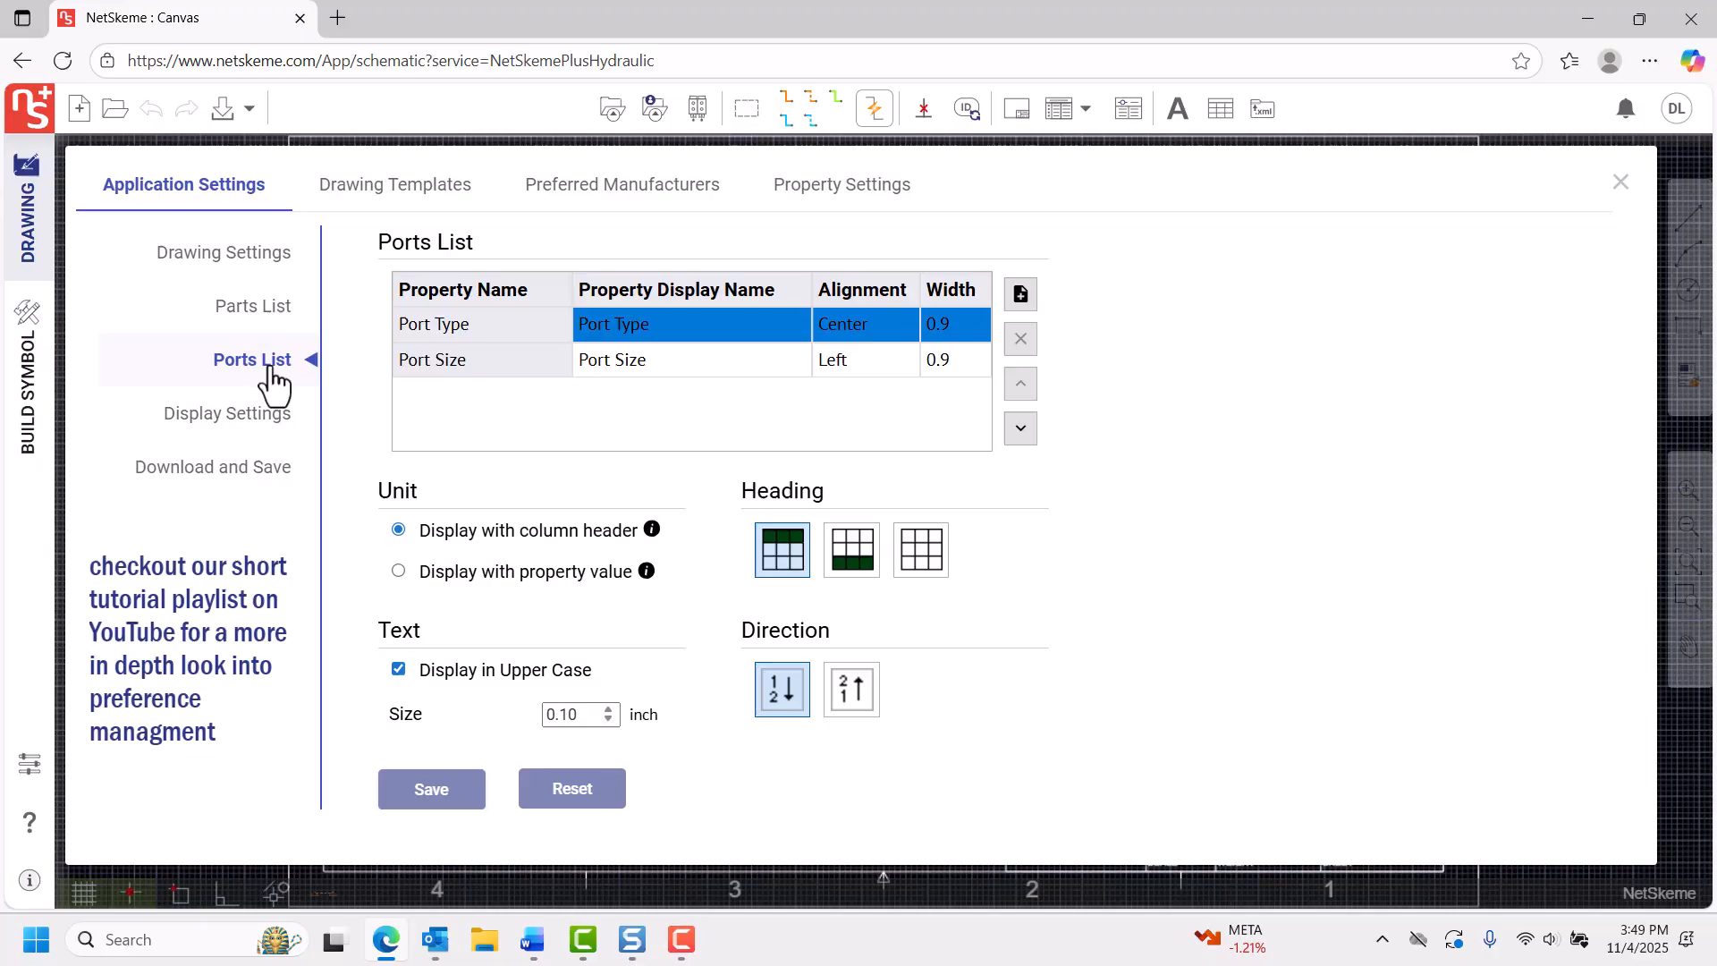
# Set the color theme to Dark in the display settings, save it and close the preferences.
pyautogui.click(249, 429)
pyautogui.click(397, 375)
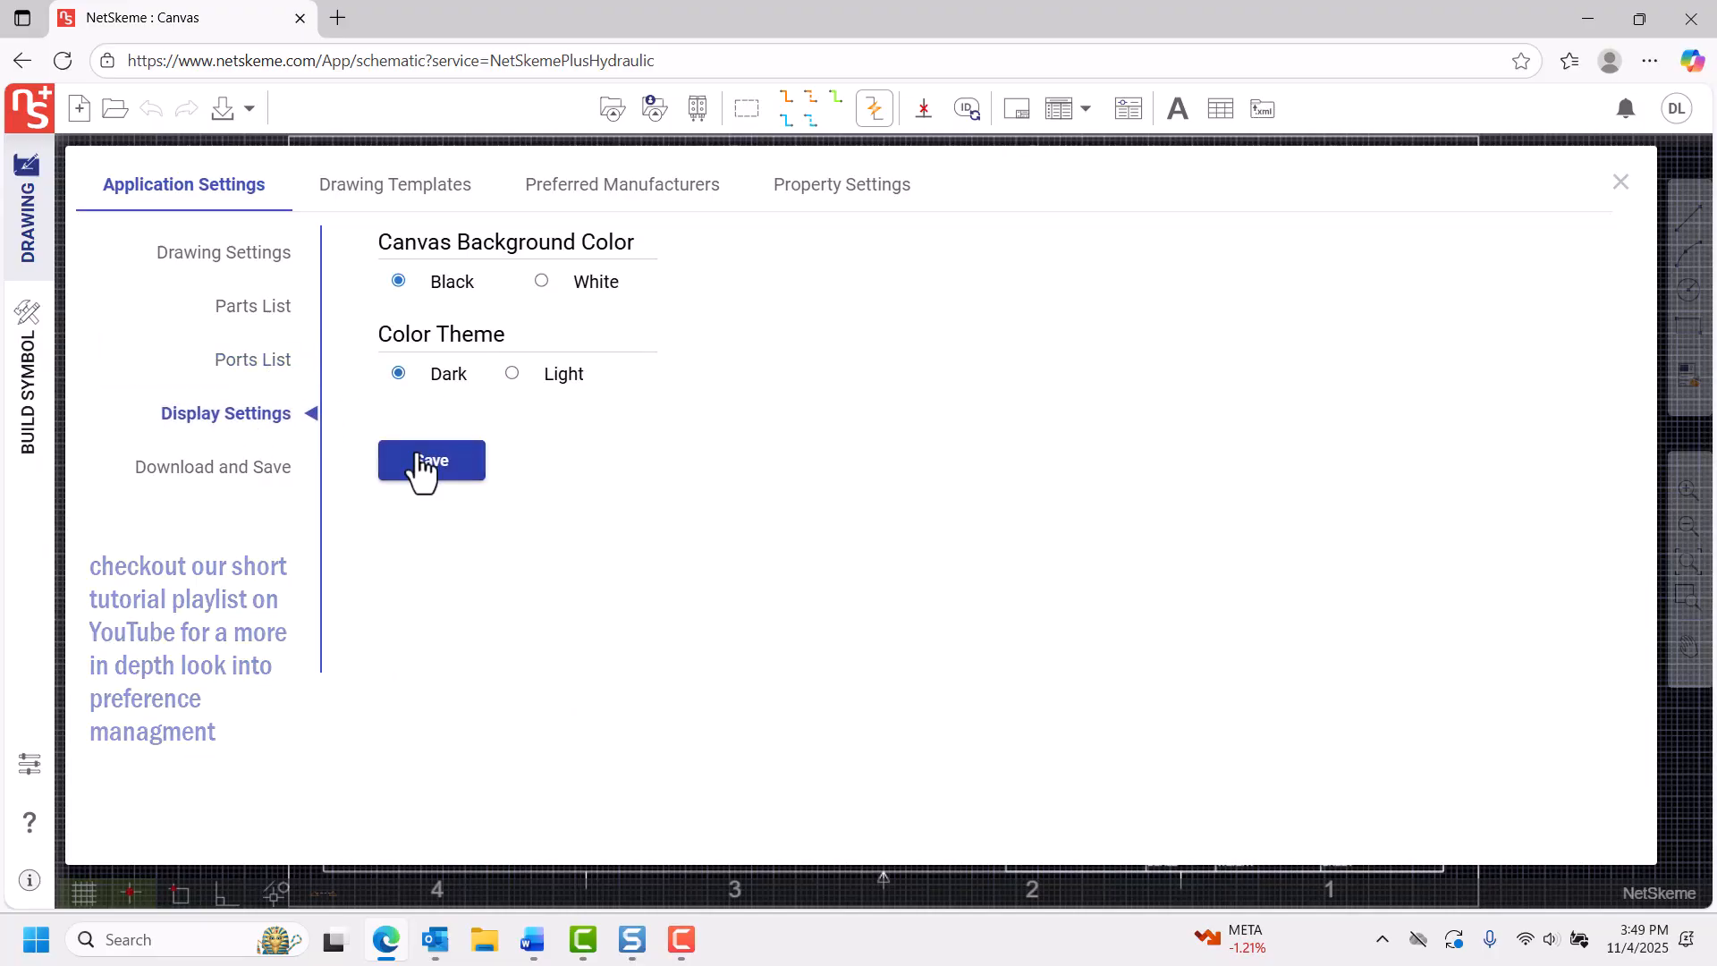
pyautogui.click(421, 461)
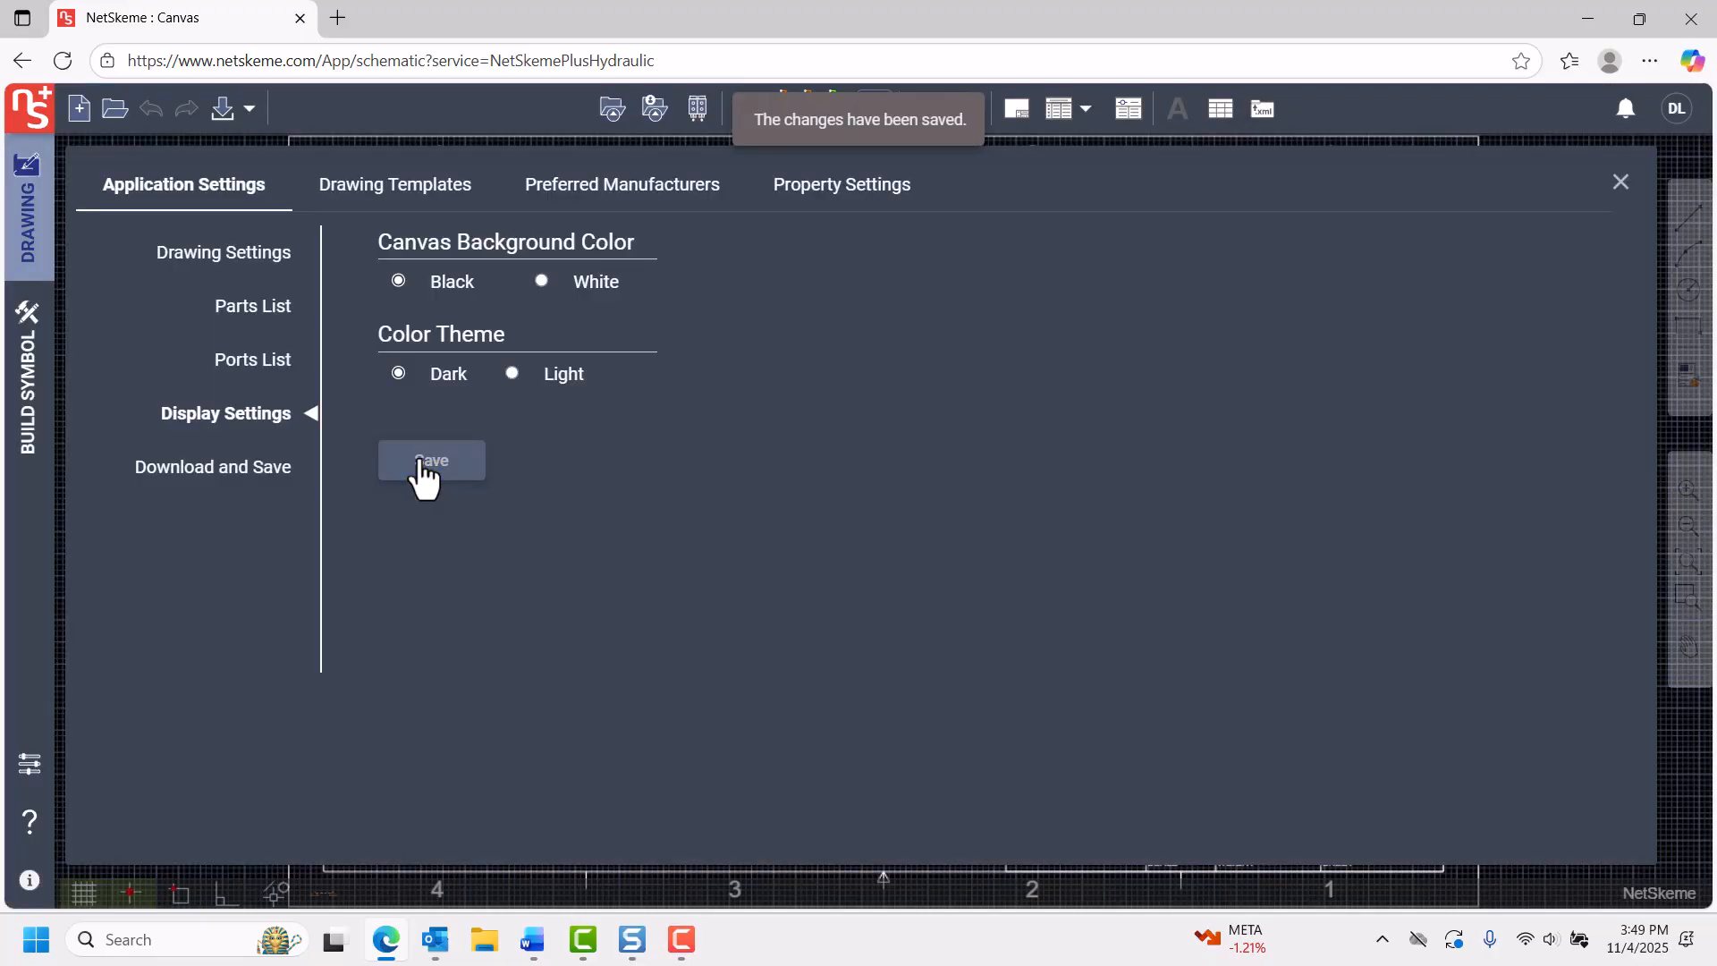
pyautogui.click(1621, 183)
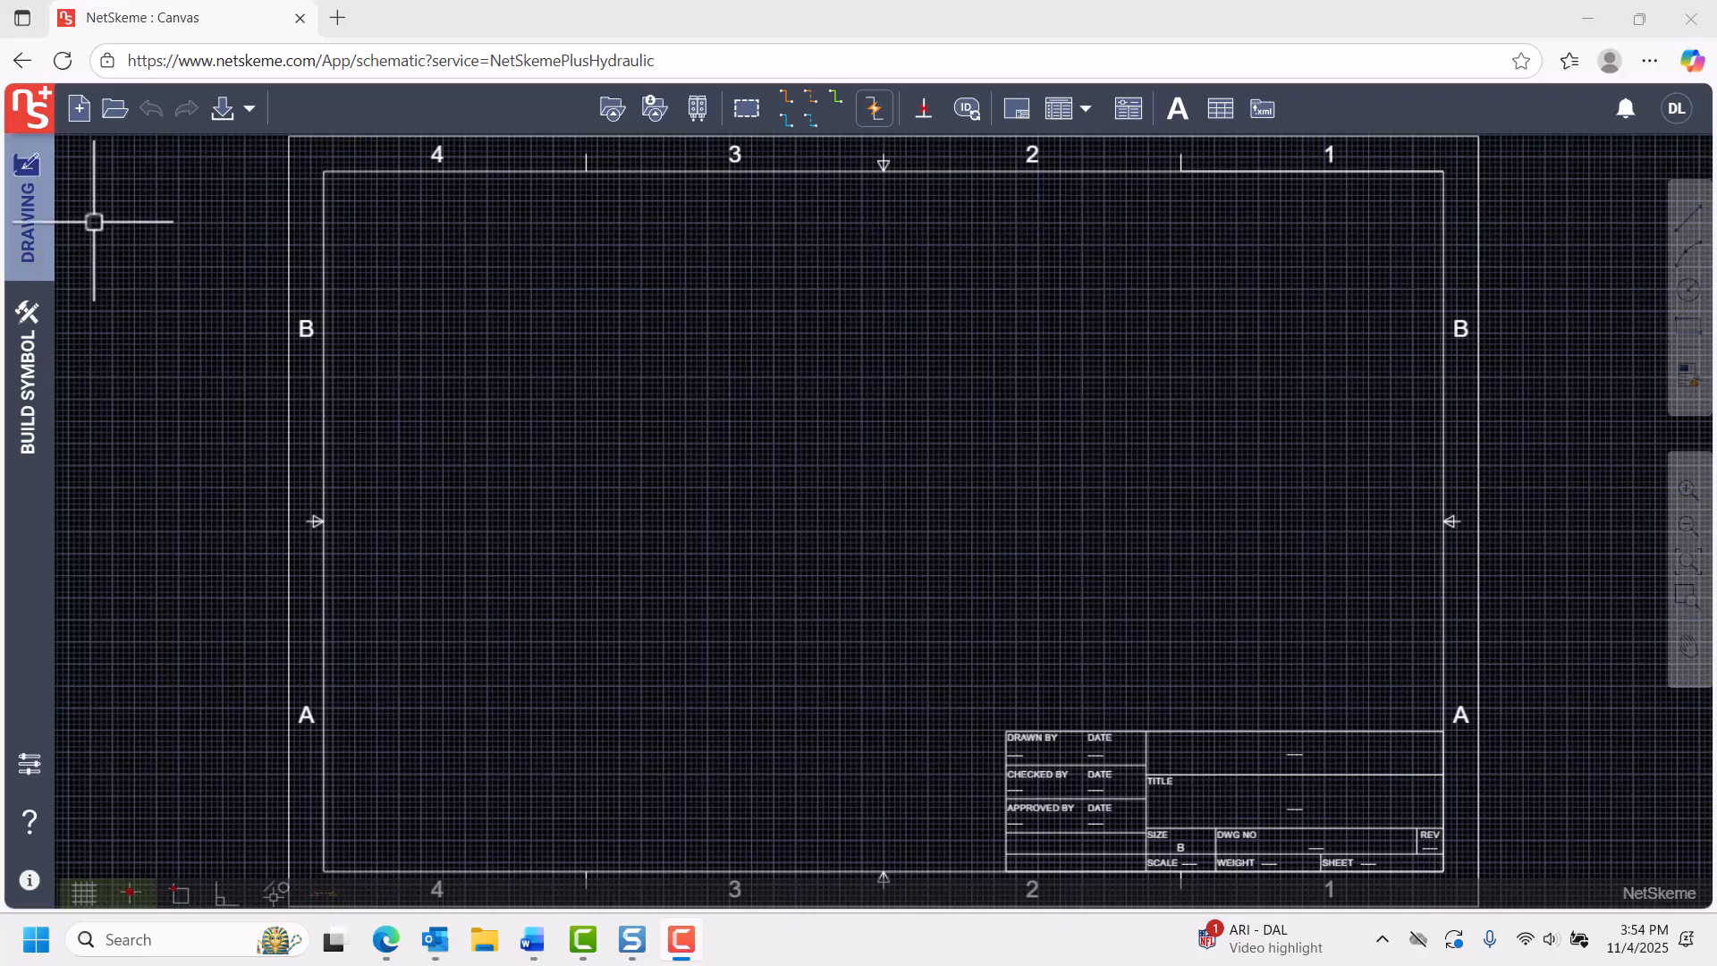
# Create a new drawing from the Sheet size B (11 in X 17 in) template.
pyautogui.click(80, 112)
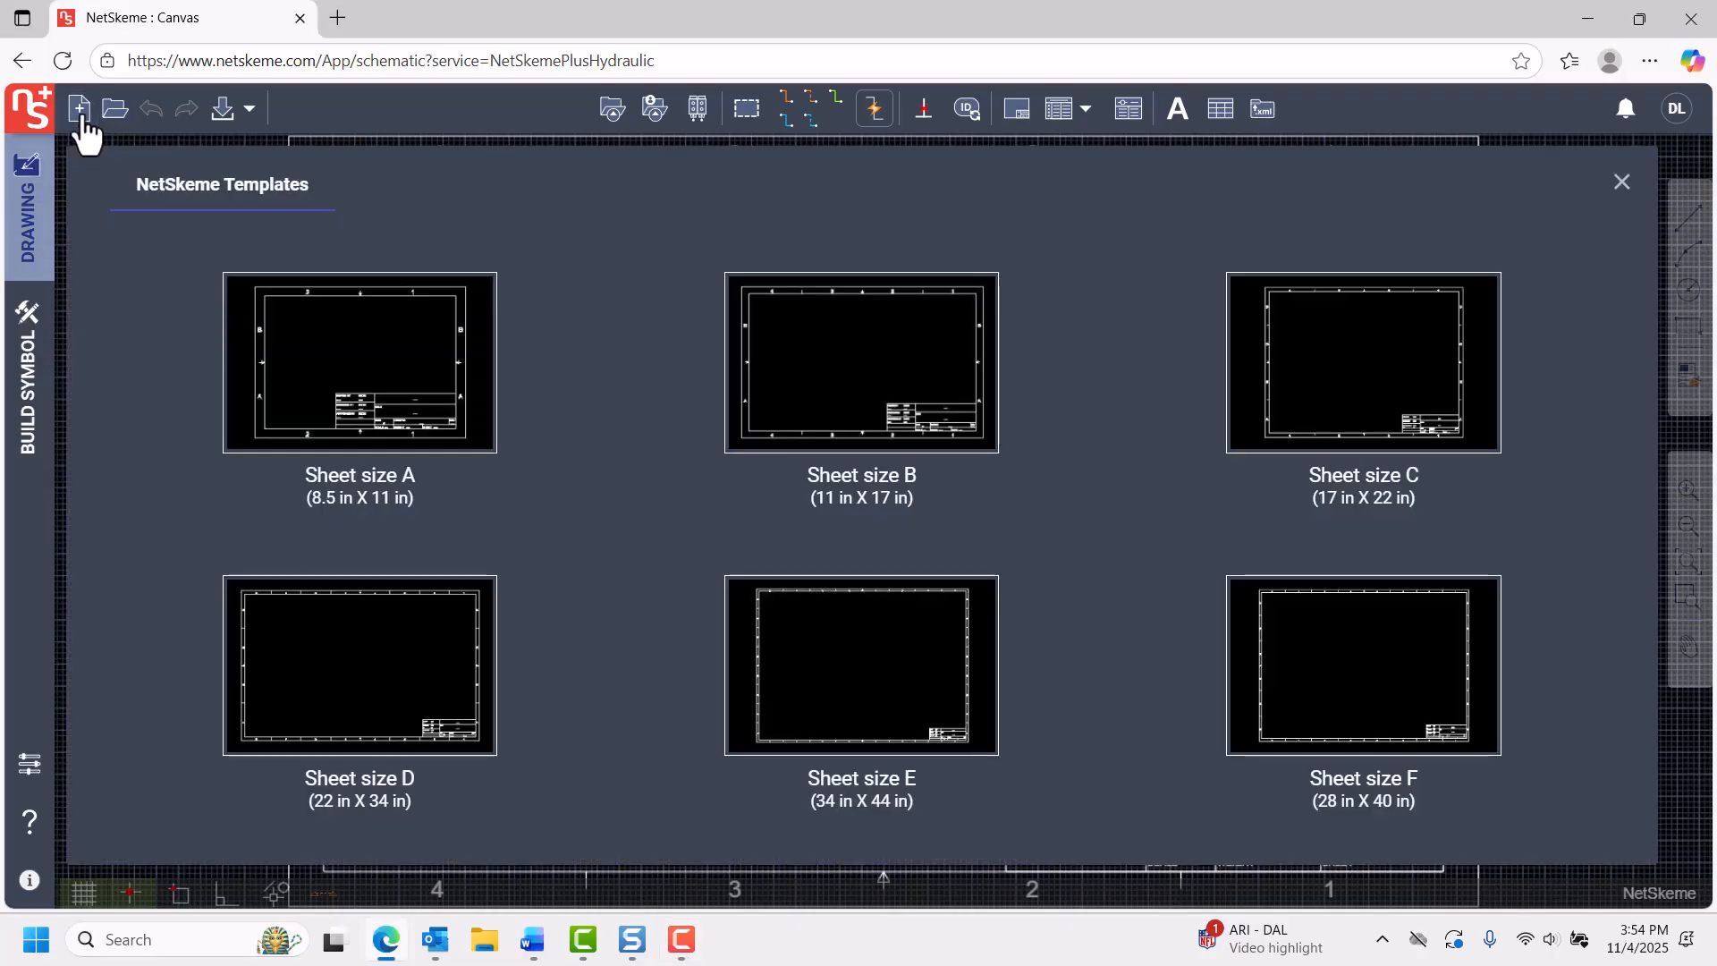
pyautogui.click(911, 399)
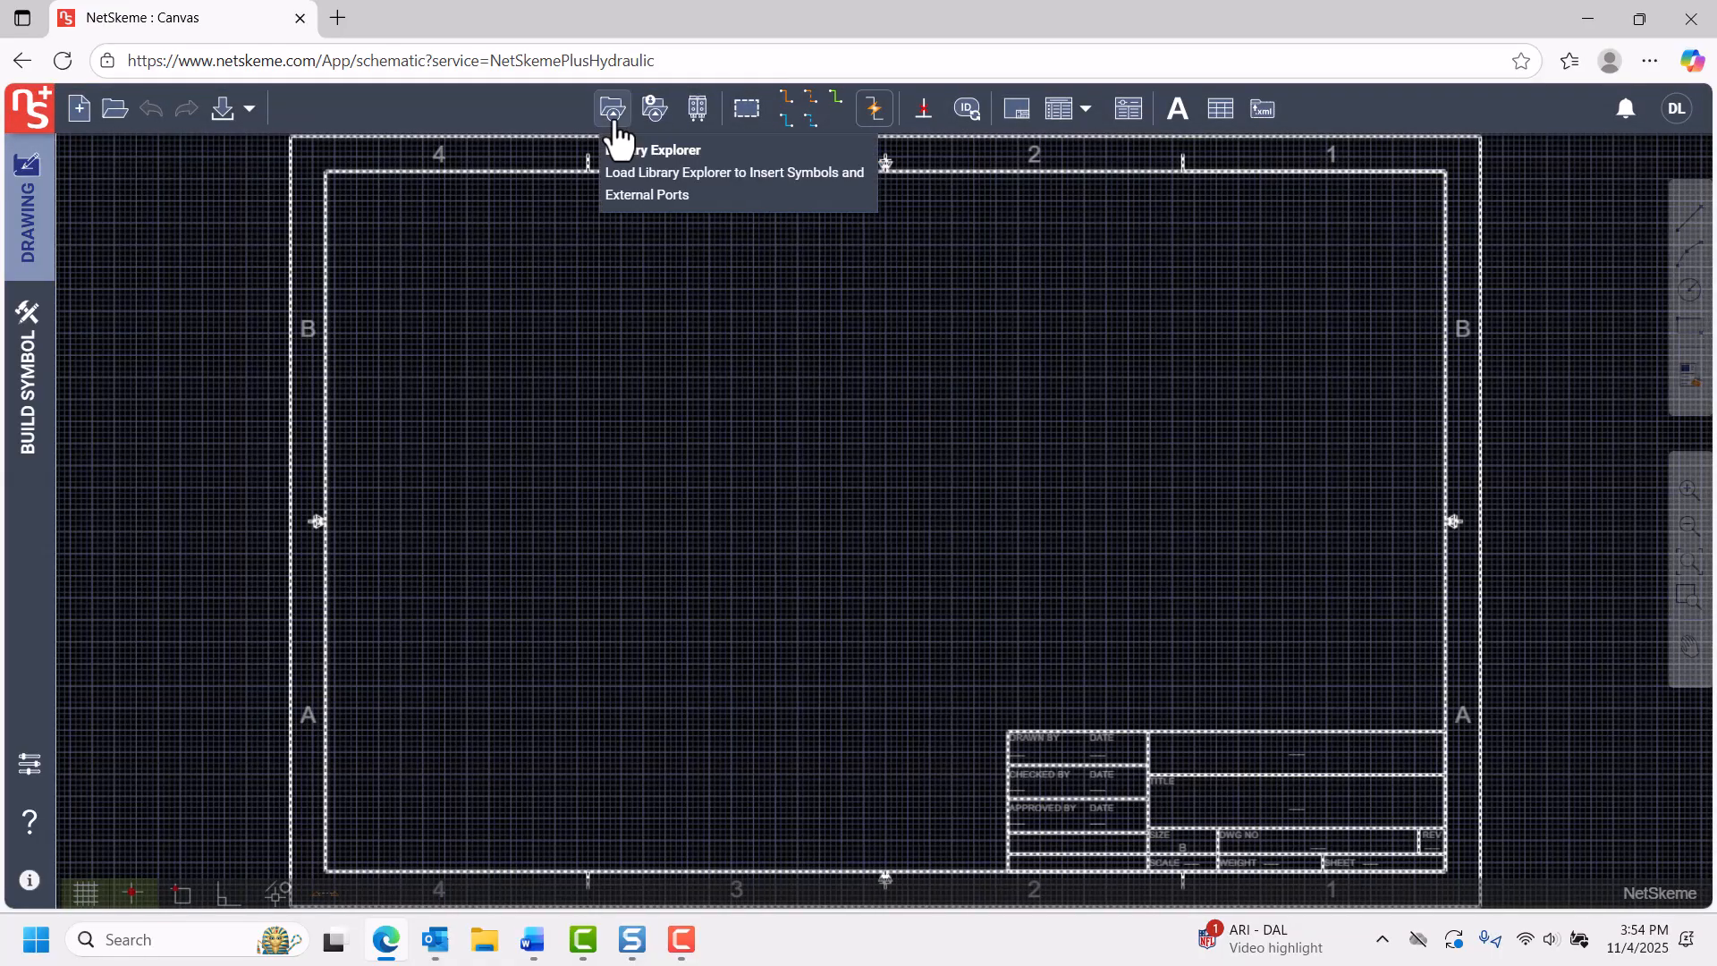
# Browse the library to the ACS line-mounted shut-off valves and read through the datasheet of model family X3.761.
pyautogui.click(613, 110)
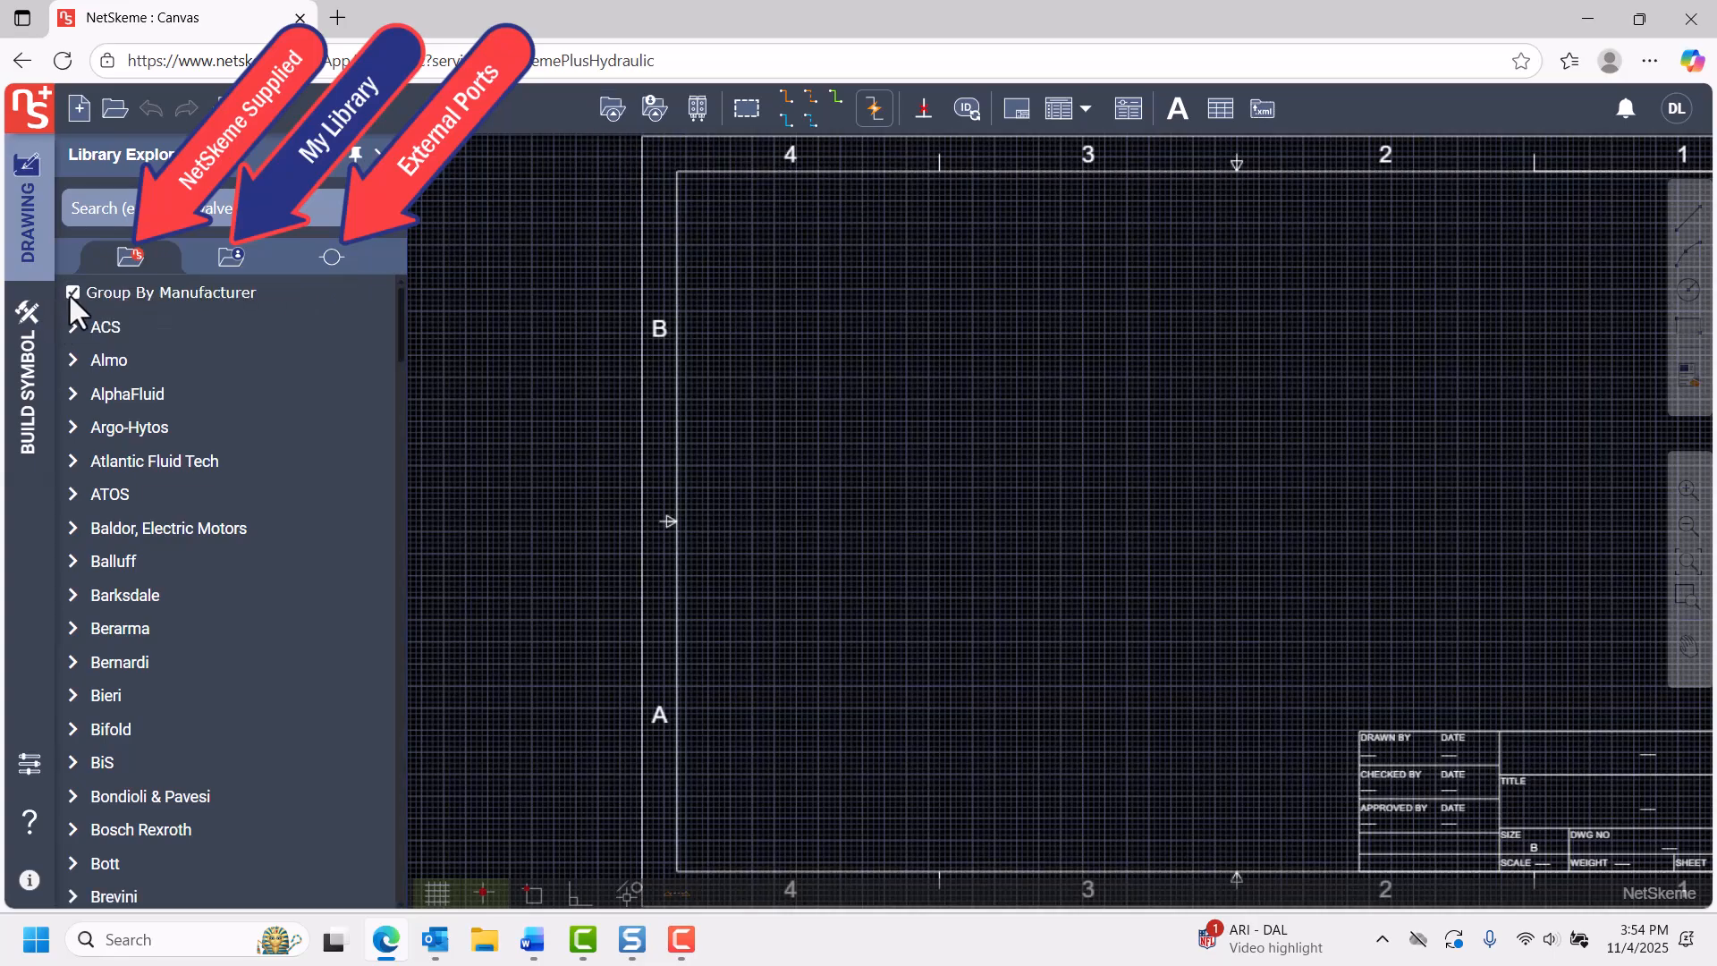
pyautogui.click(76, 332)
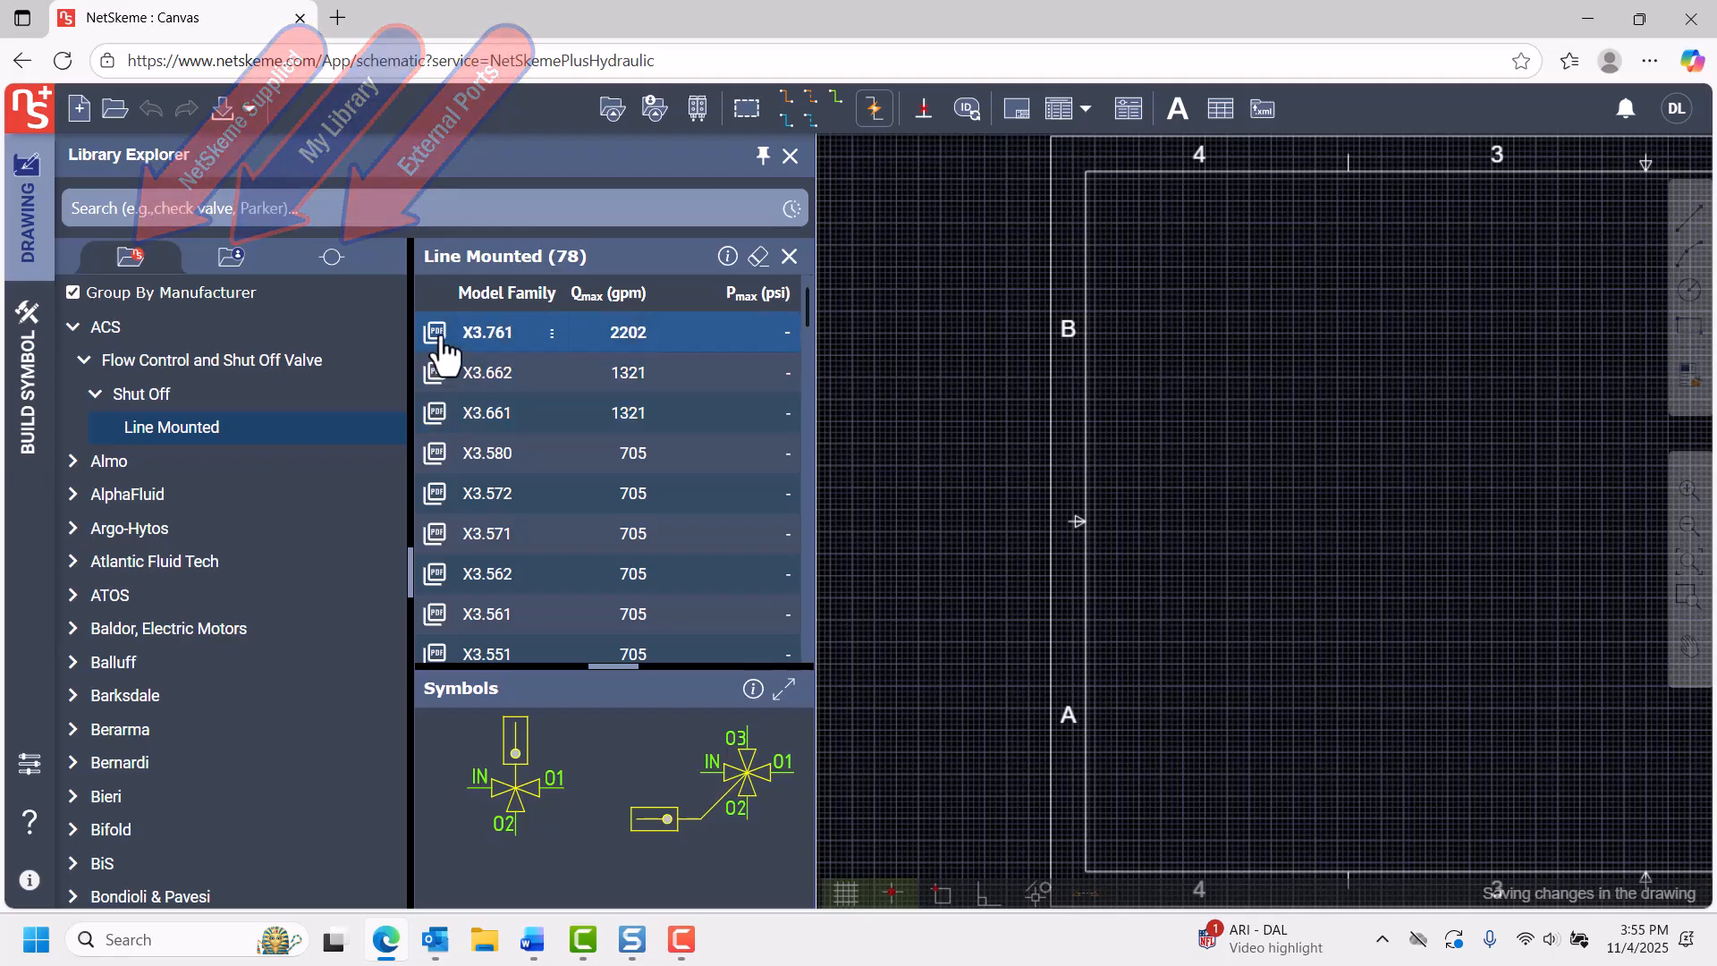
pyautogui.click(436, 333)
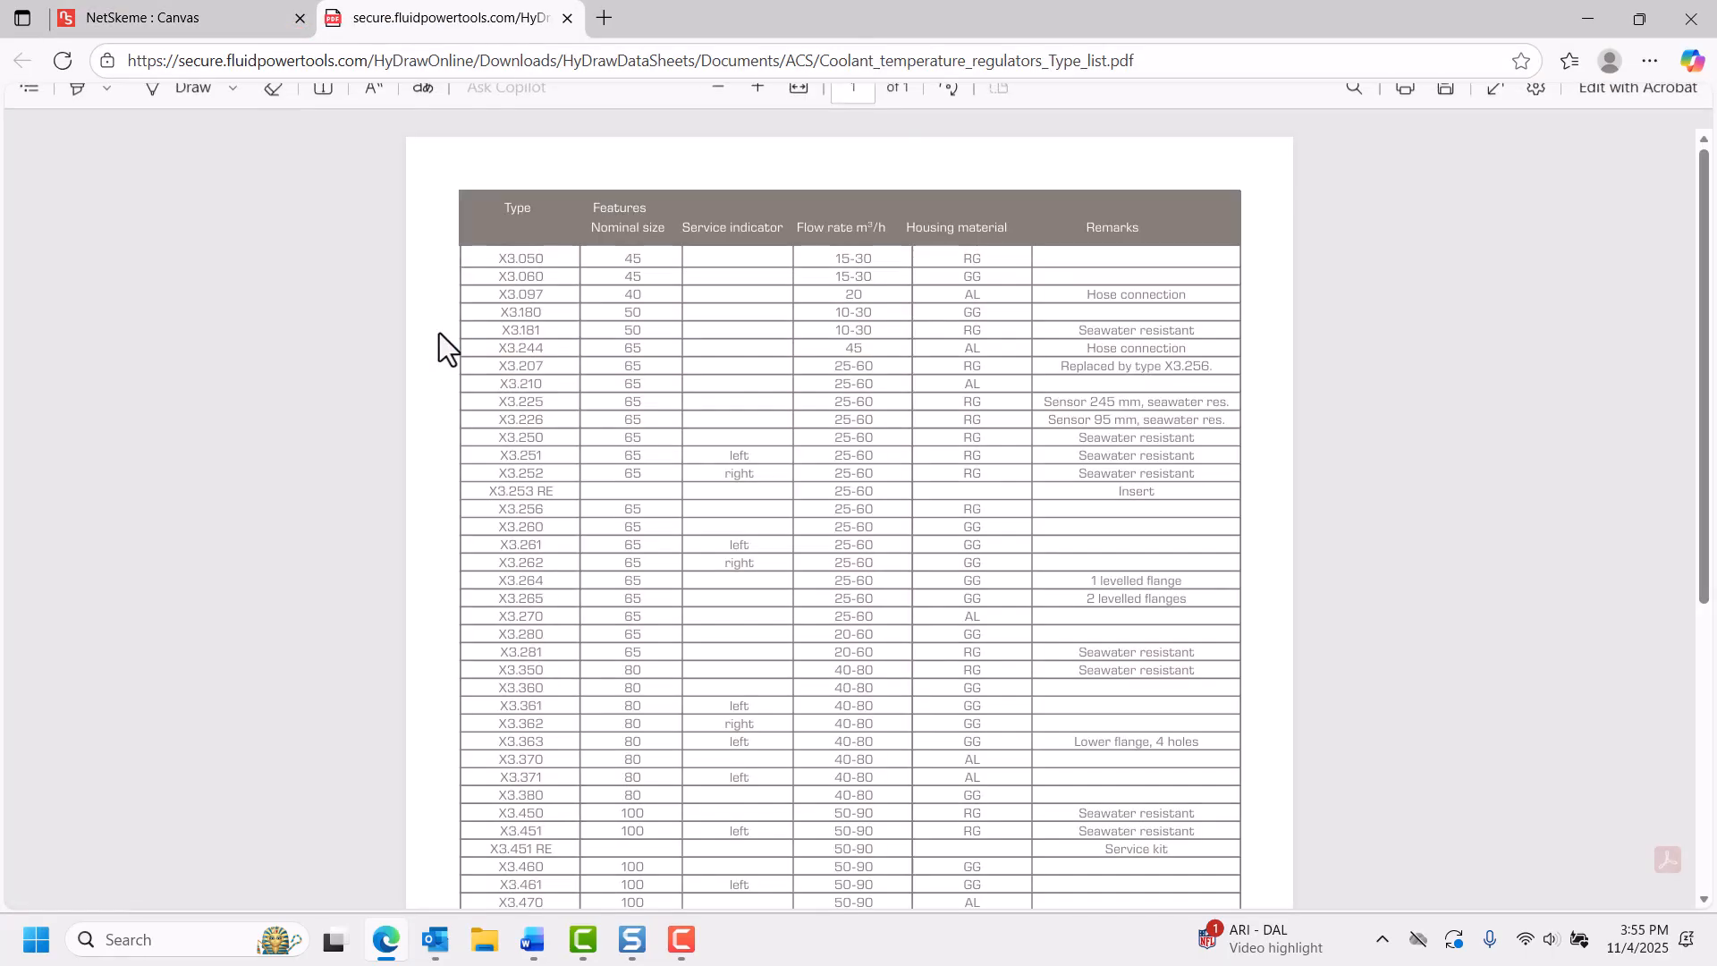
pyautogui.scroll(-10, 723, 518)
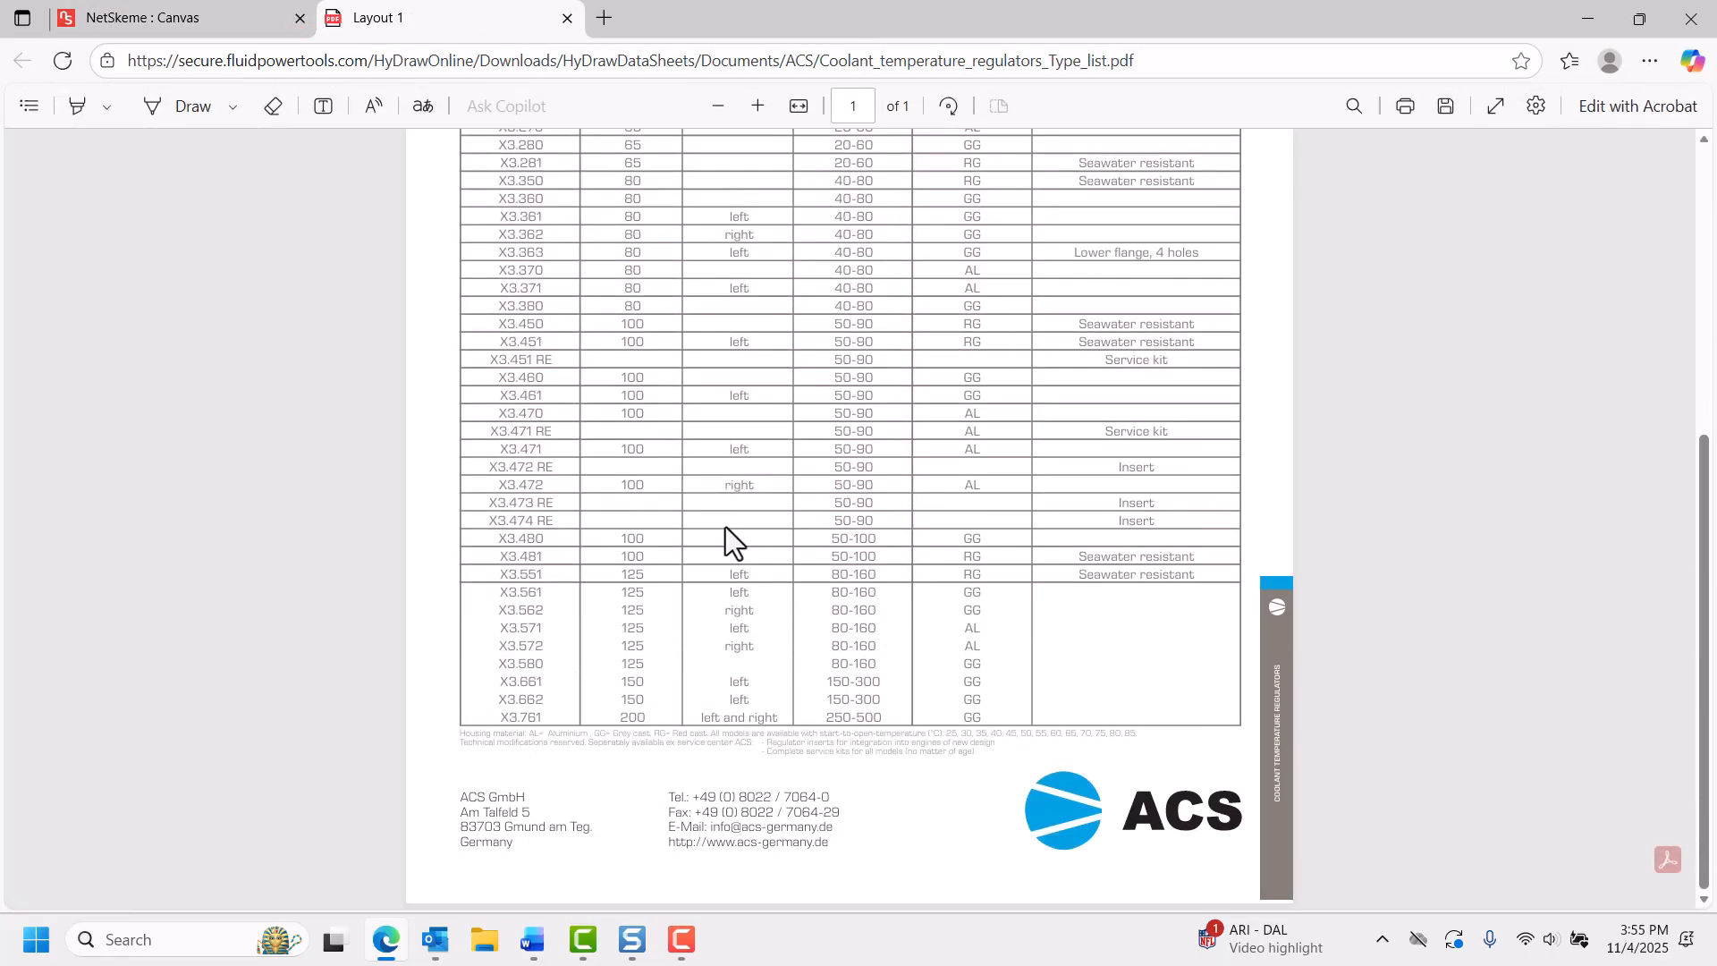
pyautogui.scroll(5, 727, 527)
pyautogui.click(567, 18)
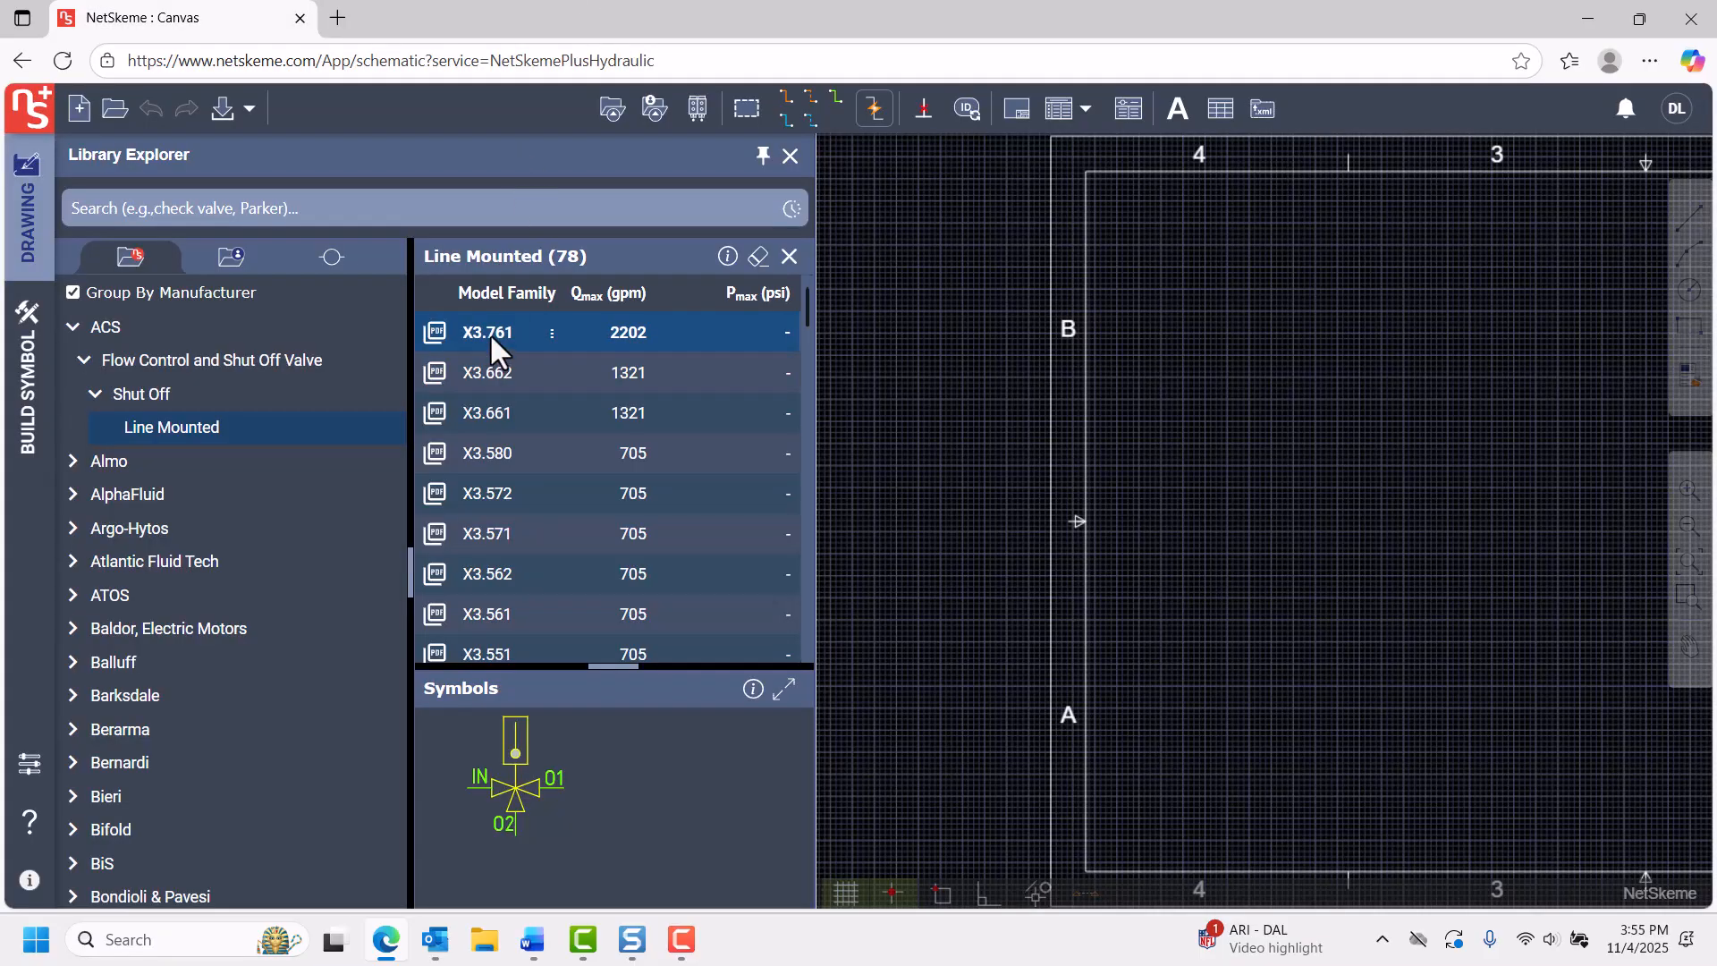
# Insert two X3.761 three-port valve symbols (IN, O1, O2) side by side in the drawing.
pyautogui.click(1214, 488)
pyautogui.scroll(5, 1215, 488)
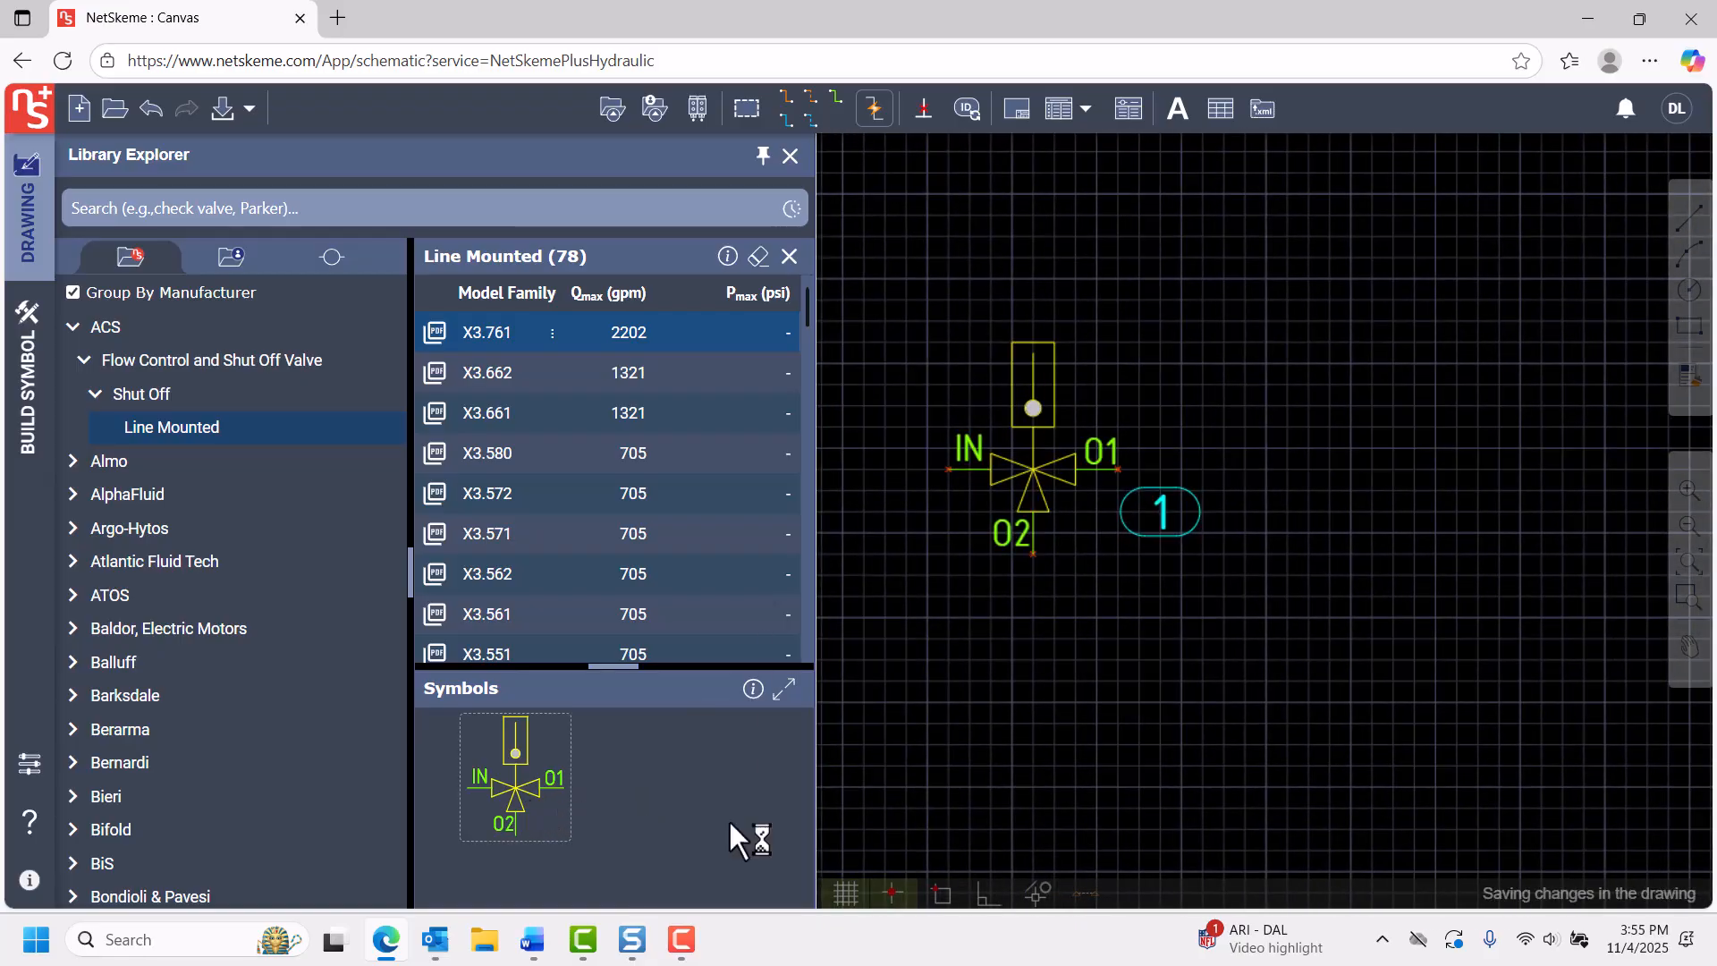
pyautogui.click(1364, 476)
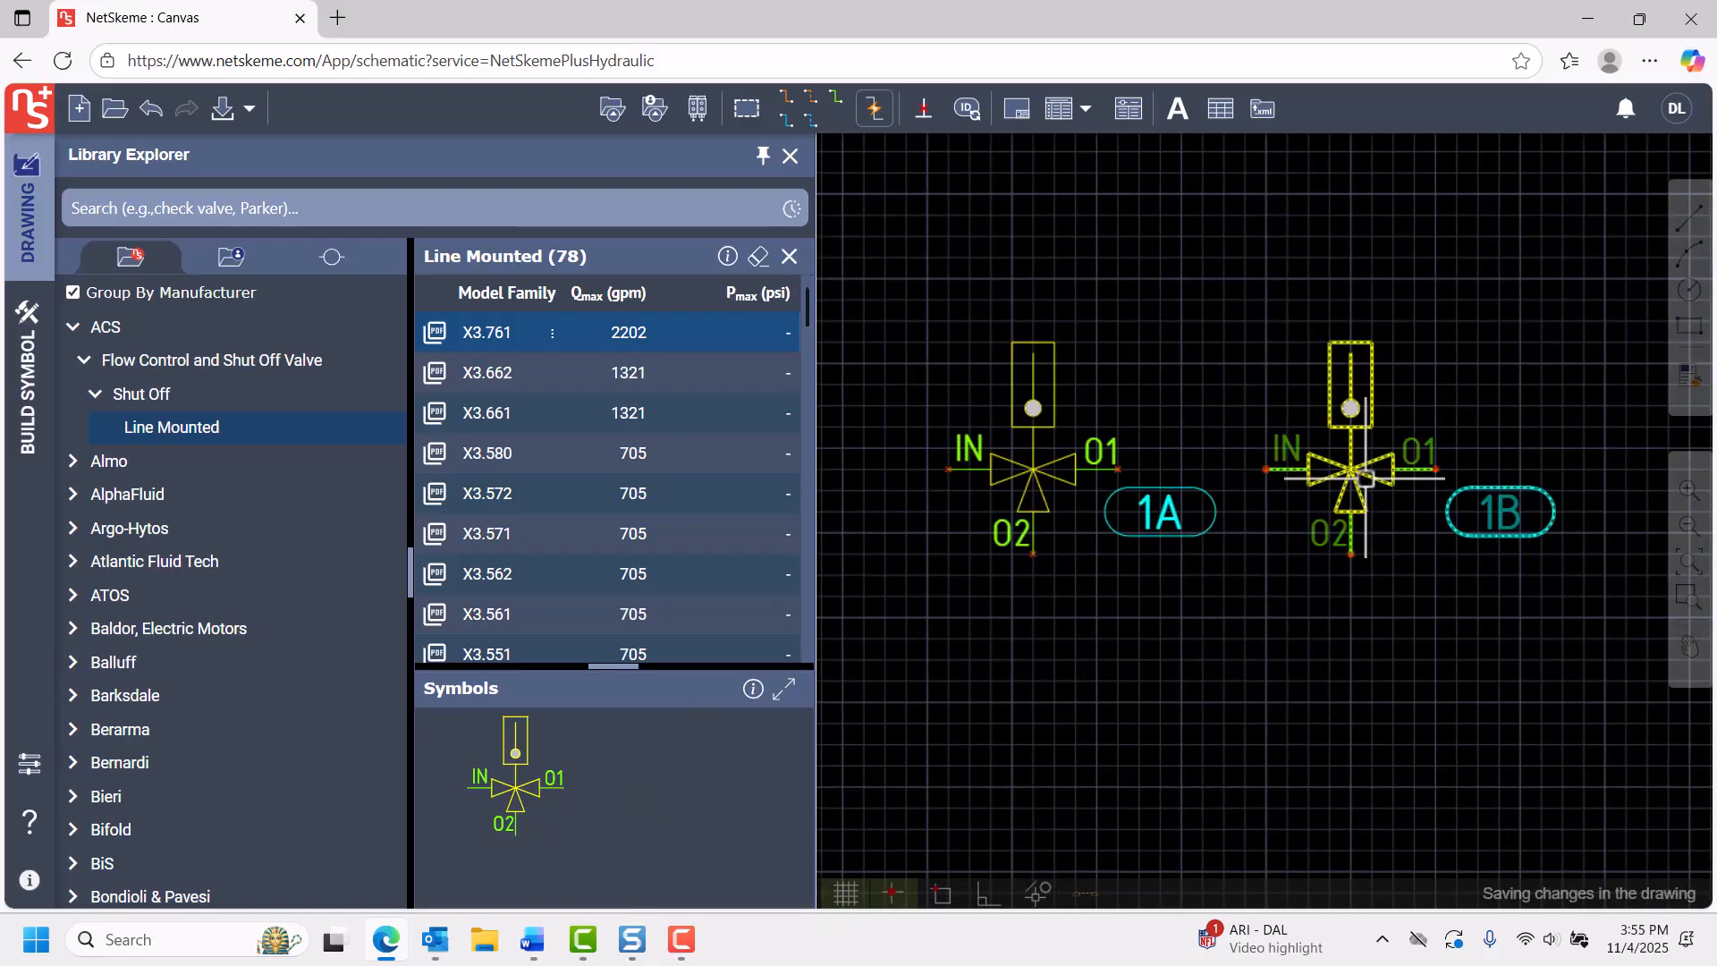
# Examine the ACS models and model families that can be fetched from the library for valve 1B, without assigning one.
pyautogui.rightClick(1365, 478)
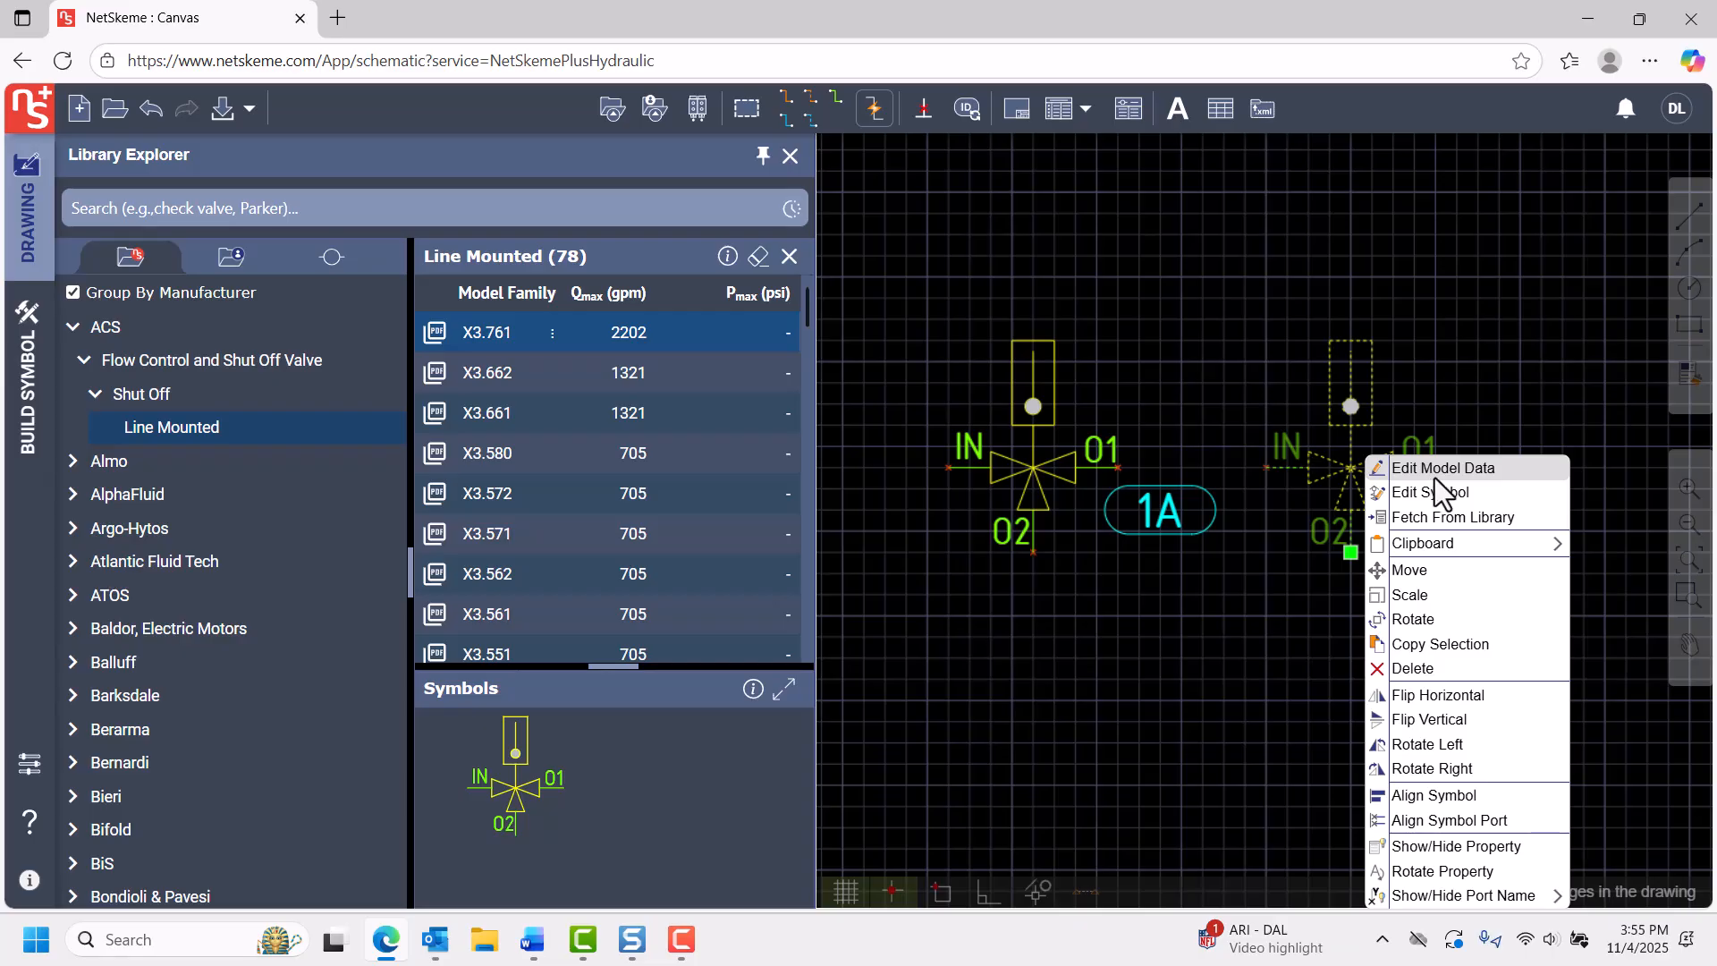
pyautogui.click(1437, 517)
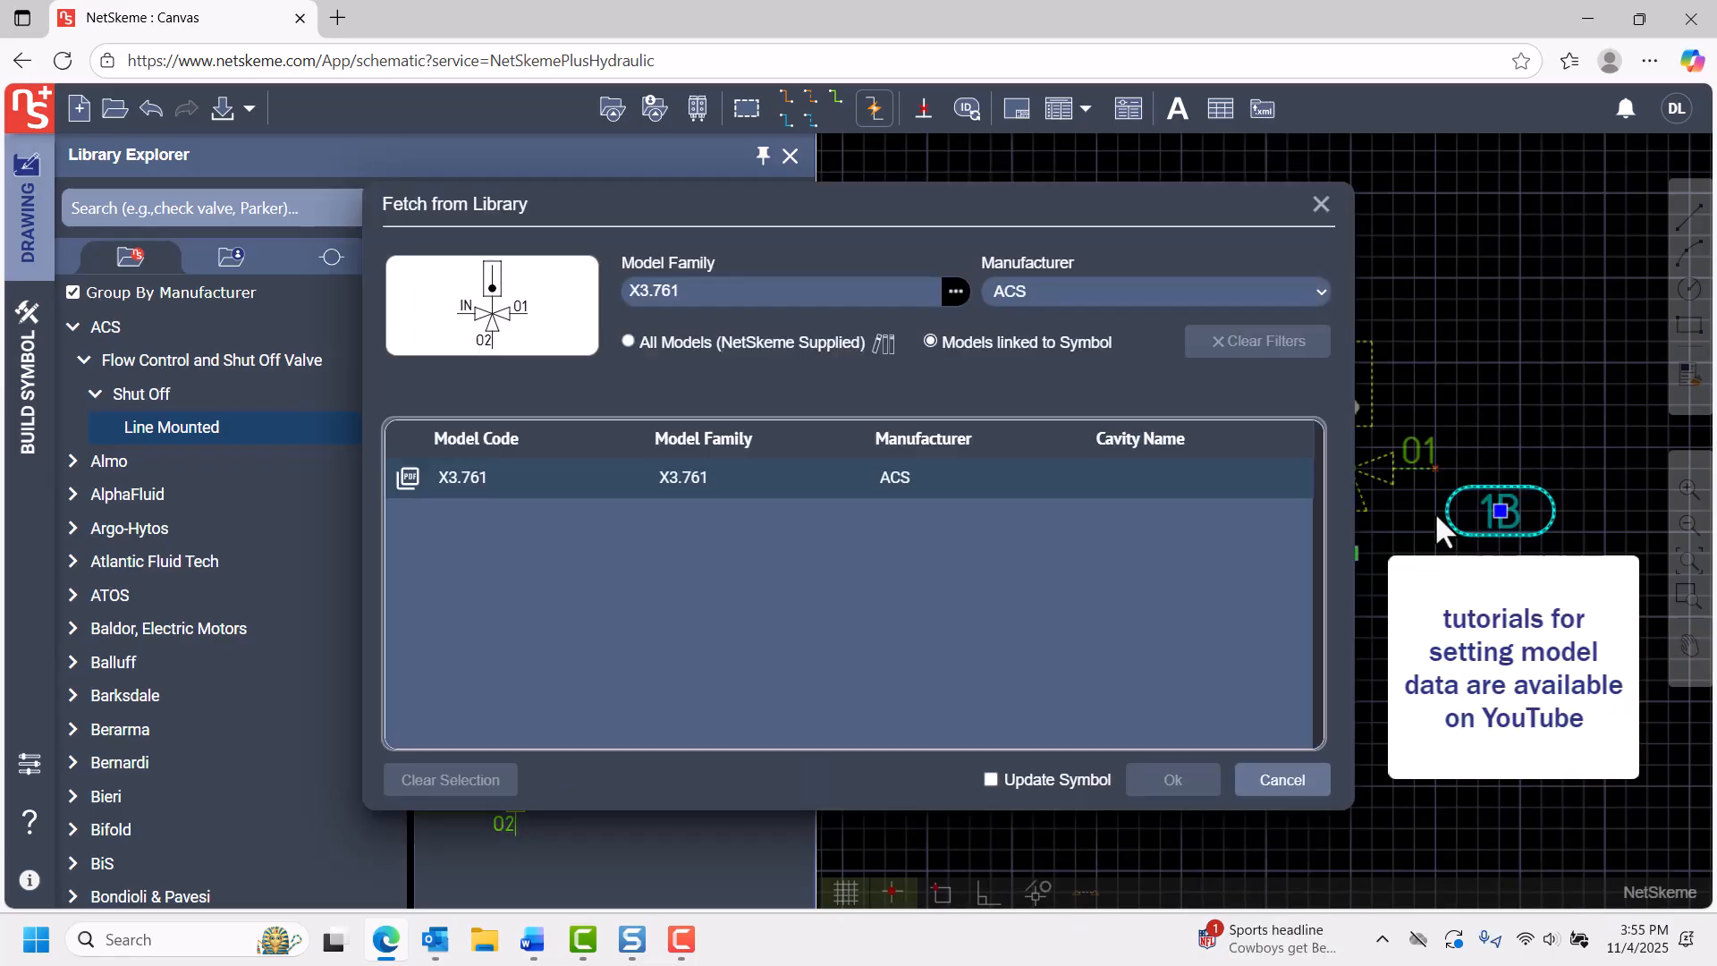
pyautogui.click(1078, 297)
pyautogui.click(846, 286)
pyautogui.click(956, 296)
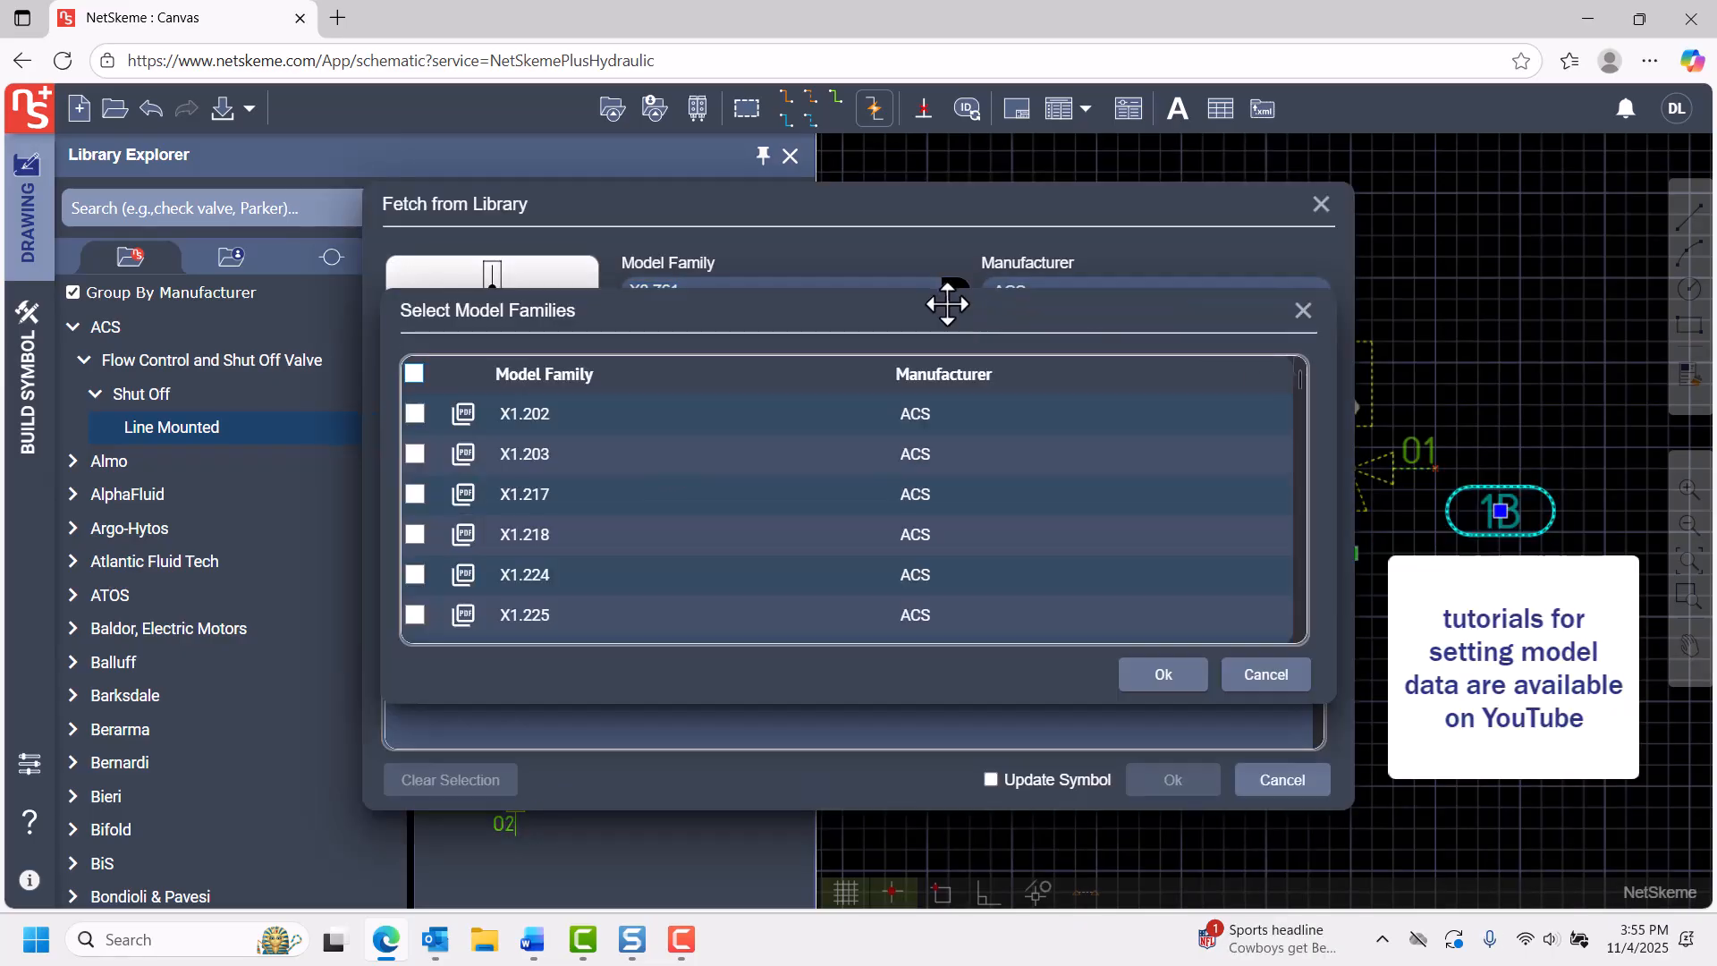
pyautogui.click(1165, 677)
pyautogui.click(1321, 203)
# Flip the valve symbol 1B vertically.
pyautogui.rightClick(1348, 464)
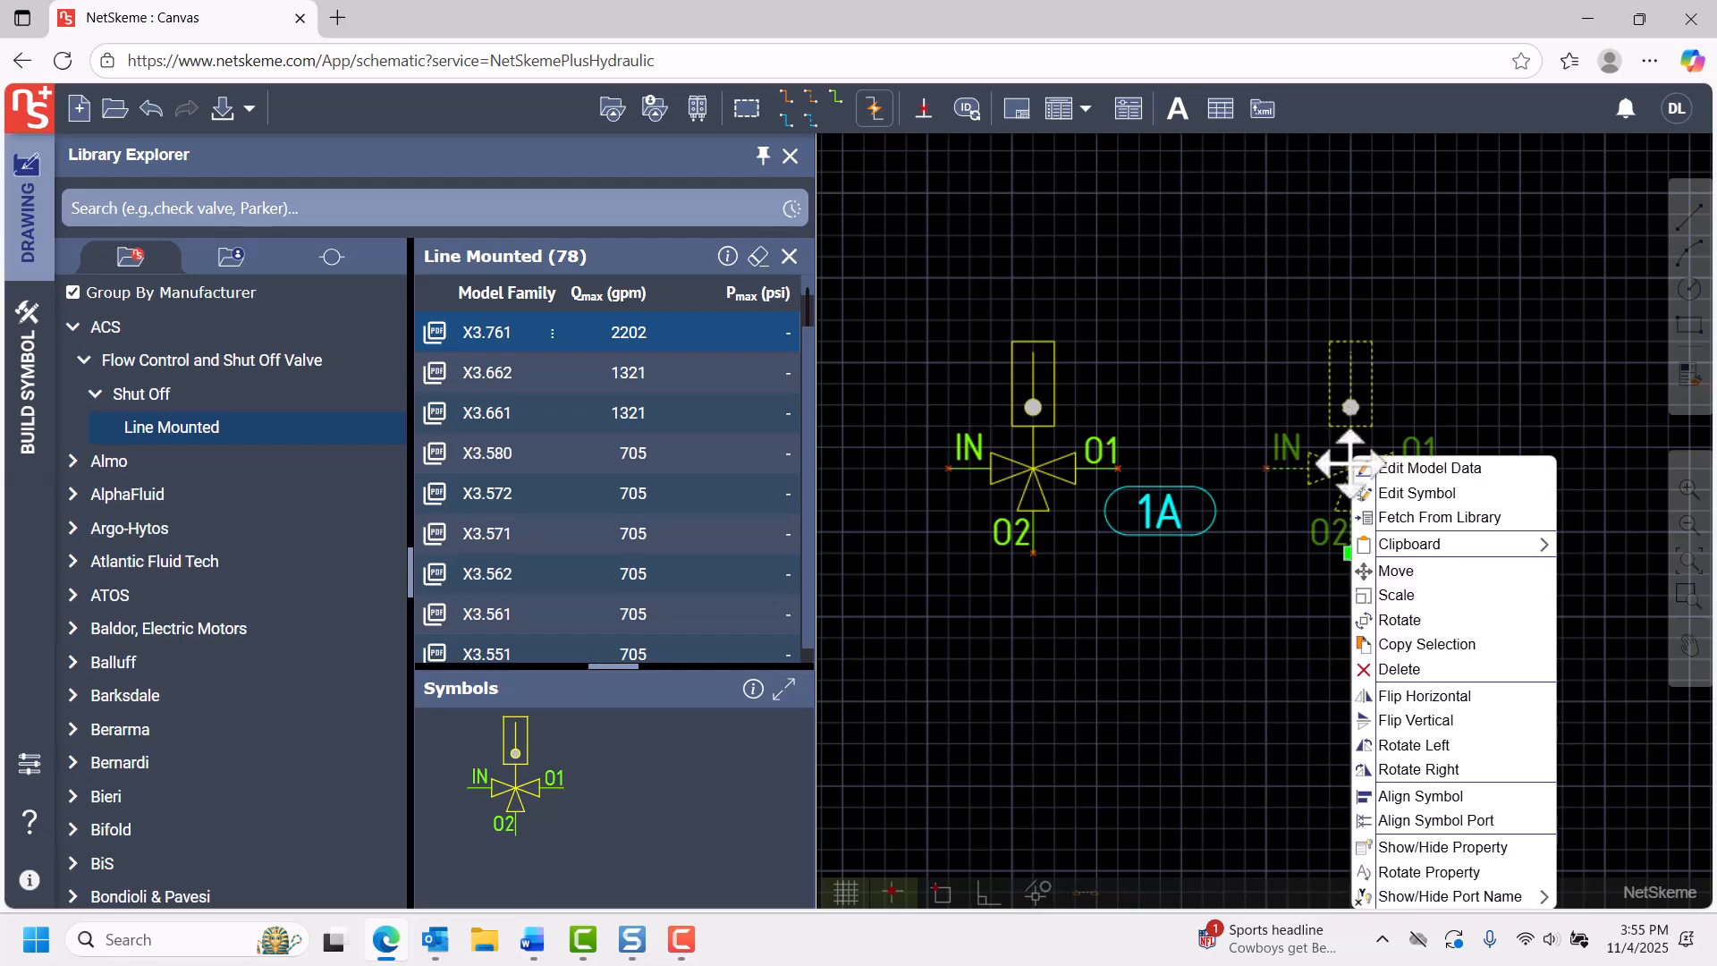
pyautogui.click(1411, 722)
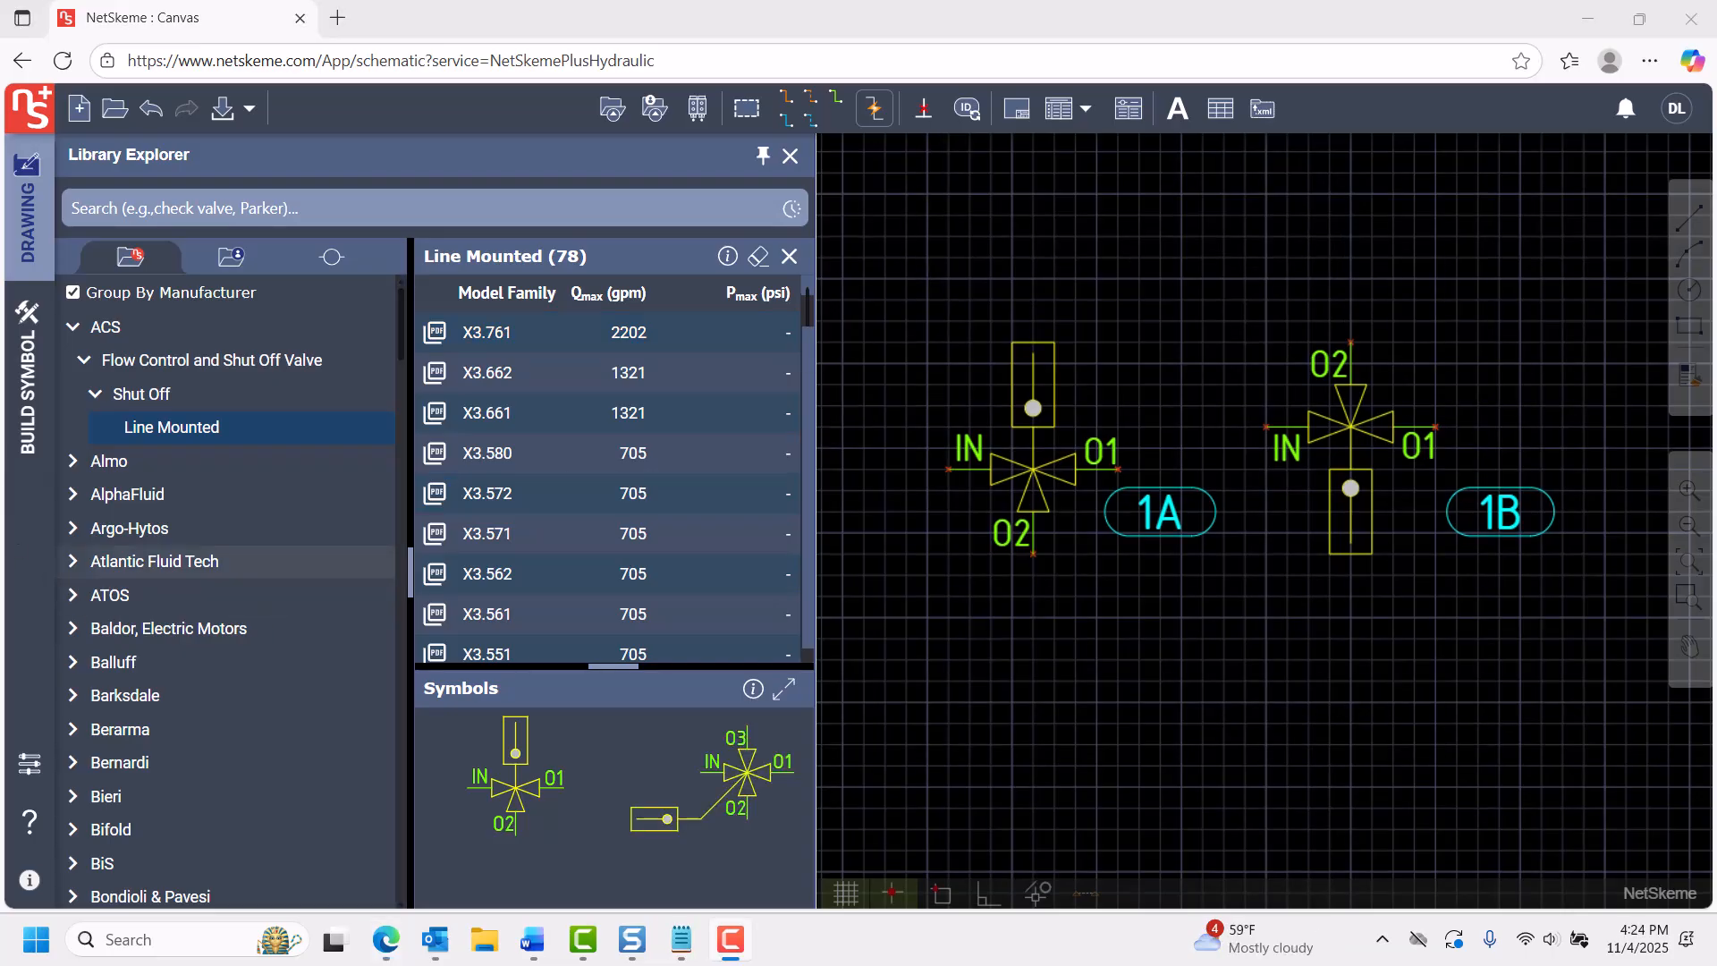
# Switch to symbol building and insert the ACS line-mounted shut-off valve symbol with ports IN, O1 and O2.
pyautogui.click(24, 362)
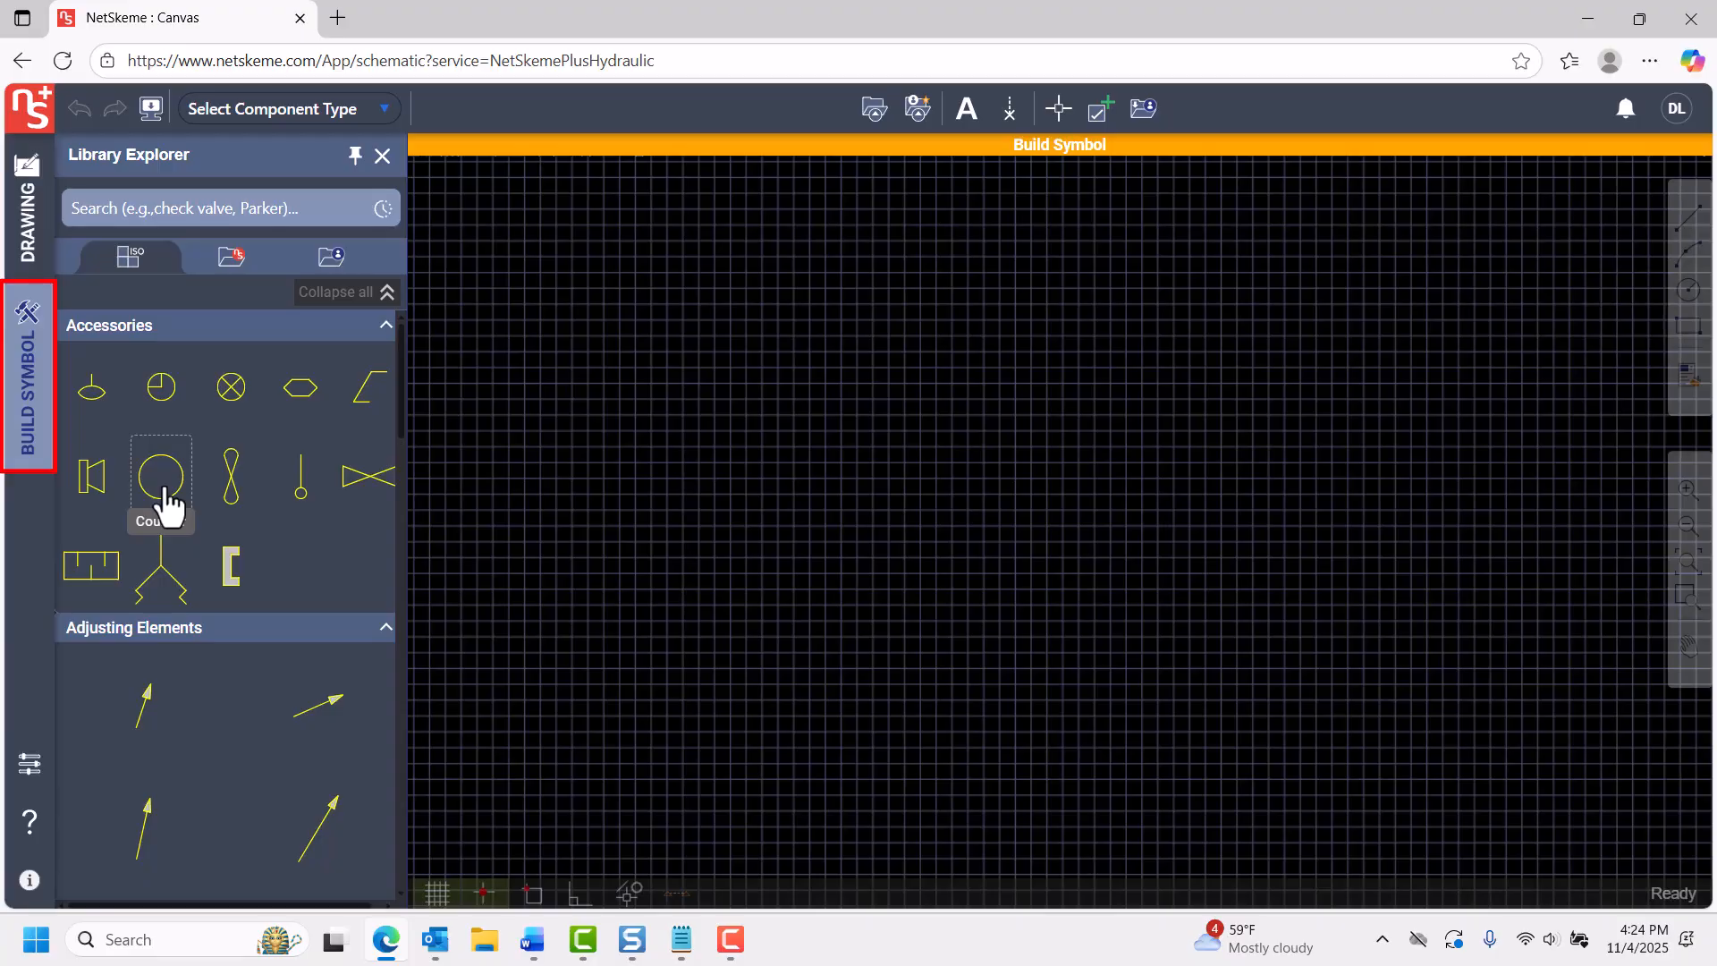
pyautogui.click(232, 257)
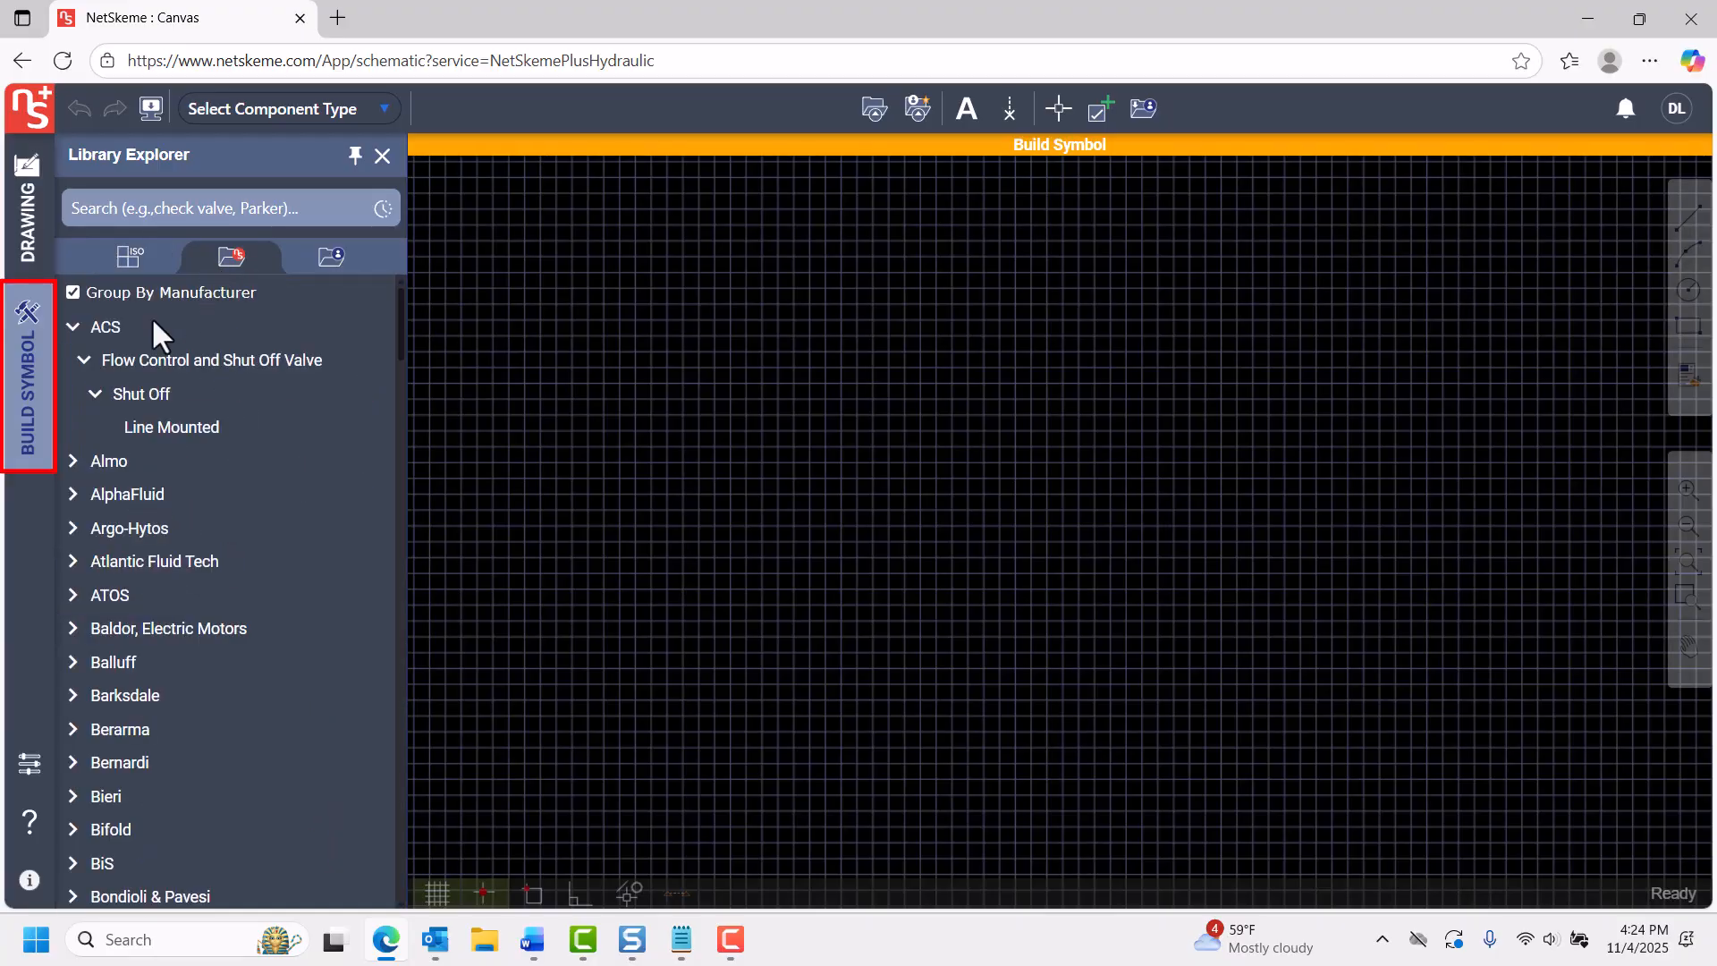
pyautogui.click(141, 436)
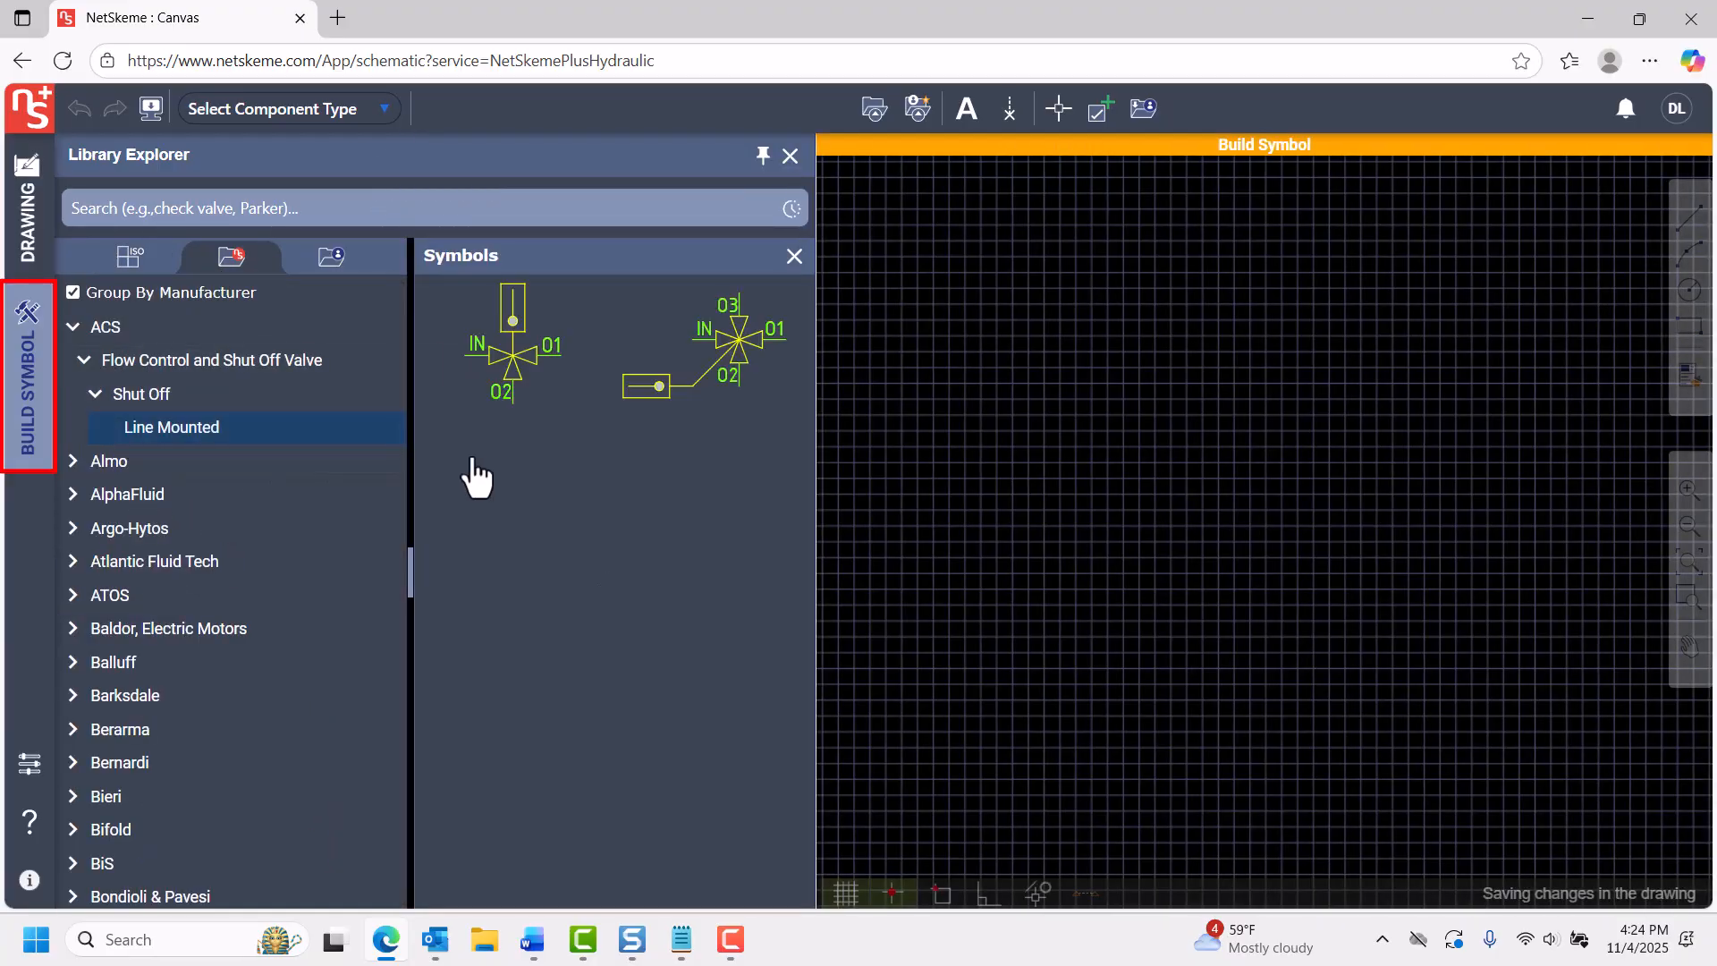
pyautogui.click(528, 394)
pyautogui.click(1055, 500)
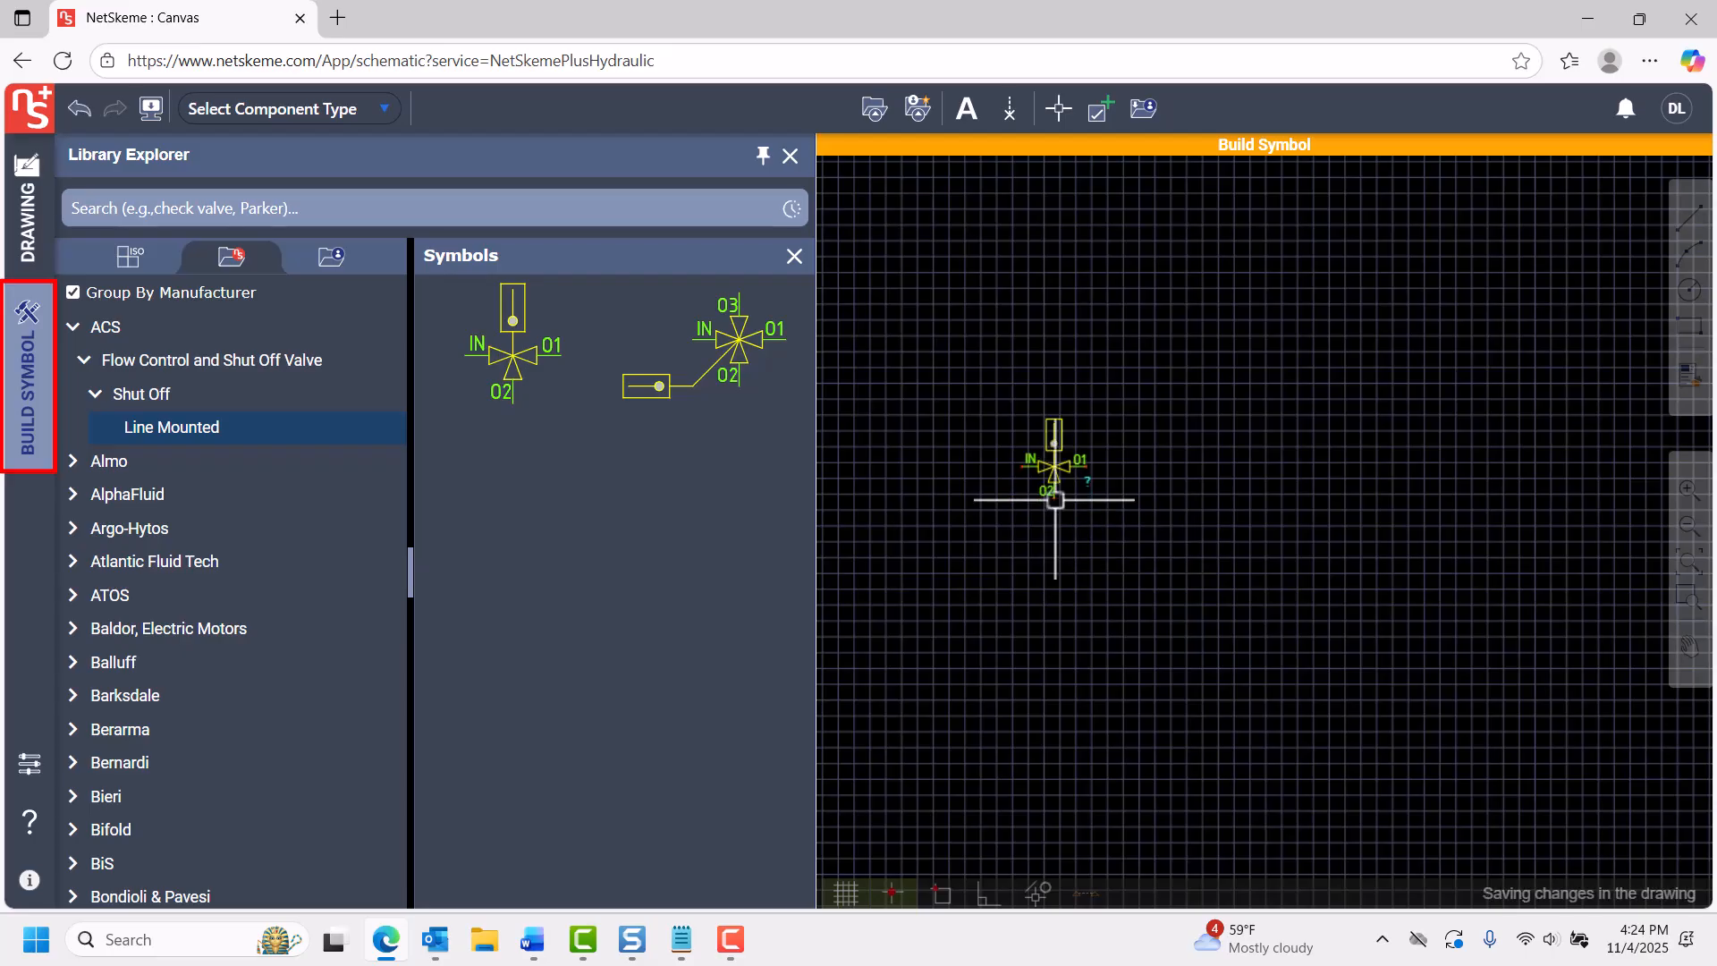
# Draw a small circle with a radius of about 0.027 inside the valve's triangle facing port O1.
pyautogui.scroll(5, 1052, 468)
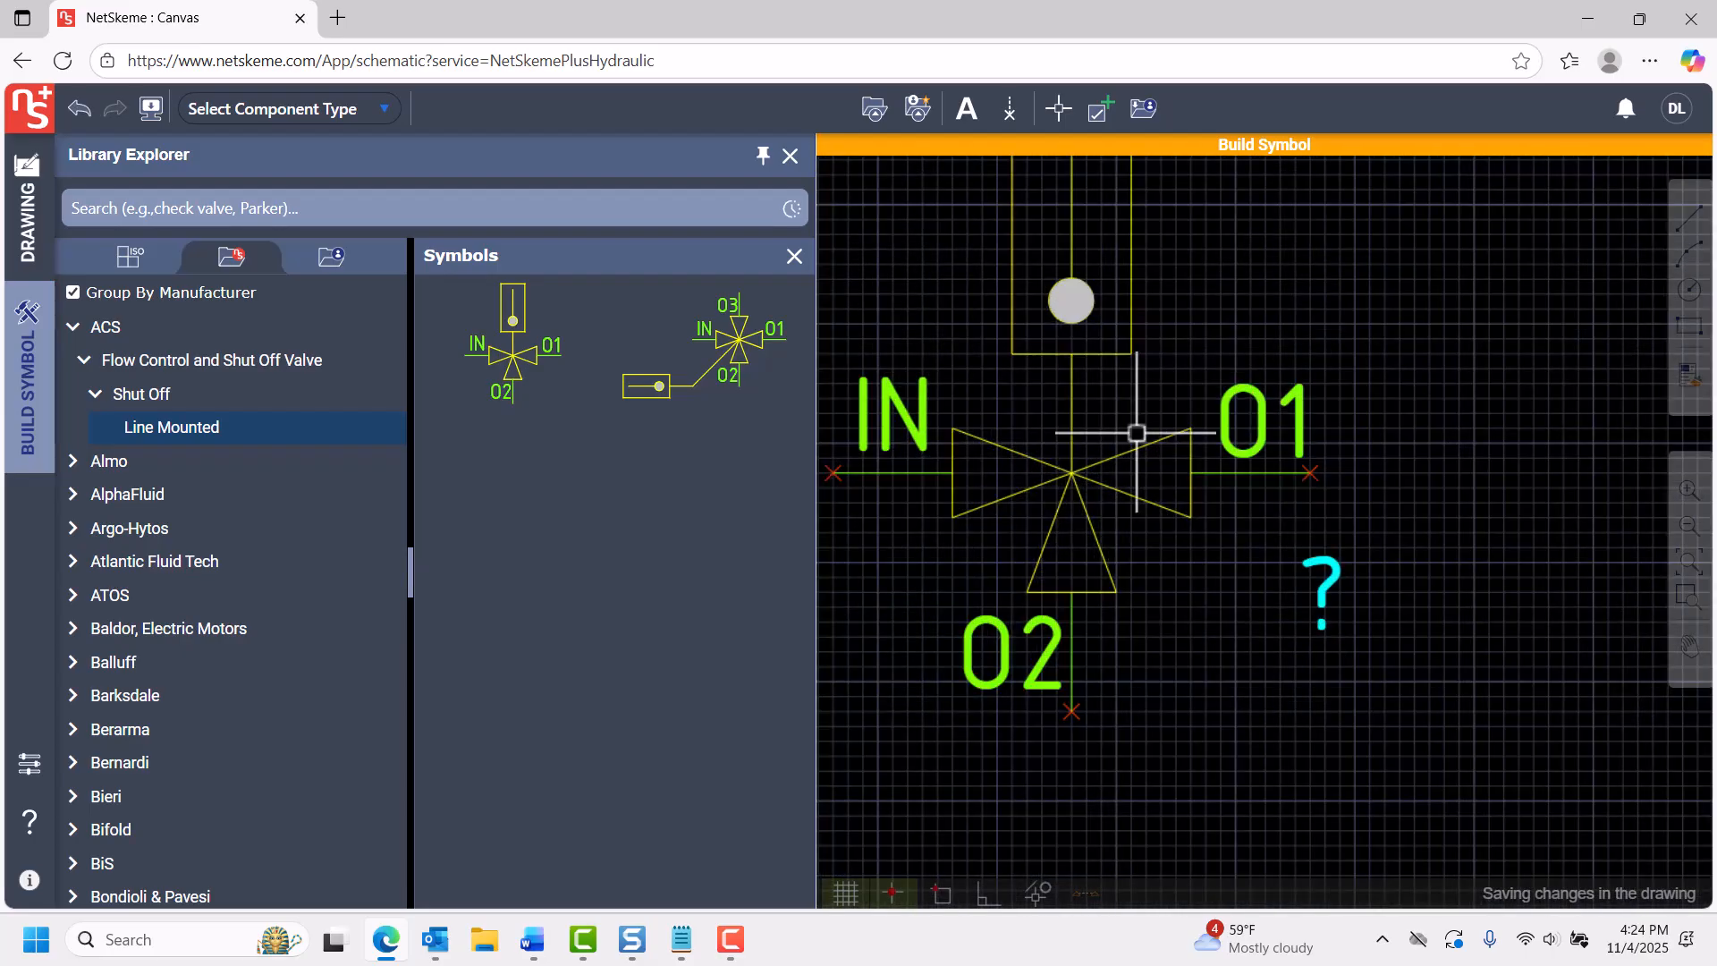
pyautogui.moveTo(1146, 431); pyautogui.dragTo(1191, 485, button='middle')
pyautogui.click(1690, 291)
pyautogui.click(1206, 528)
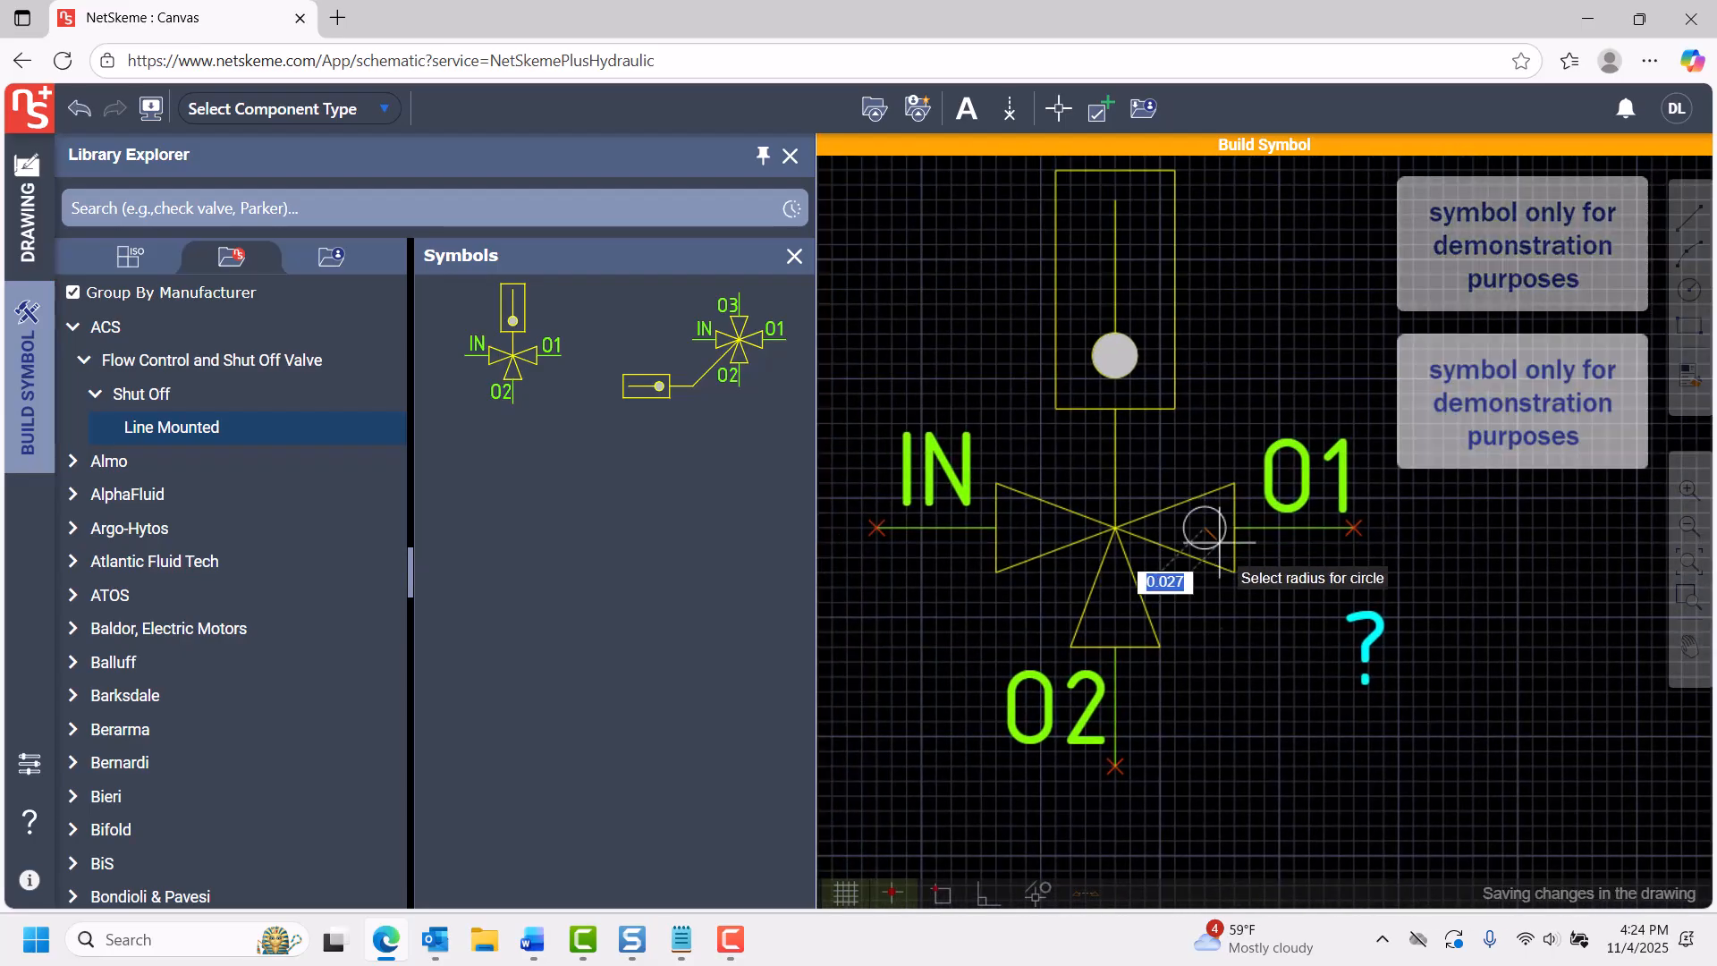
pyautogui.click(1219, 541)
# Change the color of the small circle in the valve symbol to magenta.
pyautogui.rightClick(1226, 533)
pyautogui.moveTo(1284, 694)
pyautogui.click(1512, 724)
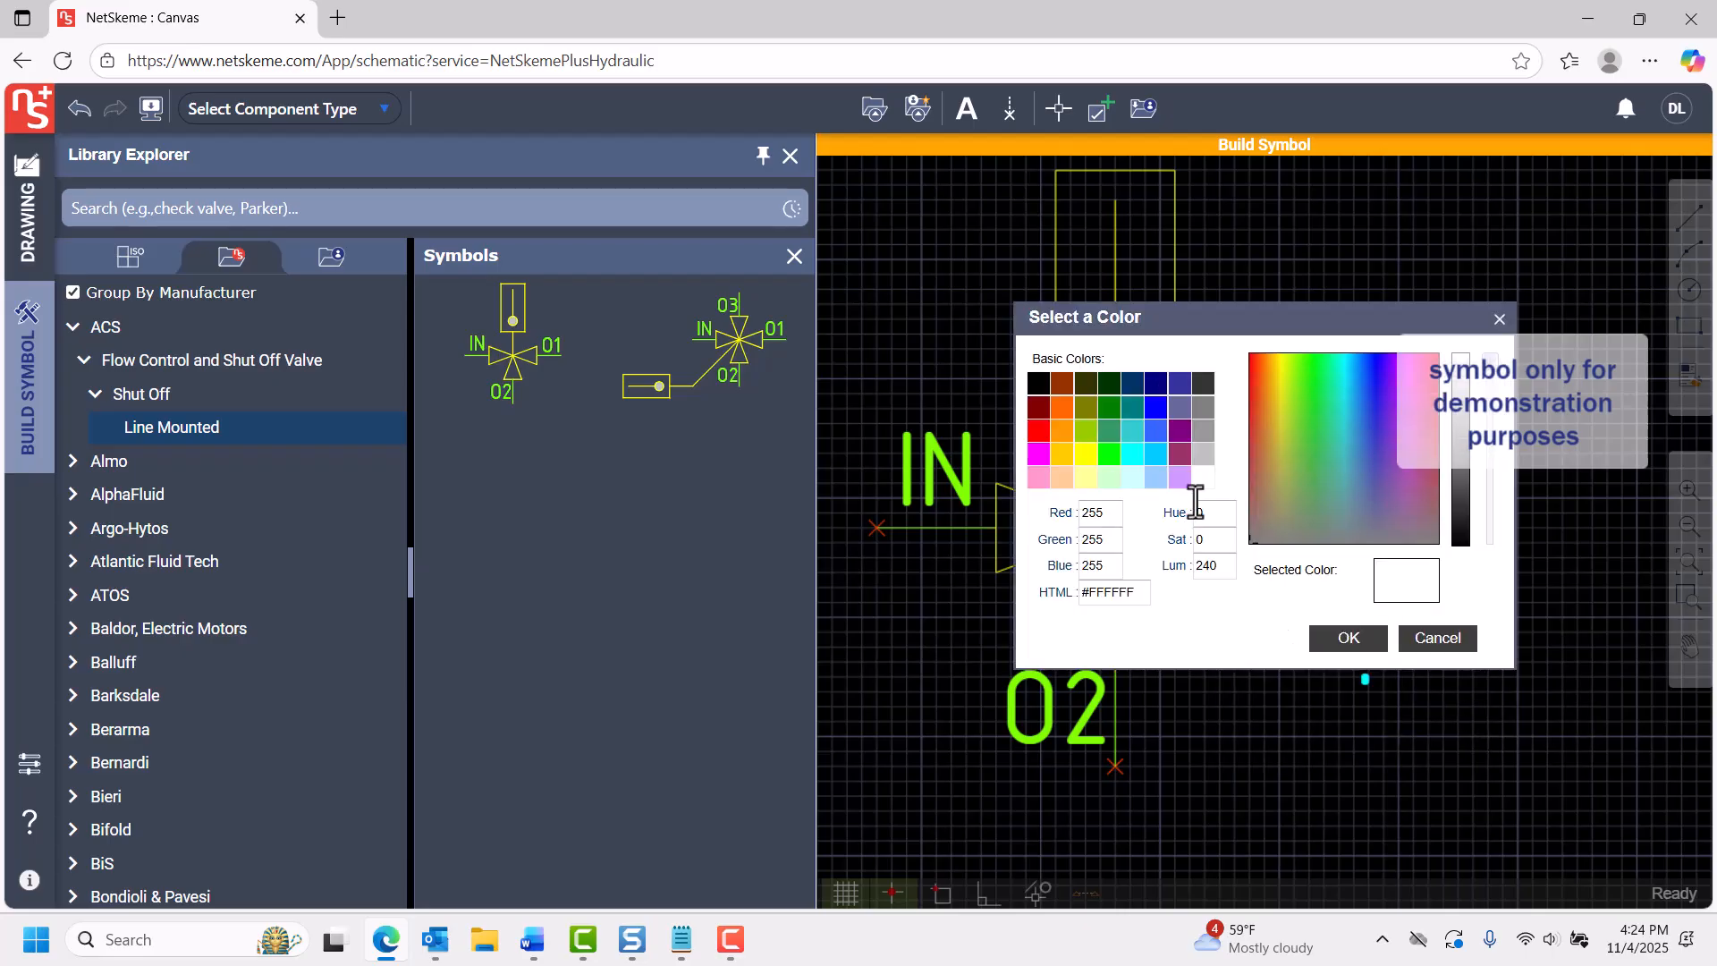
pyautogui.click(1039, 454)
pyautogui.click(1349, 637)
# Add the text "custom" to the symbol below port O1.
pyautogui.click(967, 109)
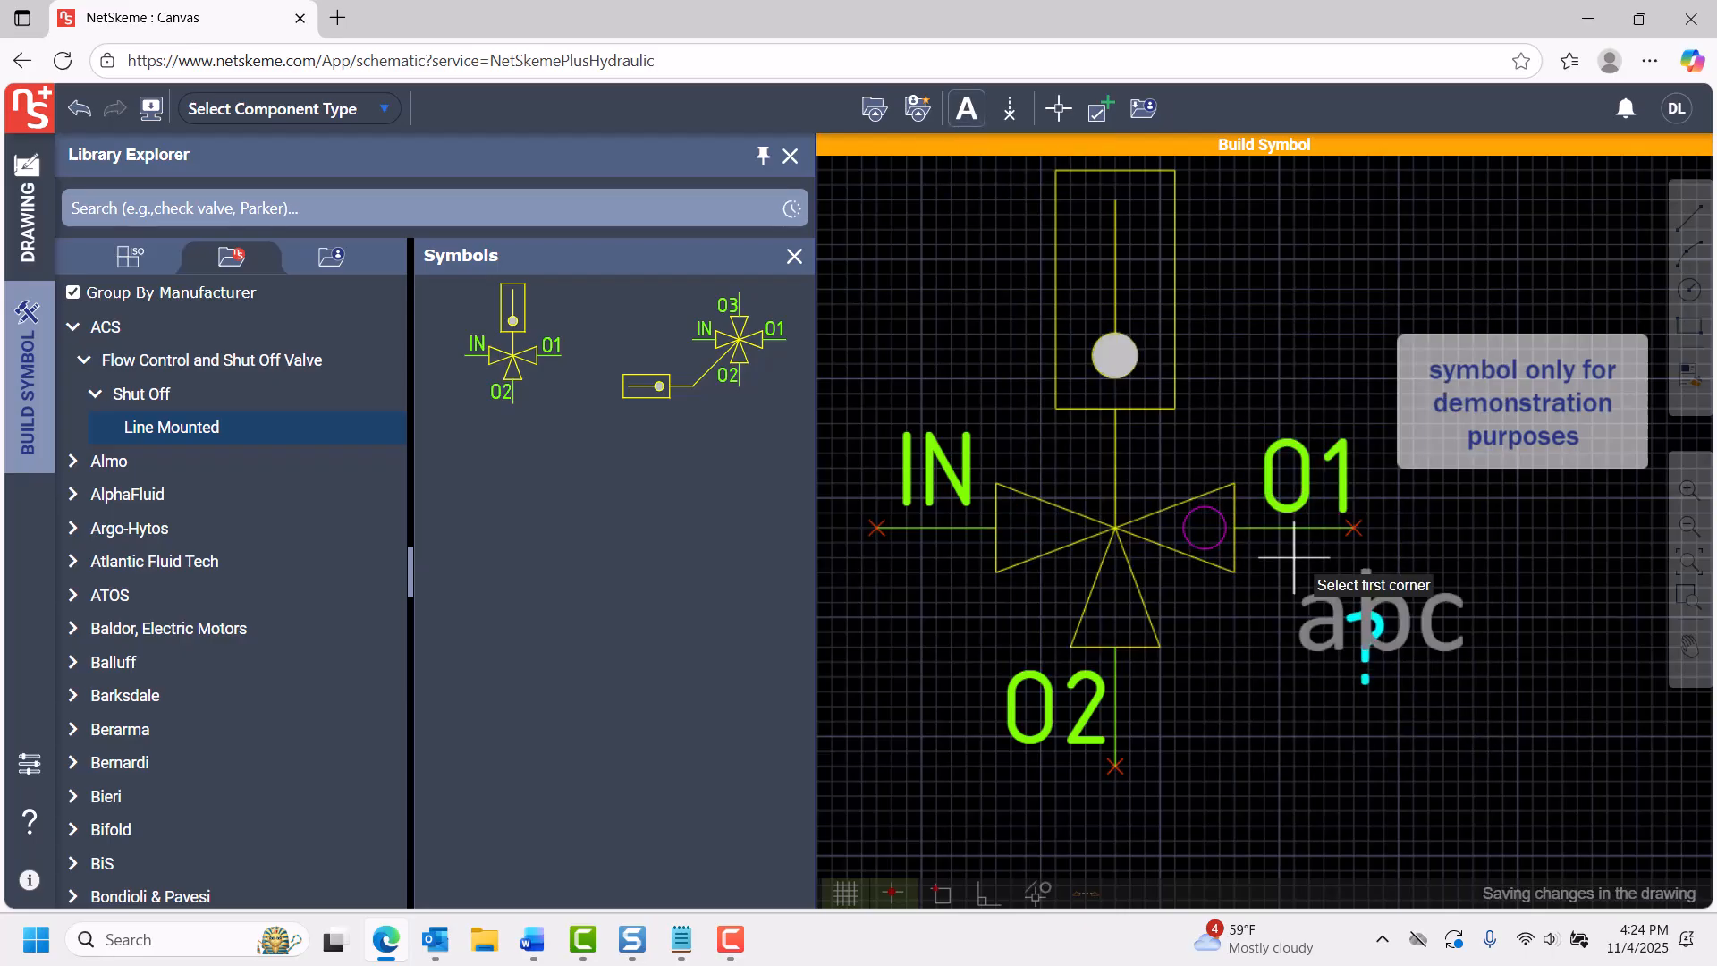
pyautogui.click(1264, 559)
pyautogui.click(1392, 615)
pyautogui.write('custom')
pyautogui.click(1480, 733)
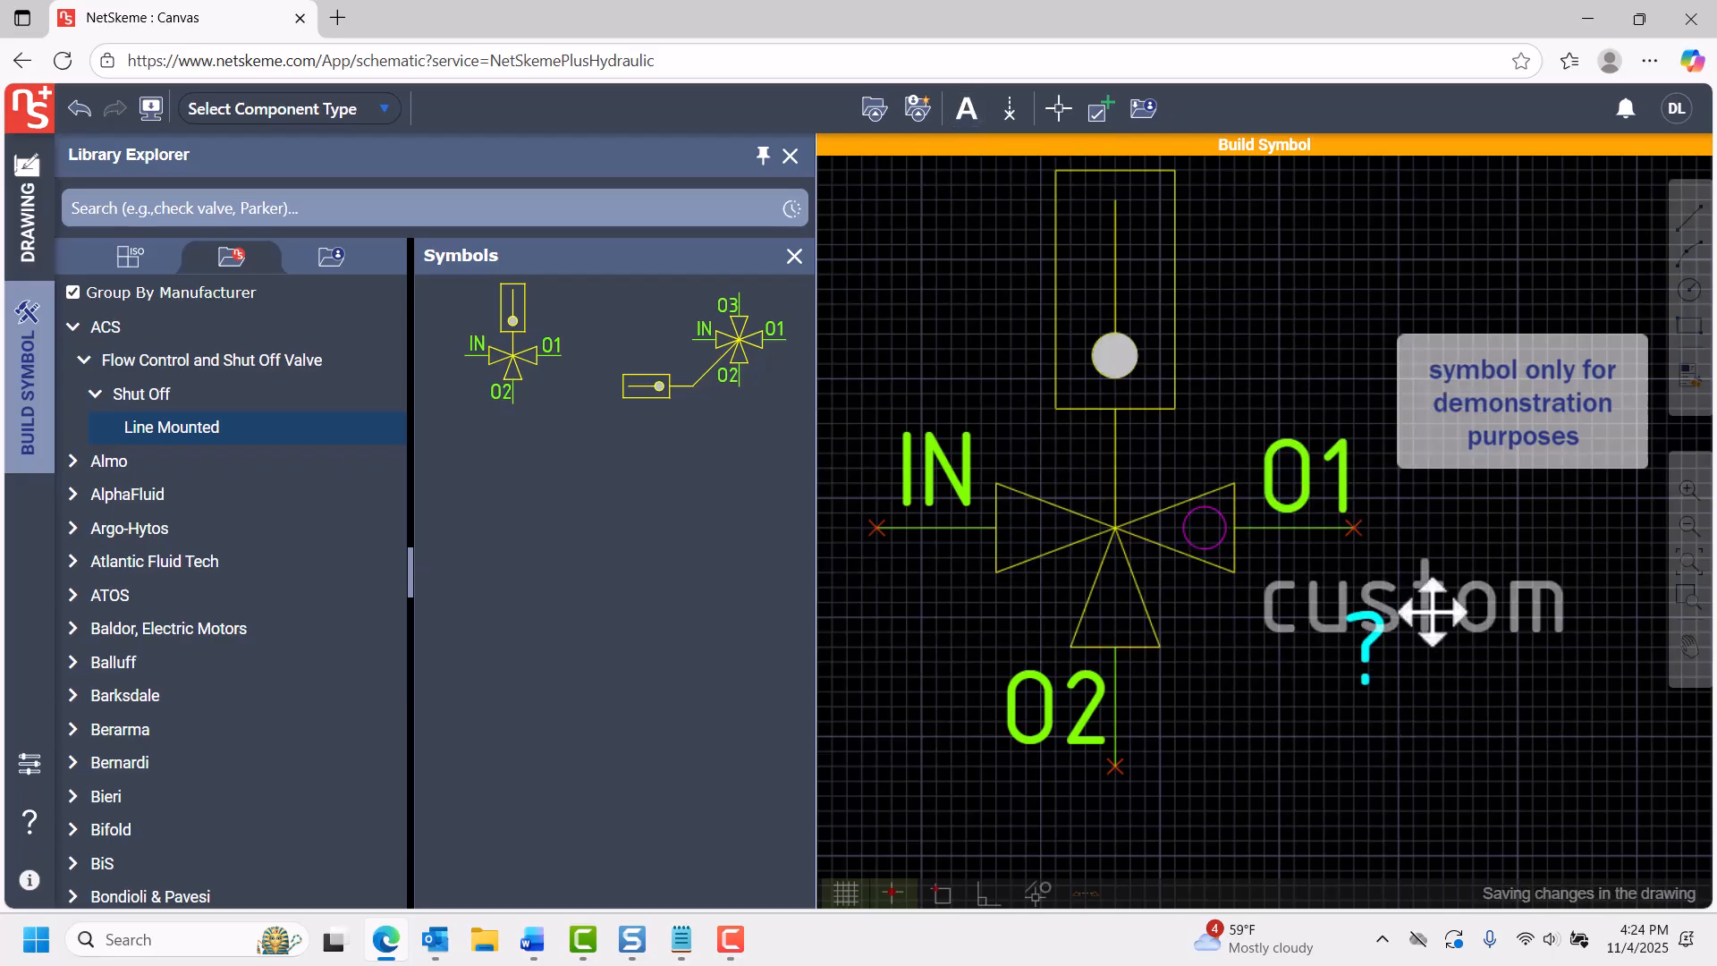
# Scale the "custom" text down from its lower-left corner and move it directly beneath the O1 port line.
pyautogui.click(1431, 613)
pyautogui.rightClick(1431, 610)
pyautogui.click(1490, 675)
pyautogui.click(1264, 662)
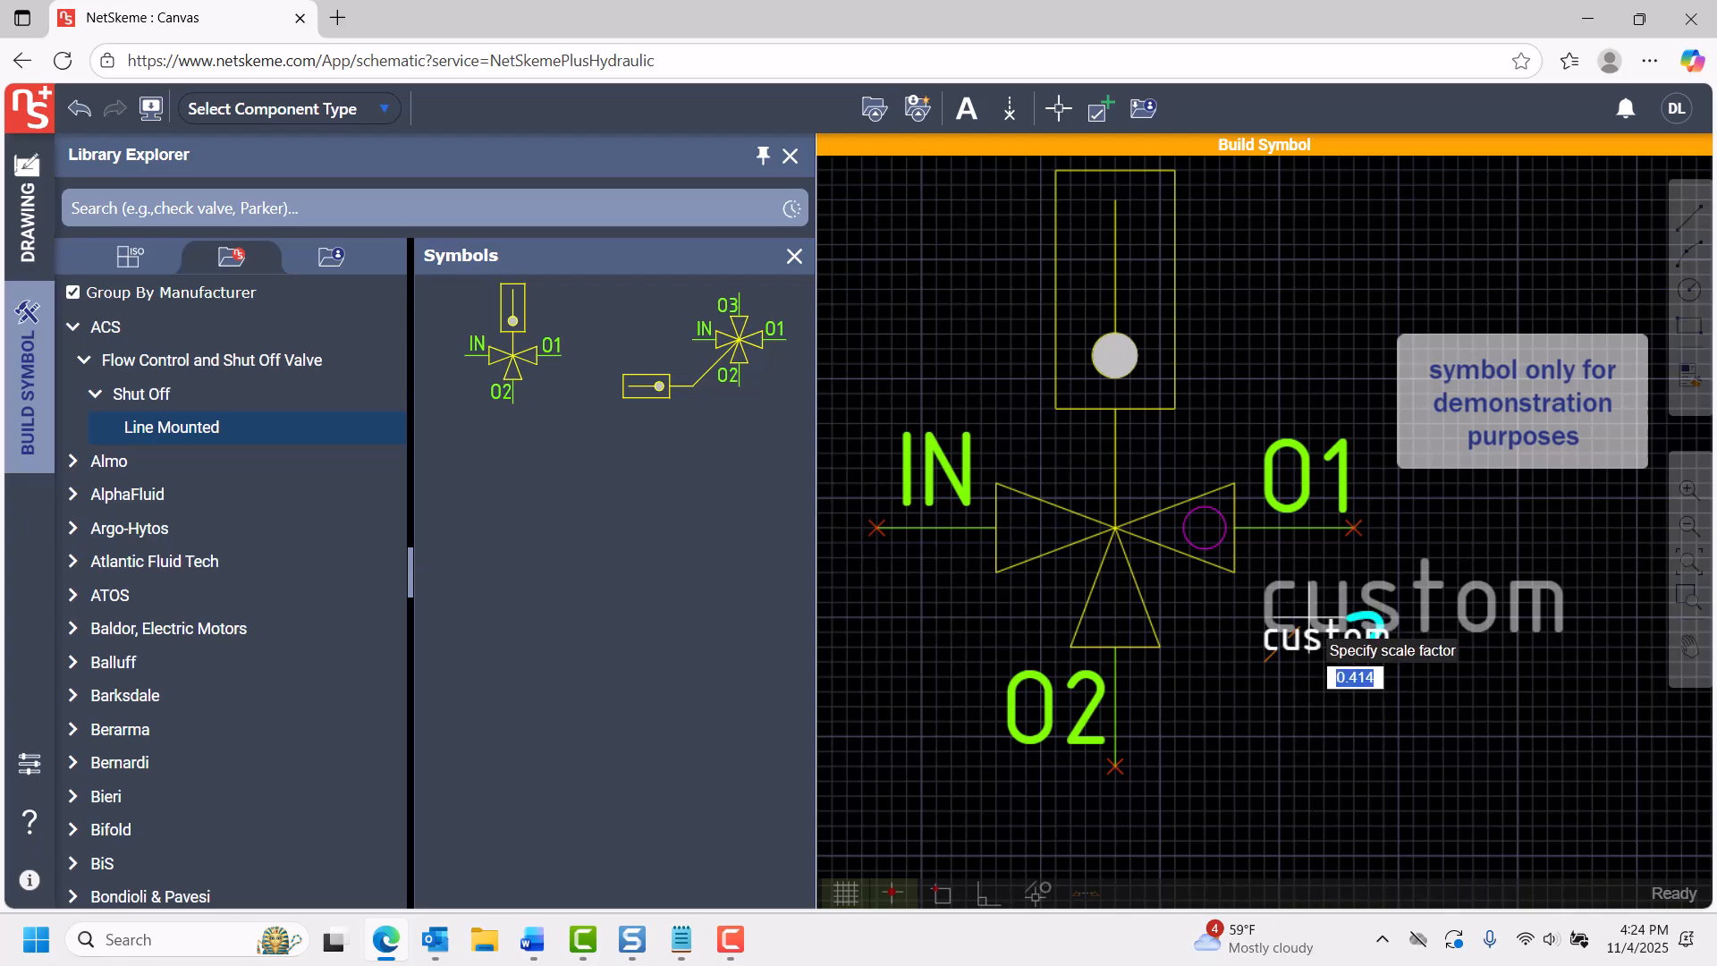
pyautogui.click(1311, 617)
pyautogui.moveTo(1303, 646); pyautogui.dragTo(1291, 561)
# Match the properties of the "custom" text to those of the magenta circle.
pyautogui.click(1687, 377)
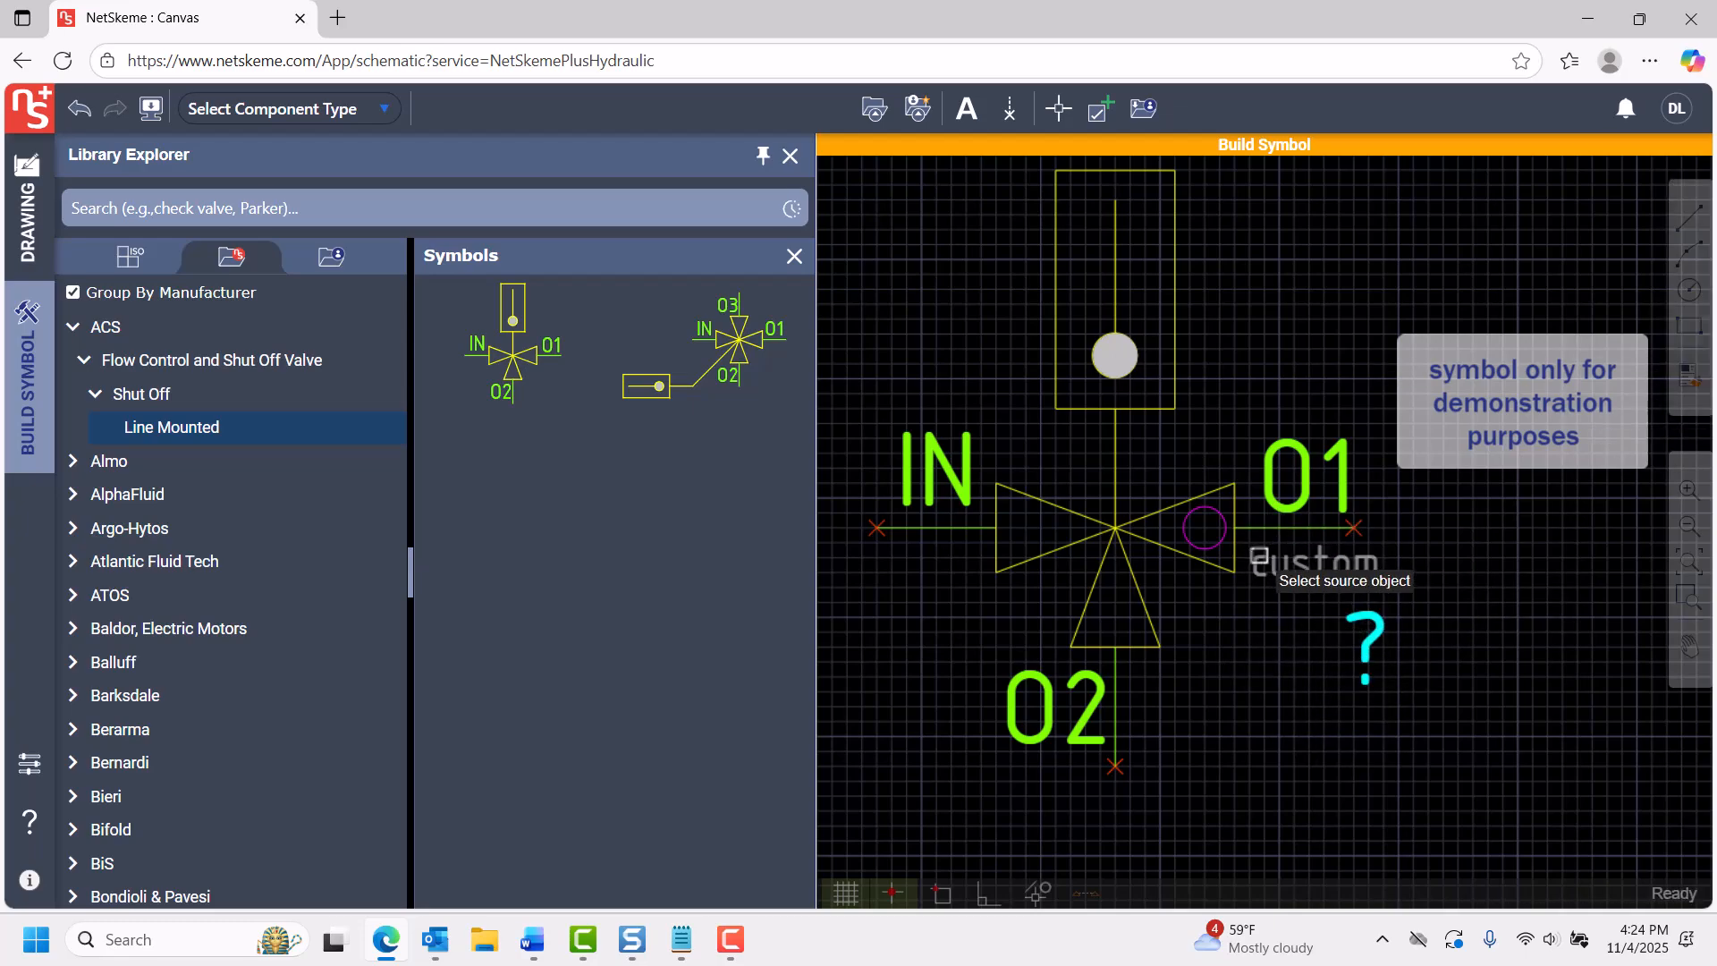
pyautogui.click(1204, 508)
pyautogui.click(1314, 564)
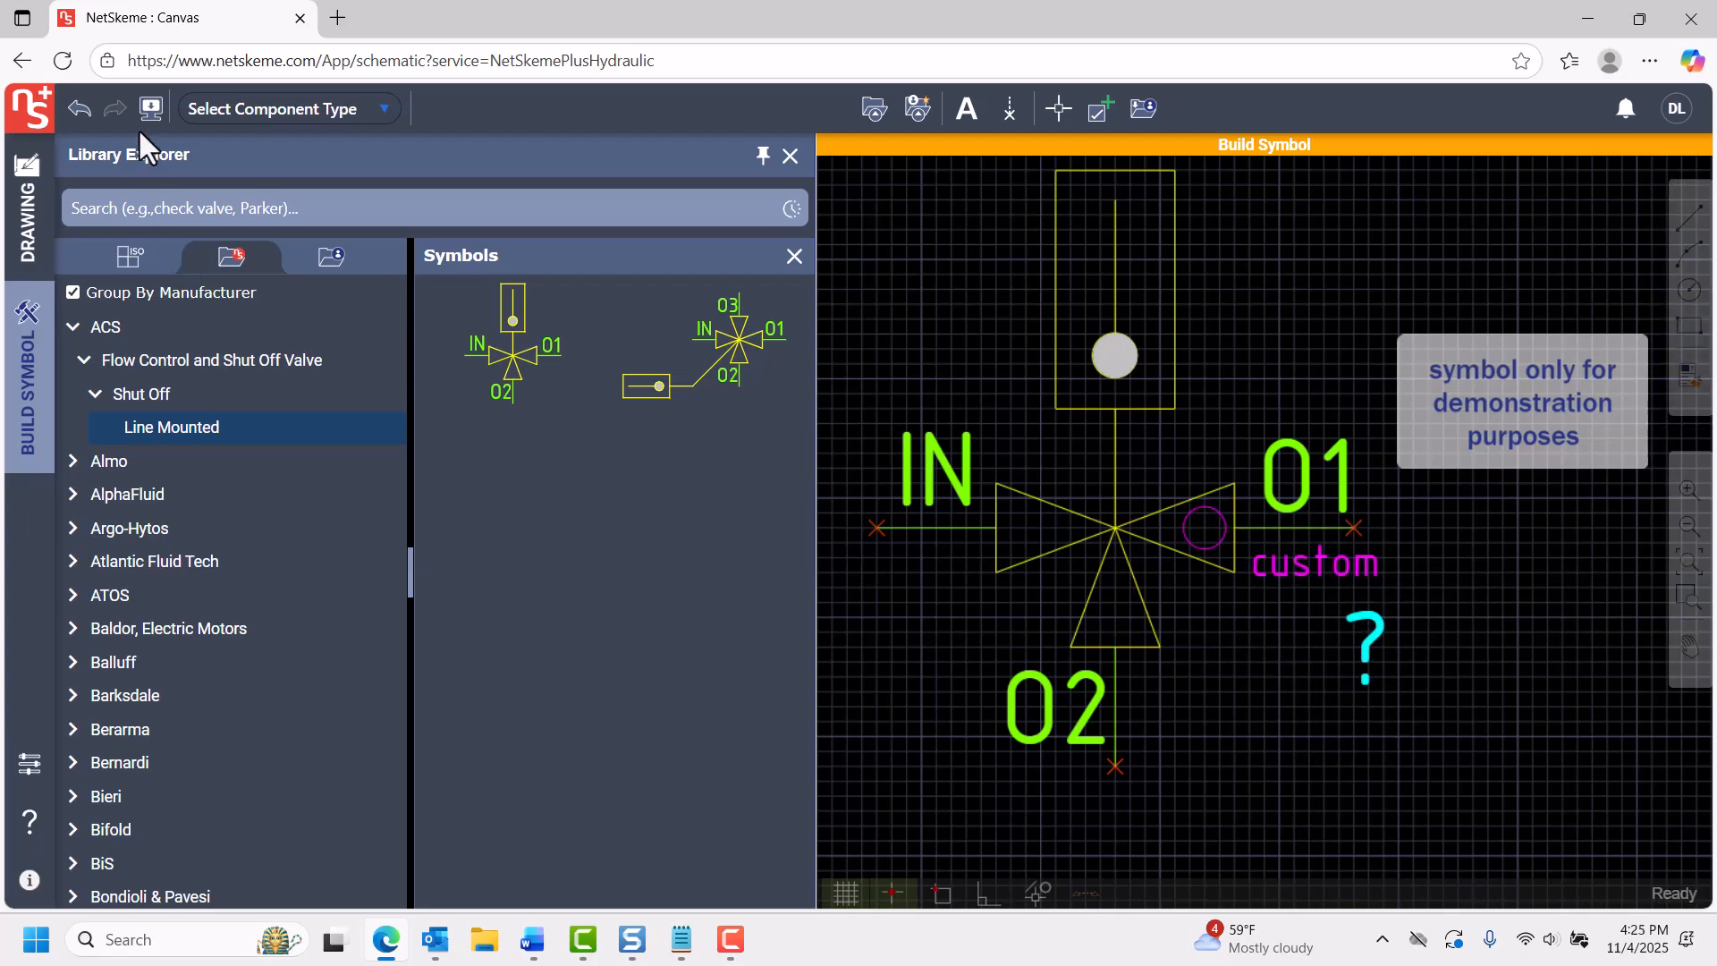
# Set the component type to Flow Control Valve - Line Mounted and save the symbol to the Sample Symbol folder in My Library.
pyautogui.click(361, 110)
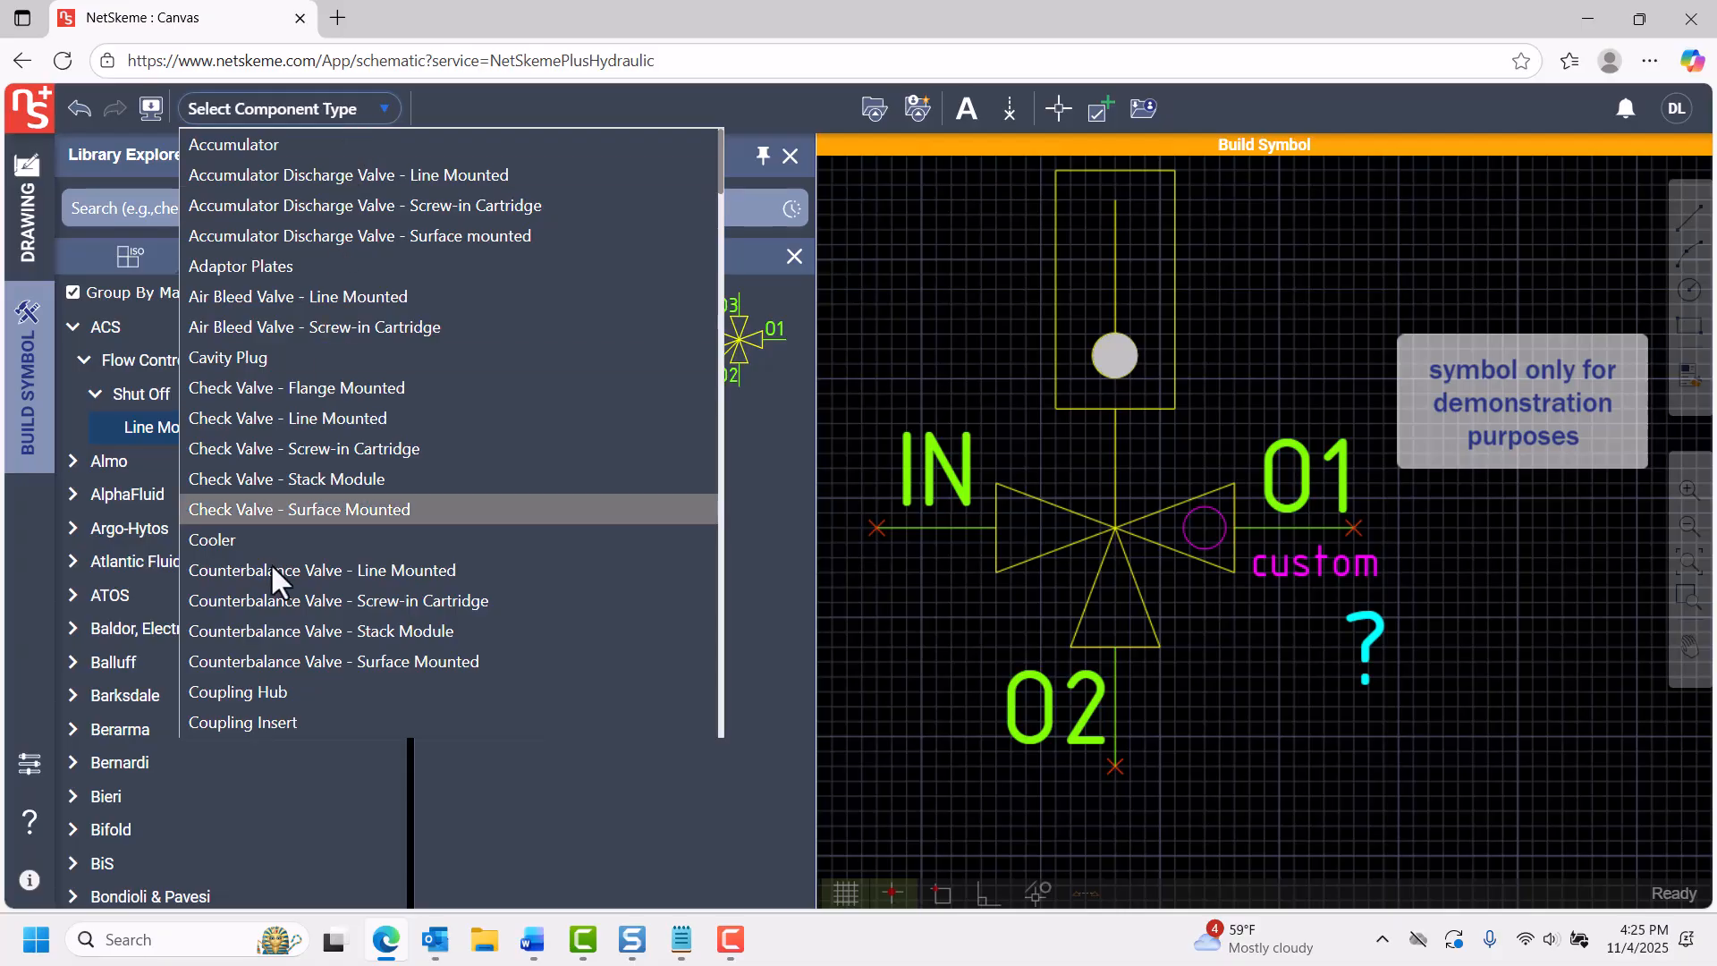
pyautogui.scroll(-12, 259, 673)
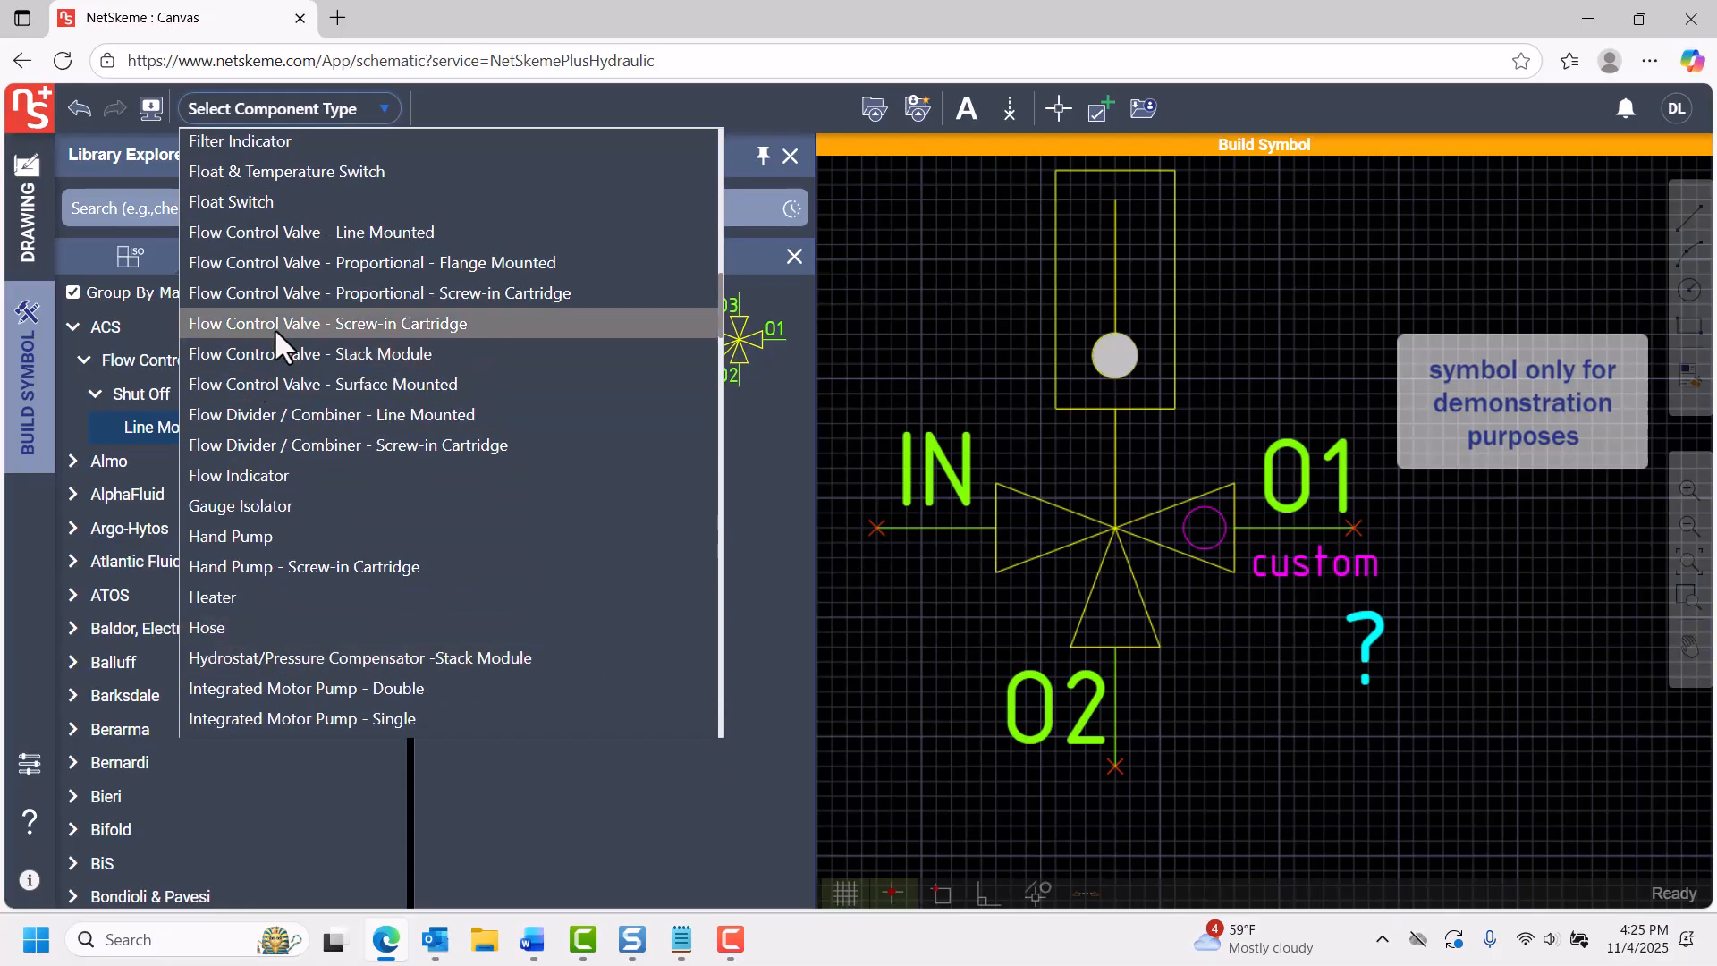
pyautogui.click(268, 232)
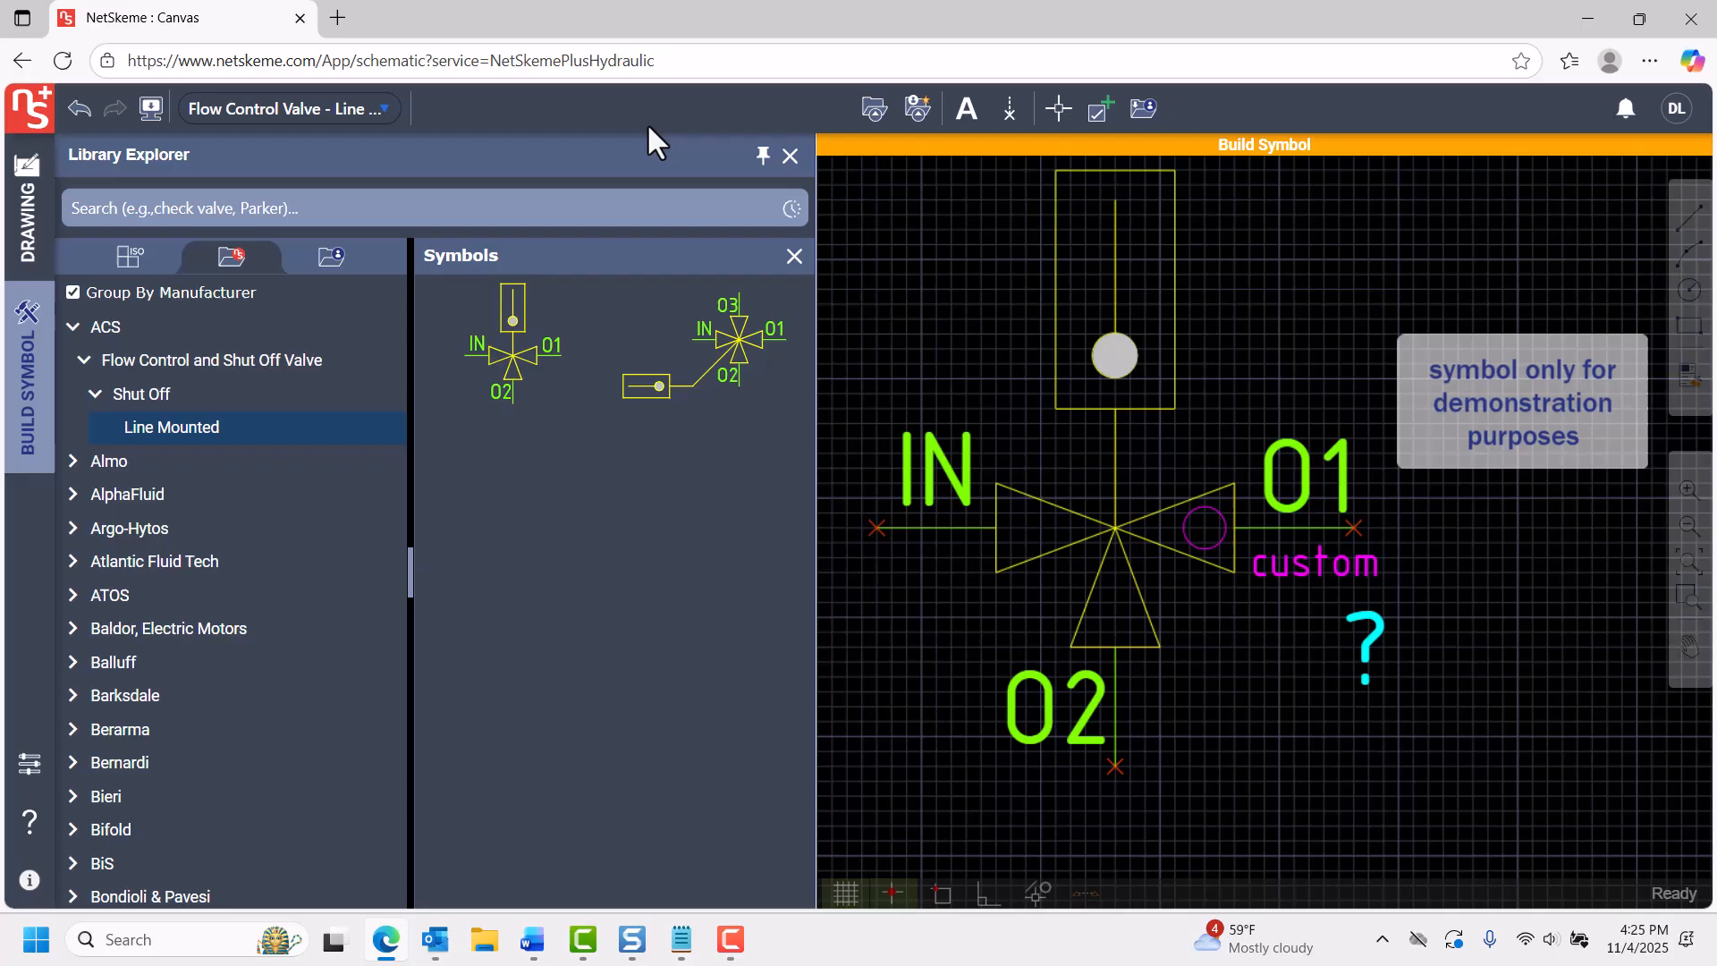
pyautogui.click(1144, 109)
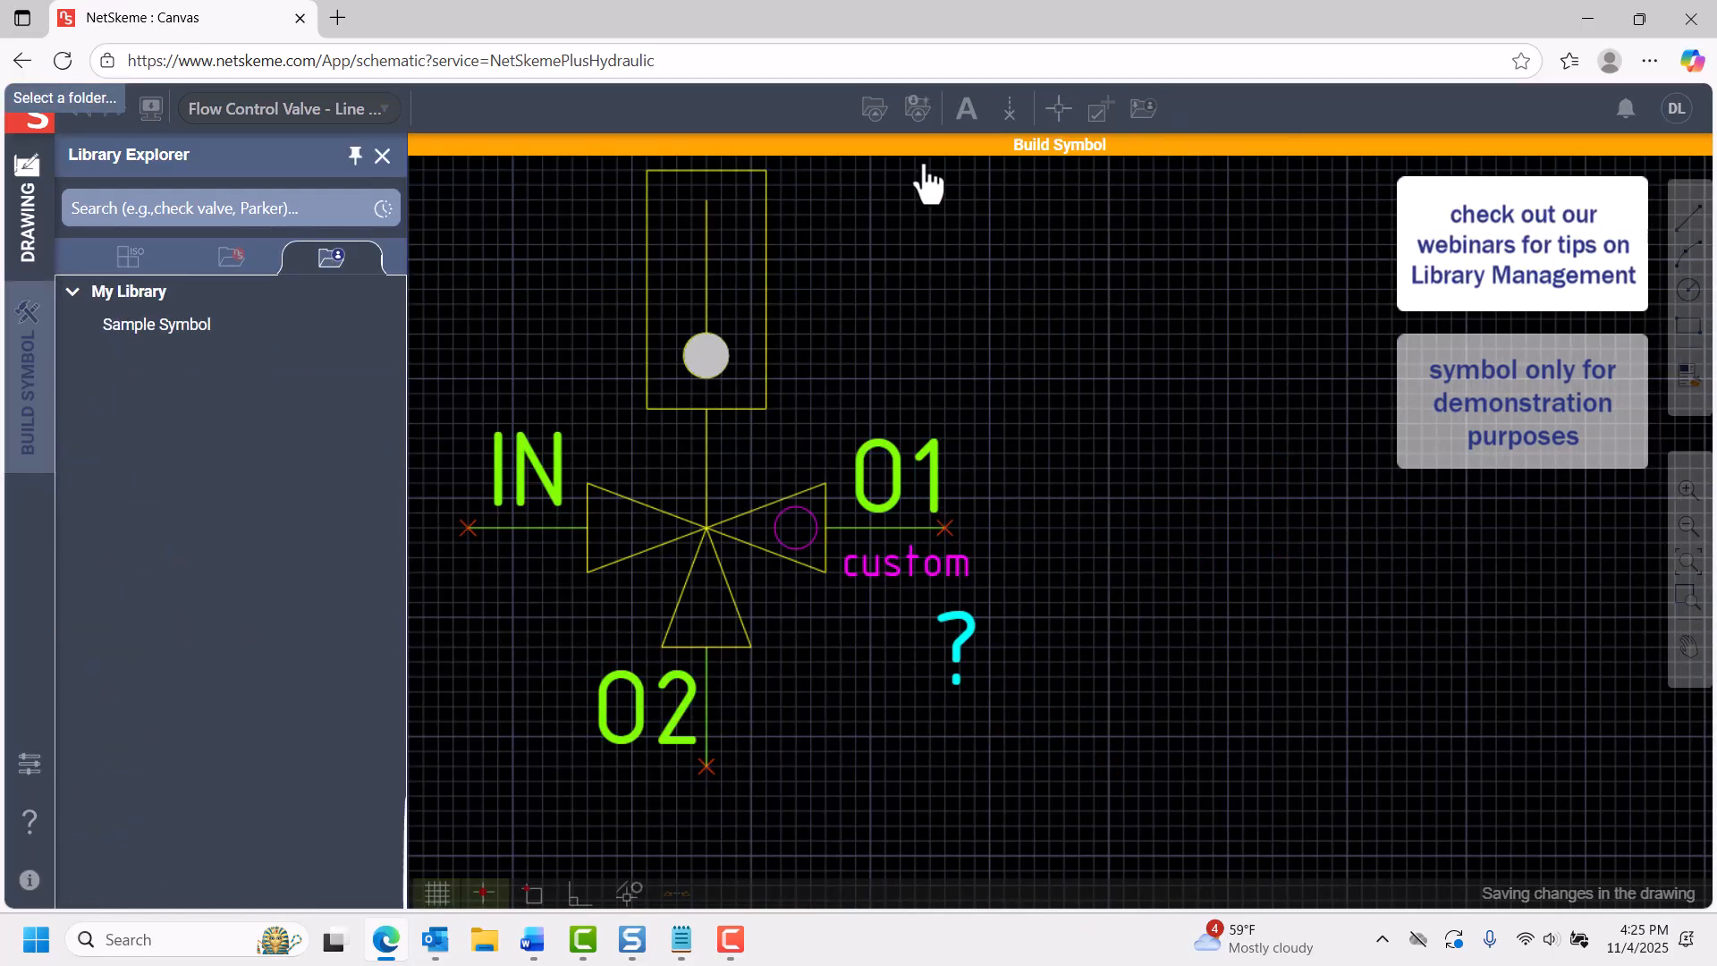
pyautogui.click(159, 325)
pyautogui.click(777, 575)
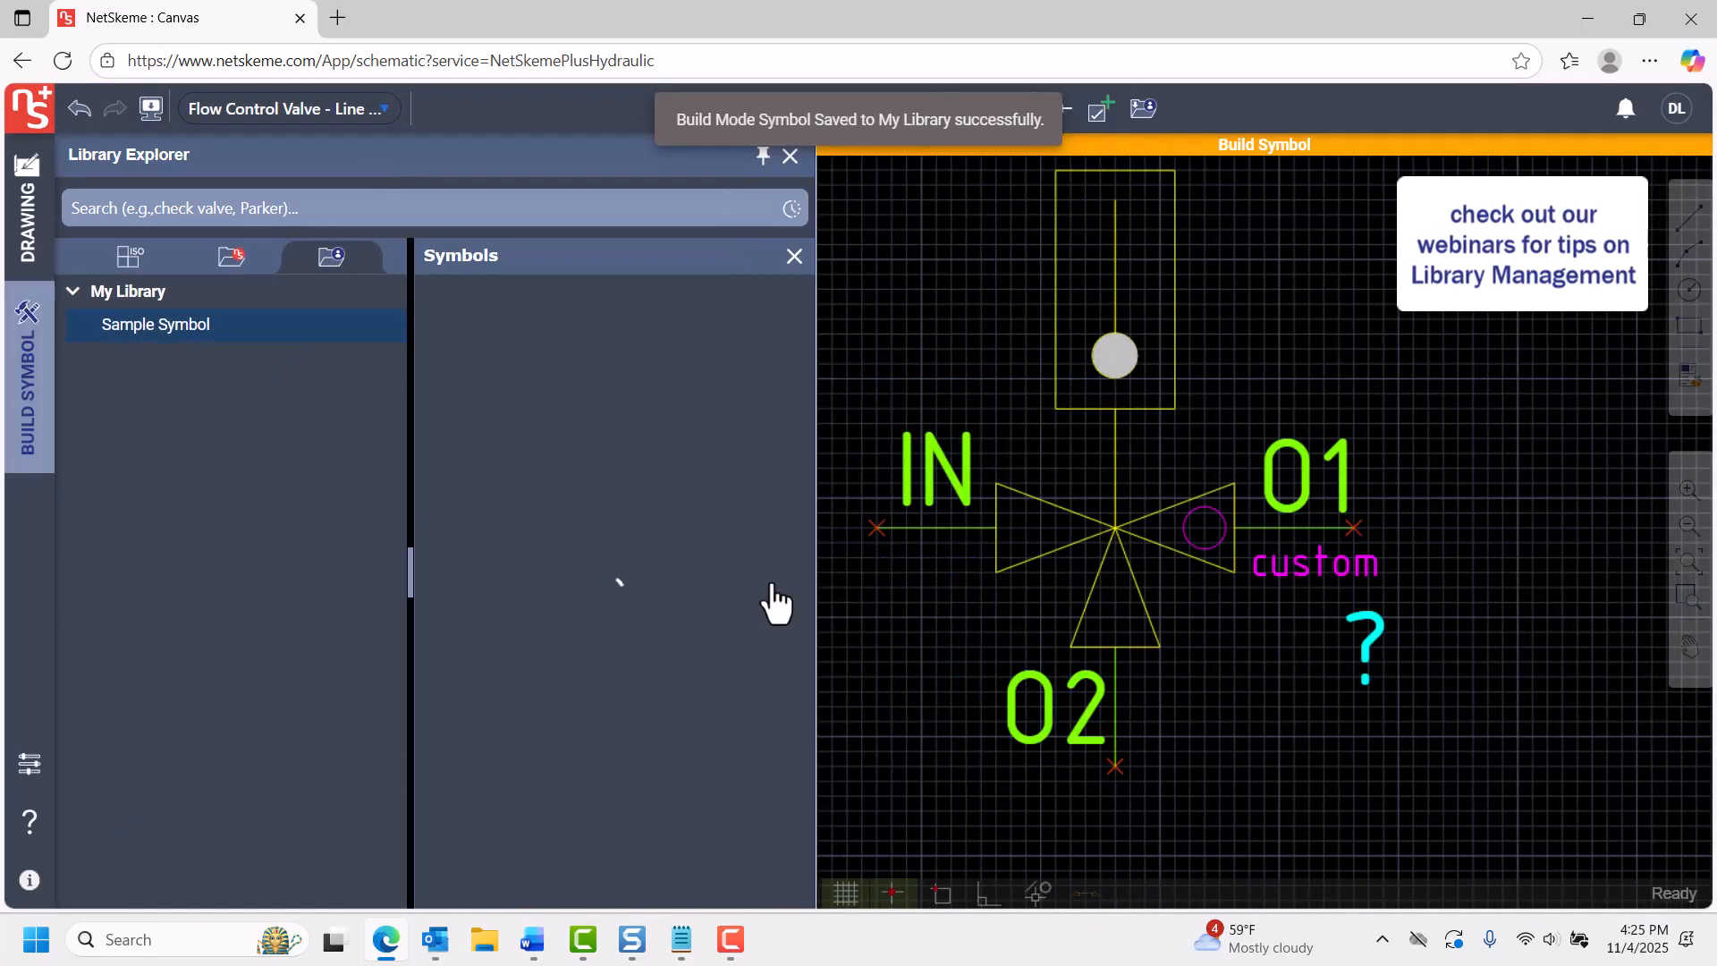
# Return to the drawing and insert the custom valve symbol from My Library's Sample Symbol folder below valve 1A.
pyautogui.click(31, 254)
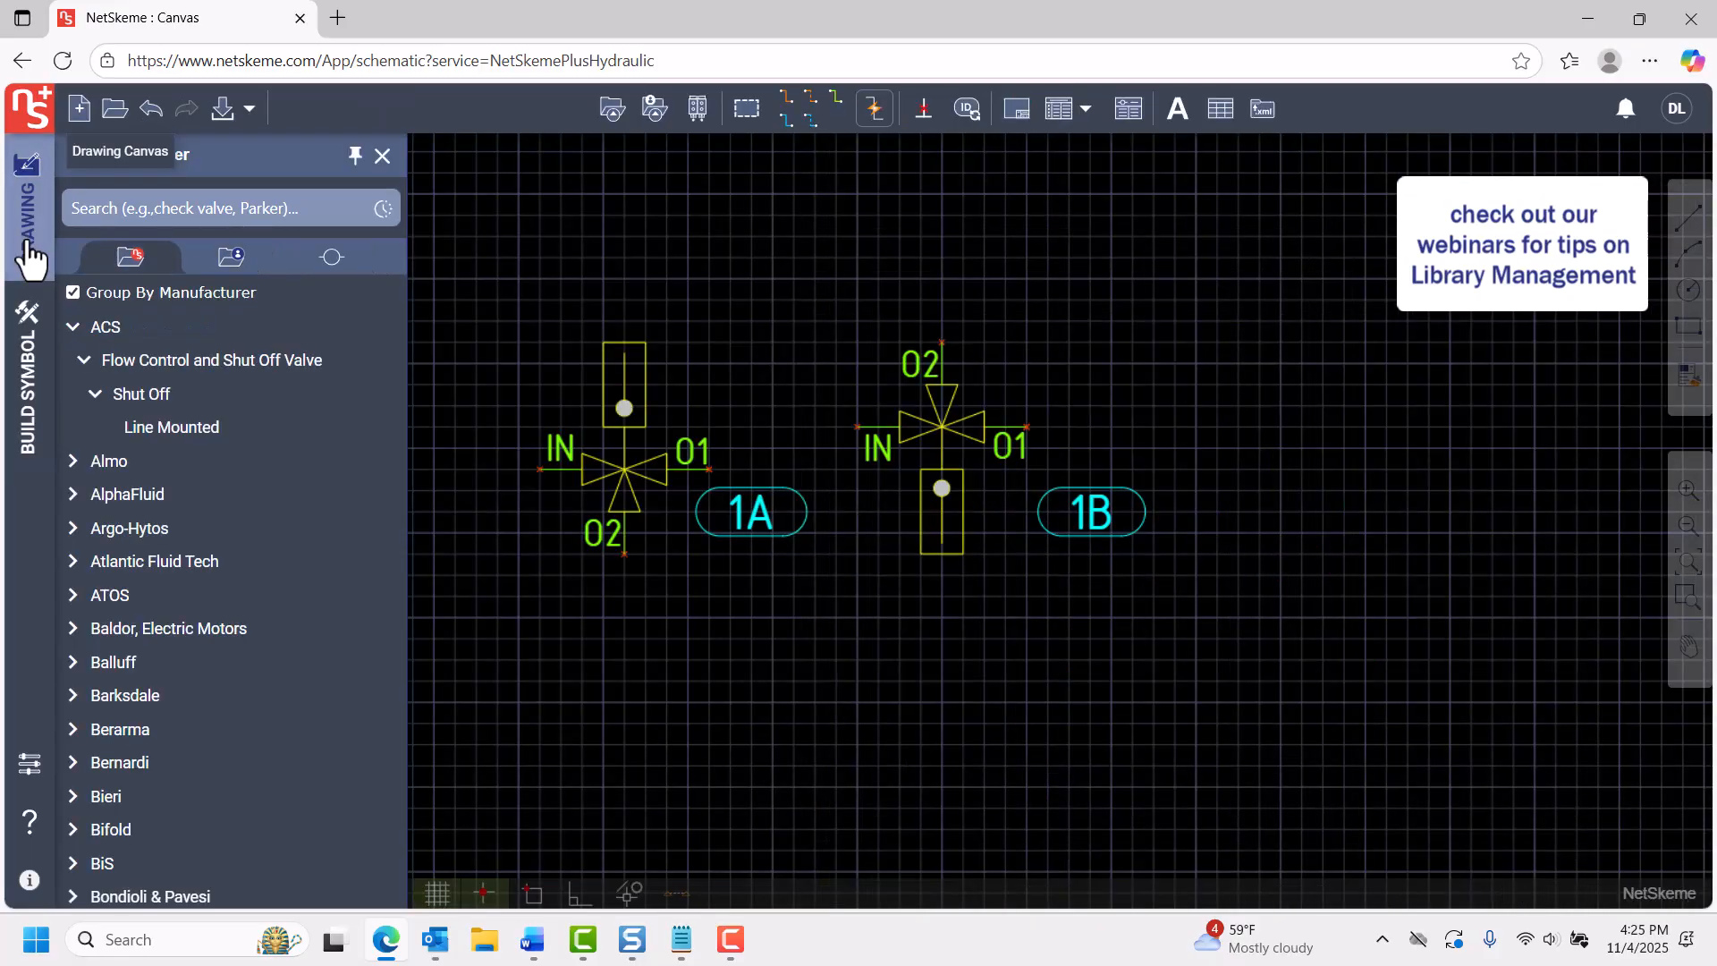
pyautogui.click(231, 259)
pyautogui.click(268, 324)
pyautogui.scroll(-1, 630, 854)
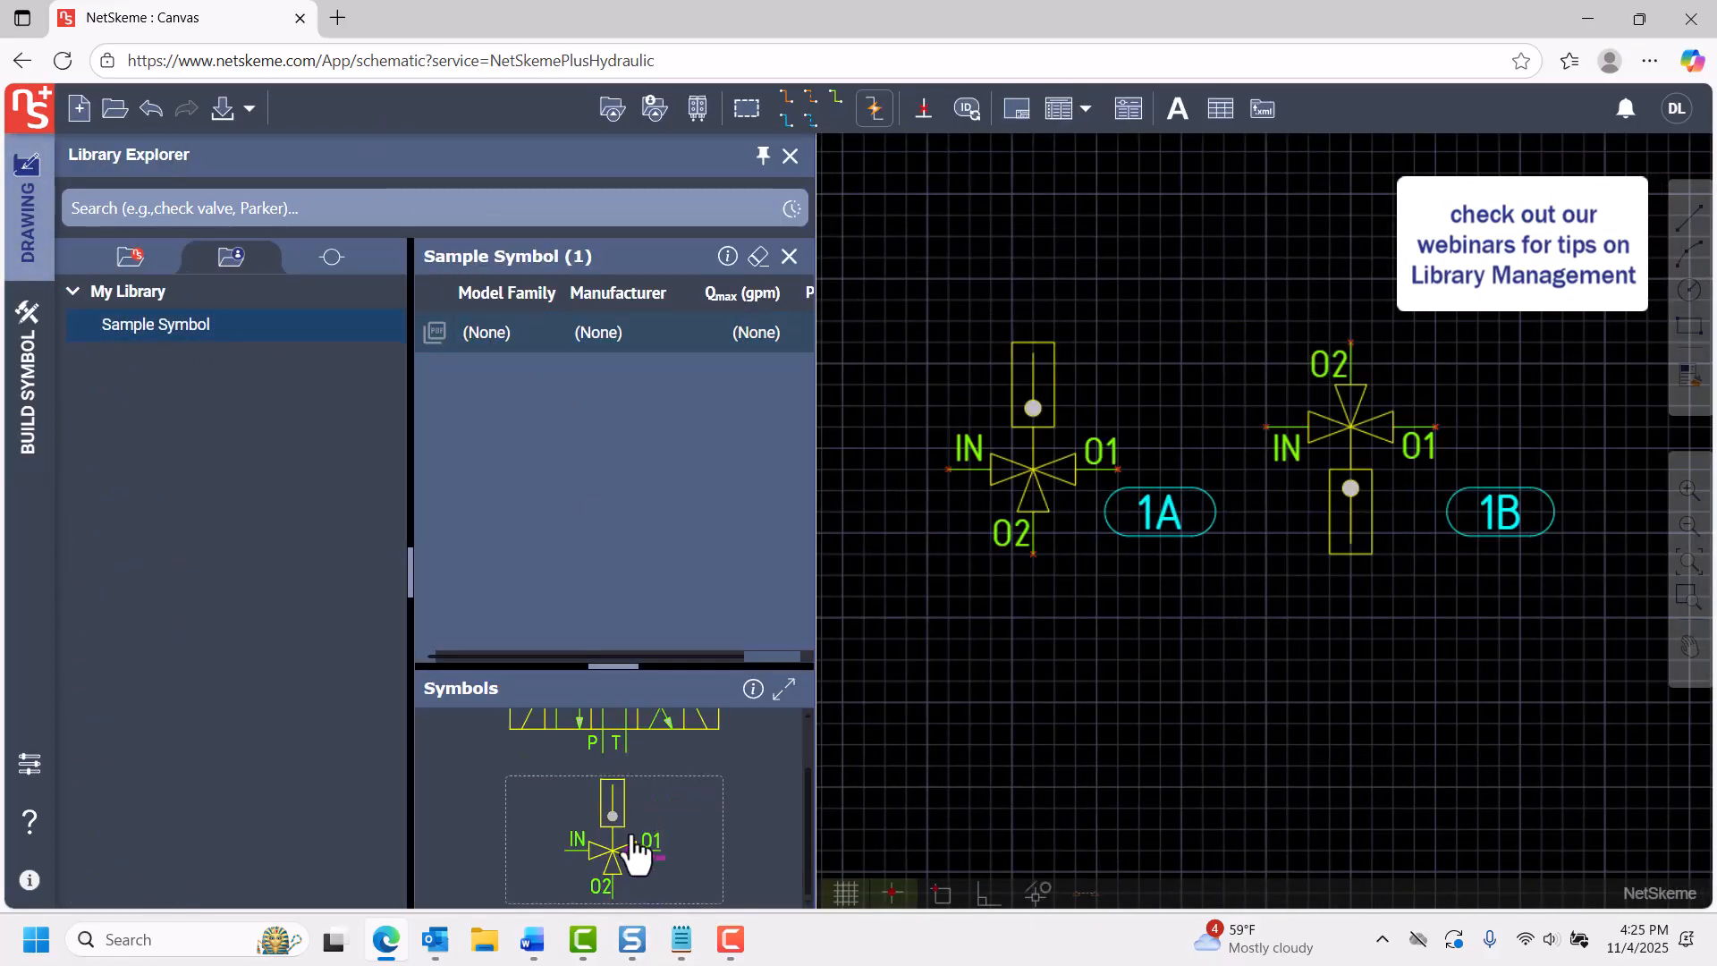
pyautogui.moveTo(633, 850); pyautogui.dragTo(1091, 722)
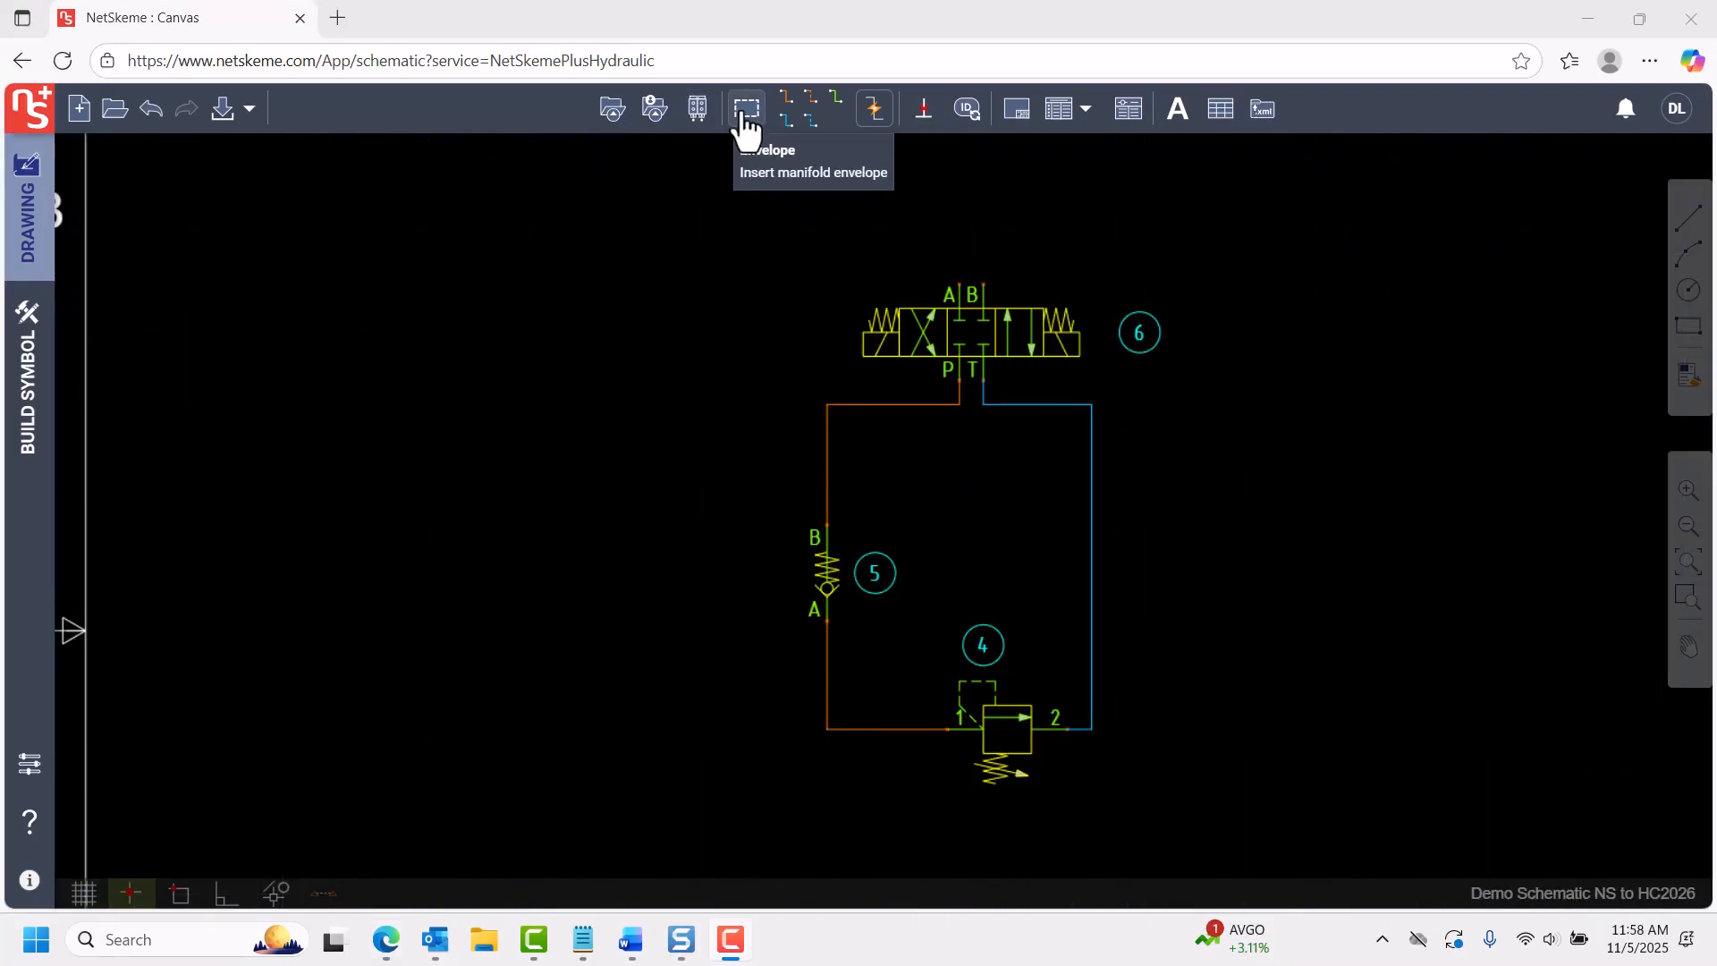
# Draw a rectangular envelope around components 4, 5 and 6 and their connecting lines.
pyautogui.click(747, 109)
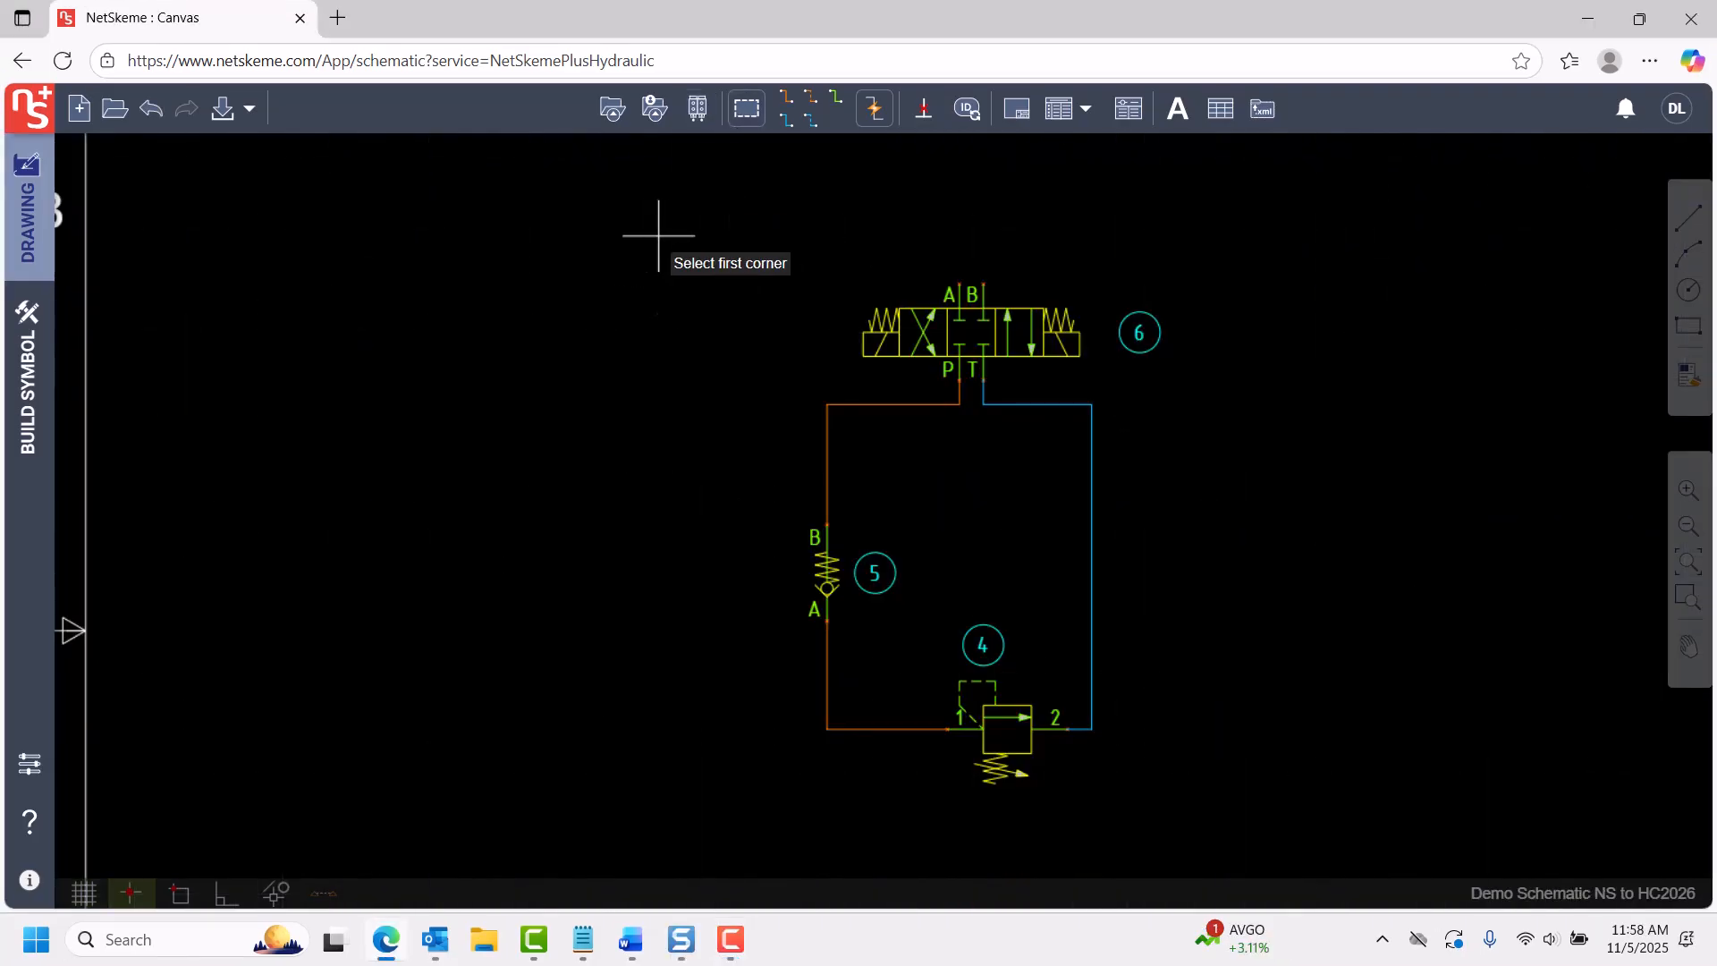
pyautogui.click(659, 238)
pyautogui.click(1321, 838)
pyautogui.scroll(-3, 1252, 671)
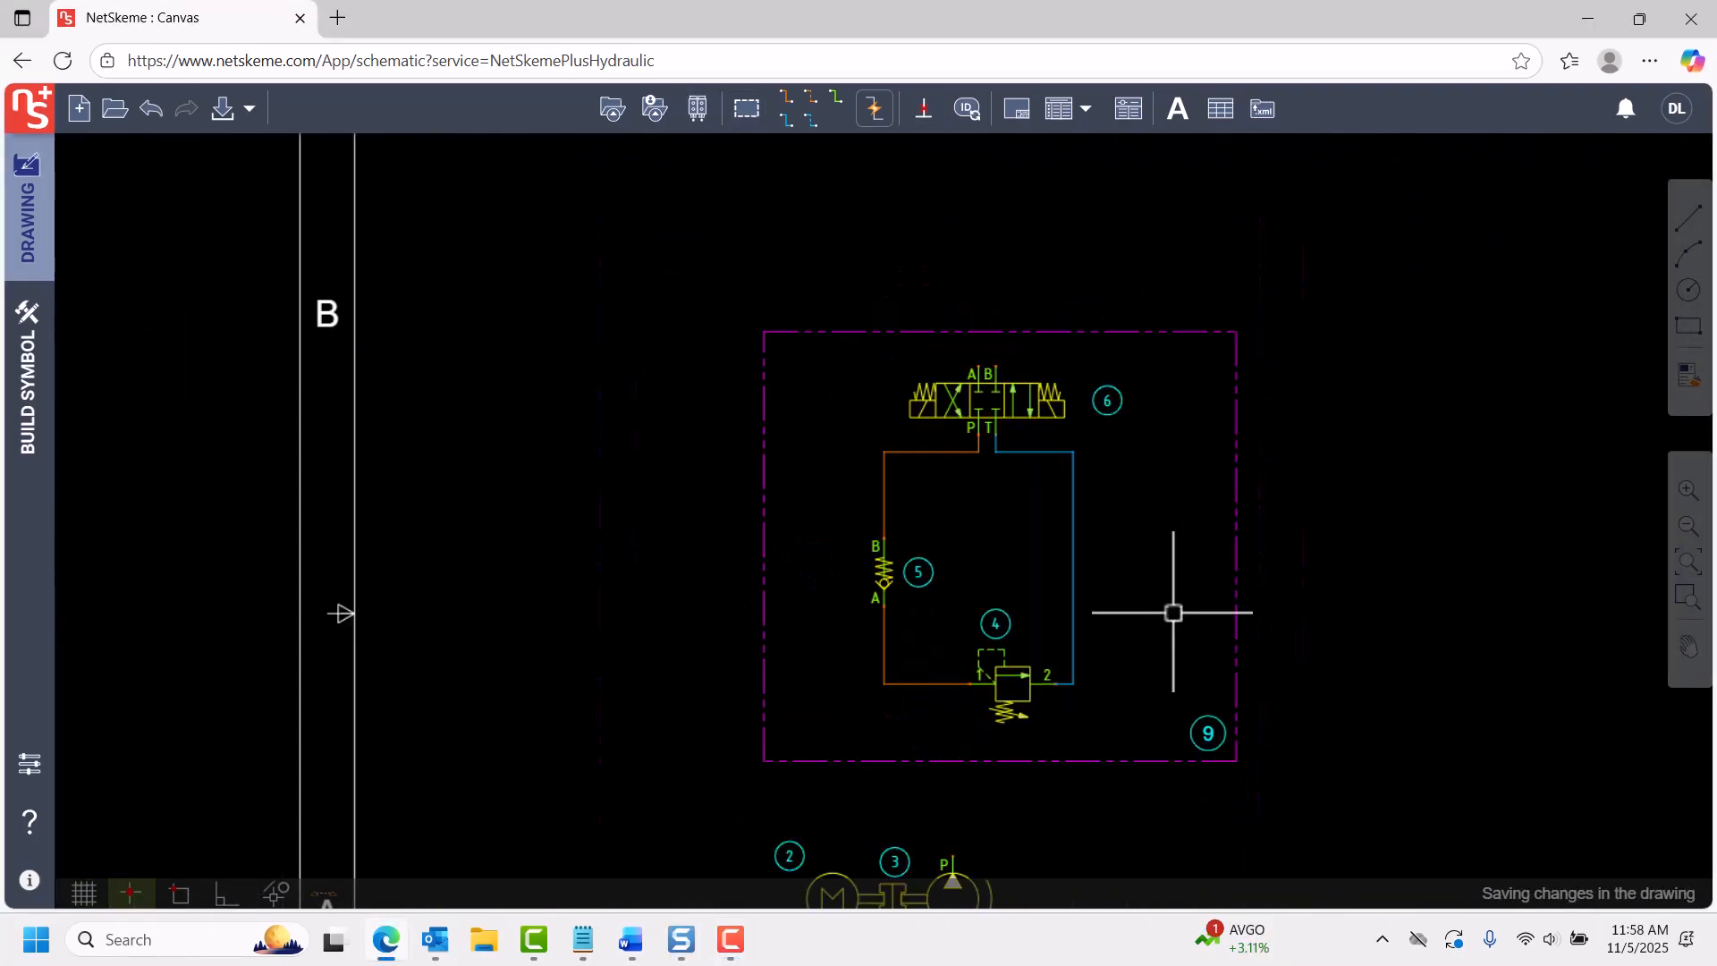
# Insert two round #4 SAE O-ring ports named C1 and C2 on the envelope's upper edge above valve 6.
pyautogui.click(612, 109)
pyautogui.click(332, 258)
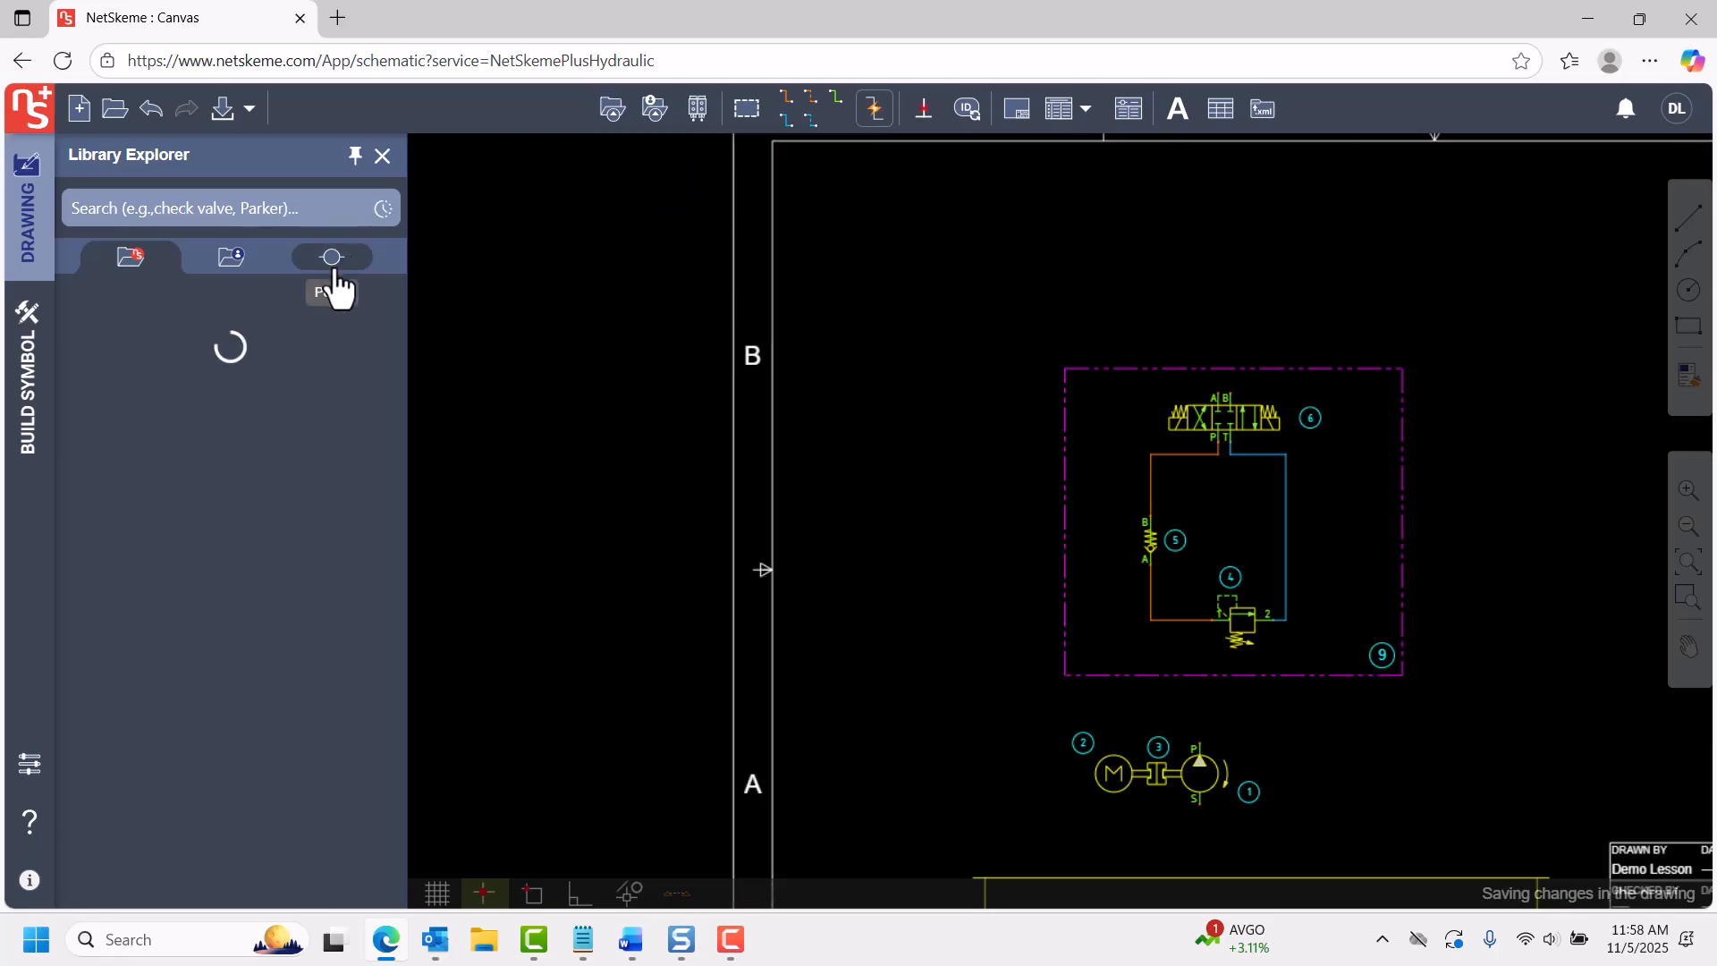
pyautogui.click(140, 456)
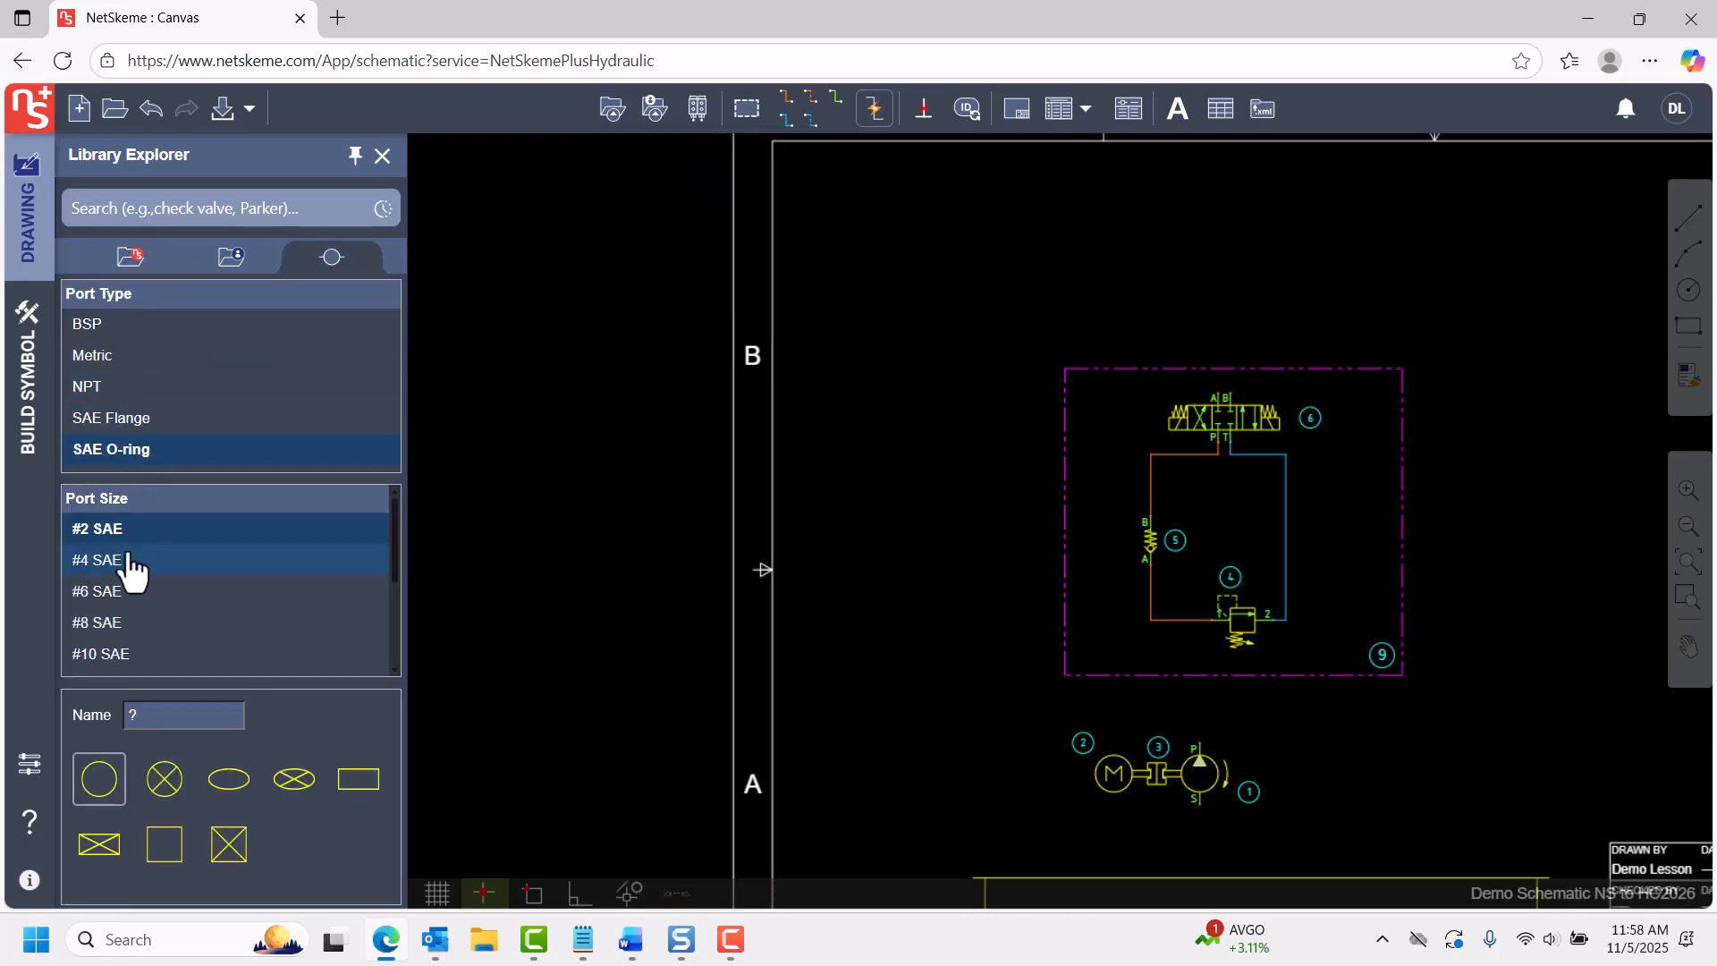
pyautogui.click(134, 561)
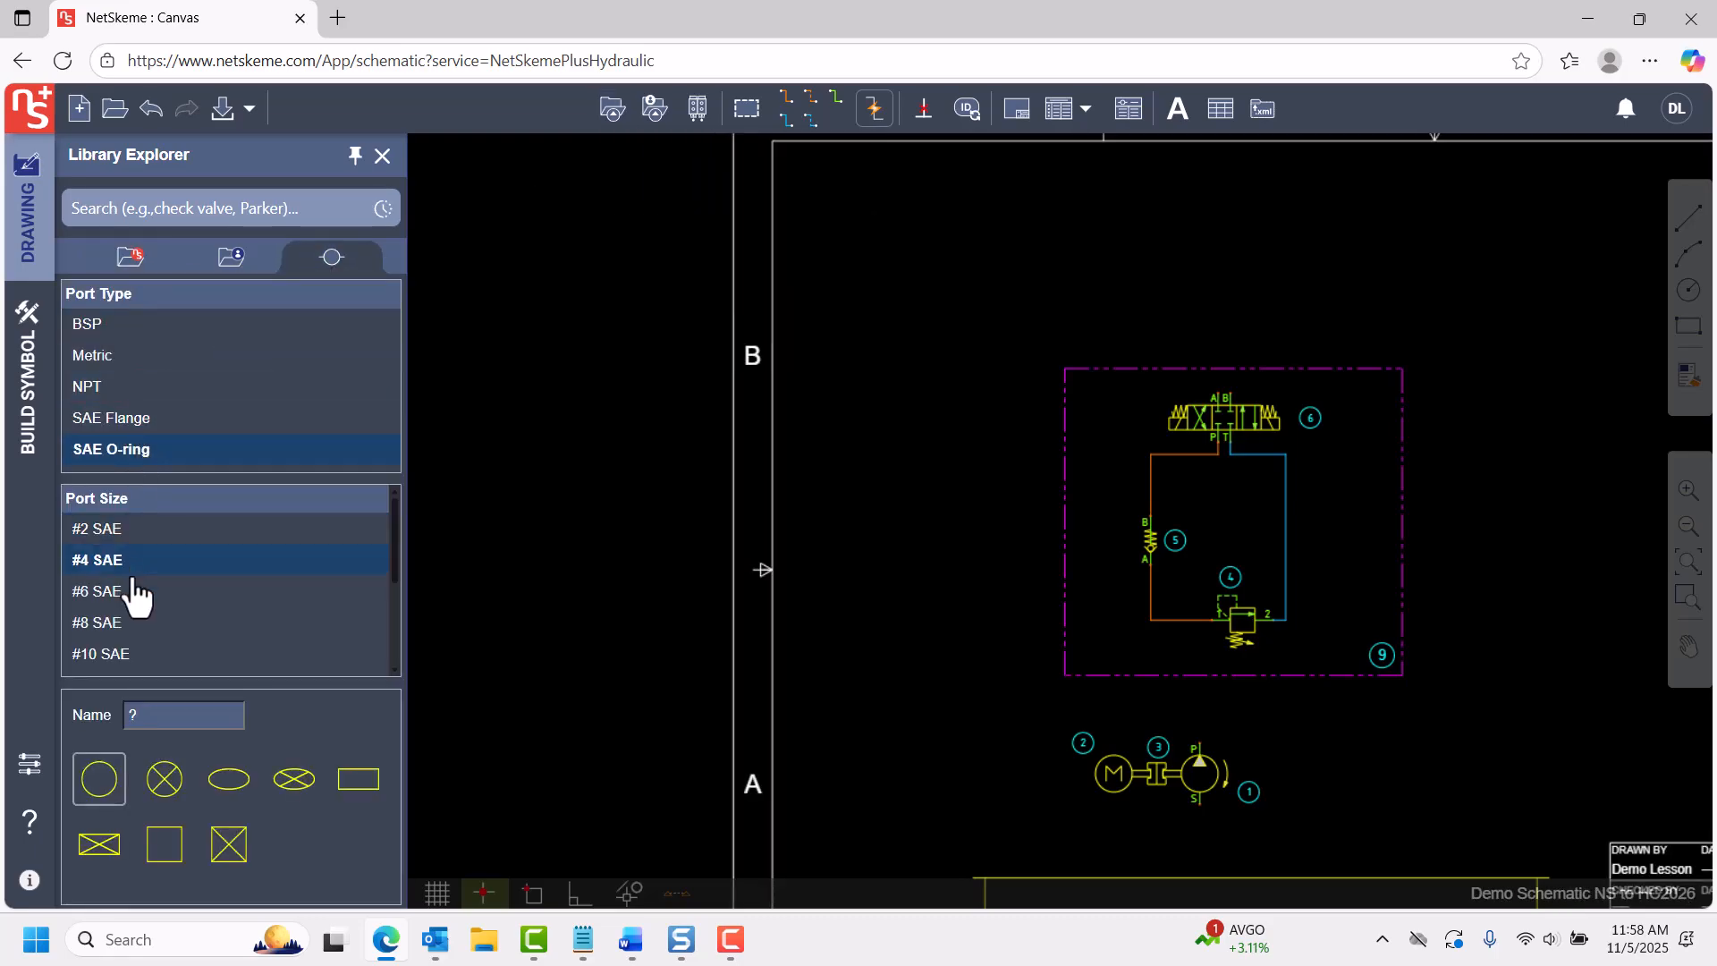
pyautogui.click(100, 787)
pyautogui.click(1187, 368)
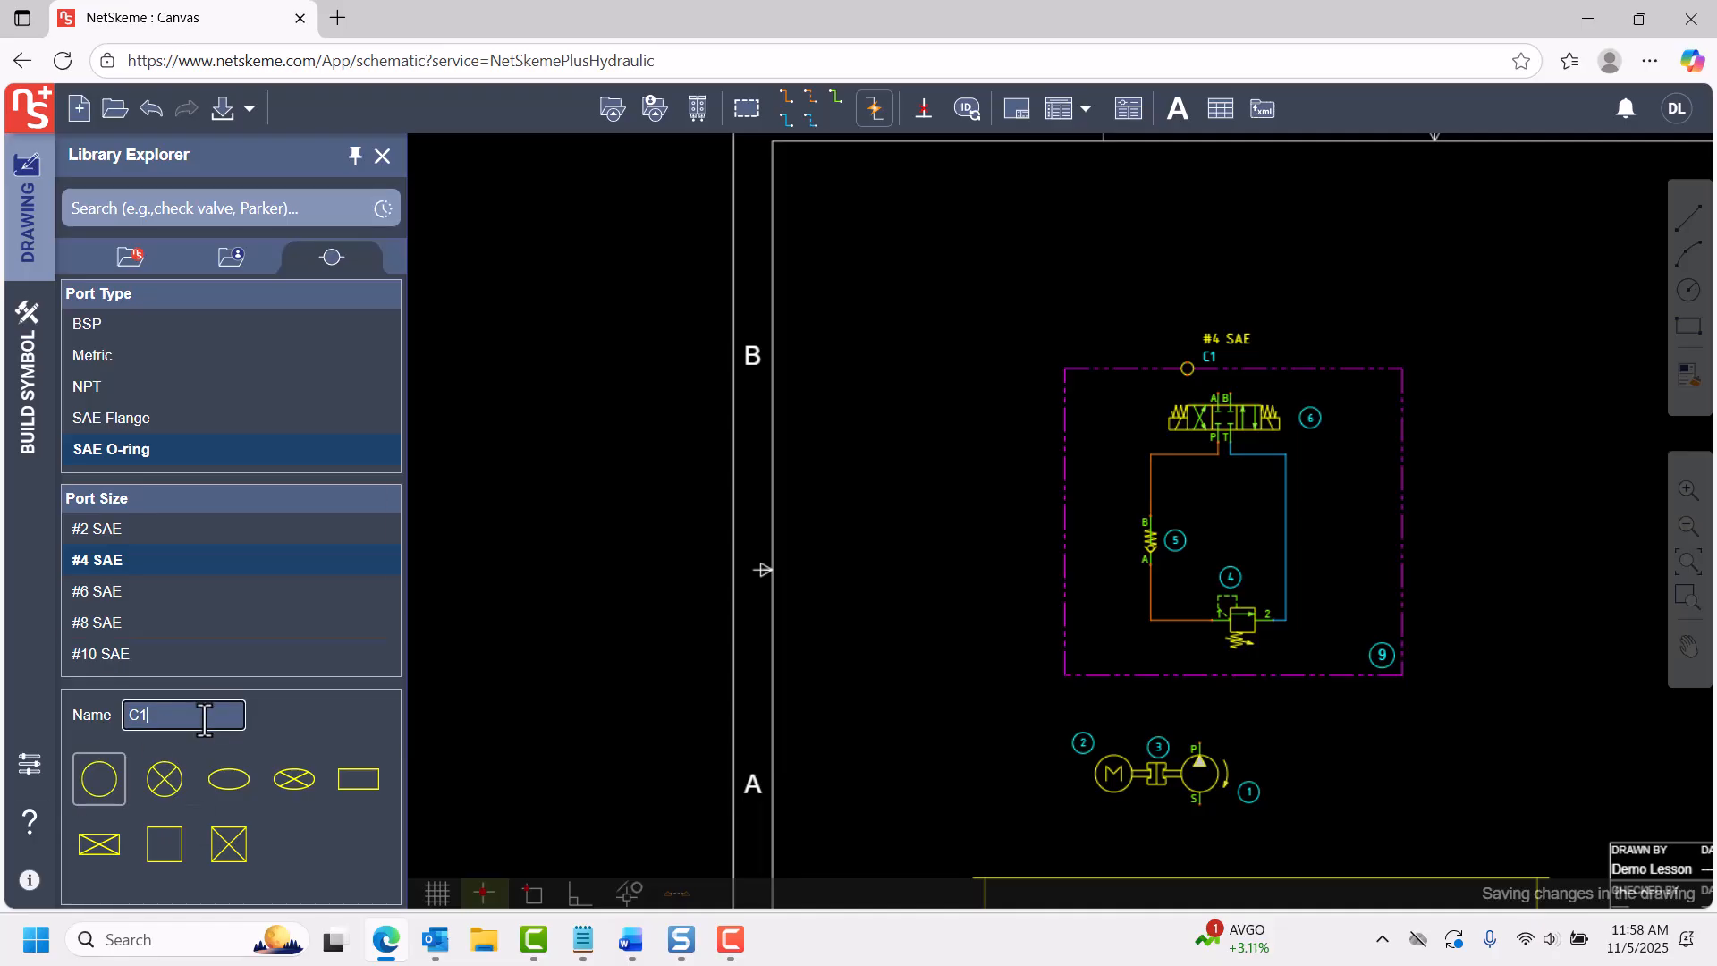
pyautogui.click(99, 778)
pyautogui.click(1255, 369)
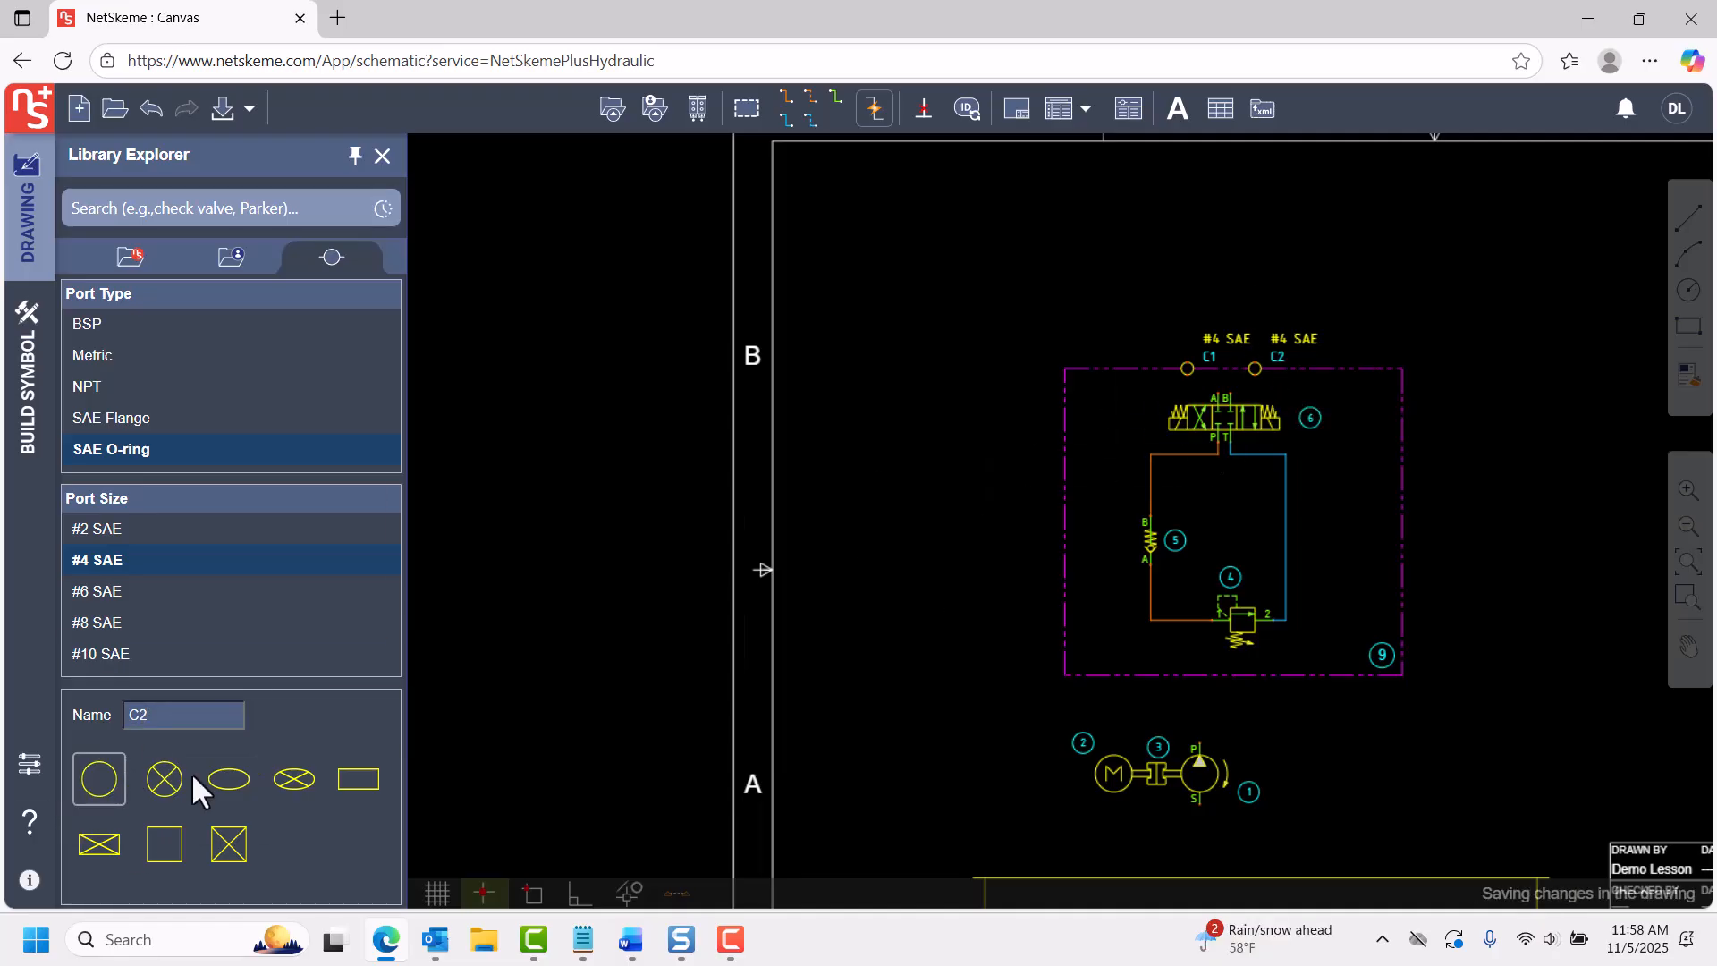
# Place a #4 SAE O-ring port P and a #8 SAE O-ring port T on the envelope's lower edge.
pyautogui.click(1206, 676)
pyautogui.click(99, 623)
pyautogui.click(99, 779)
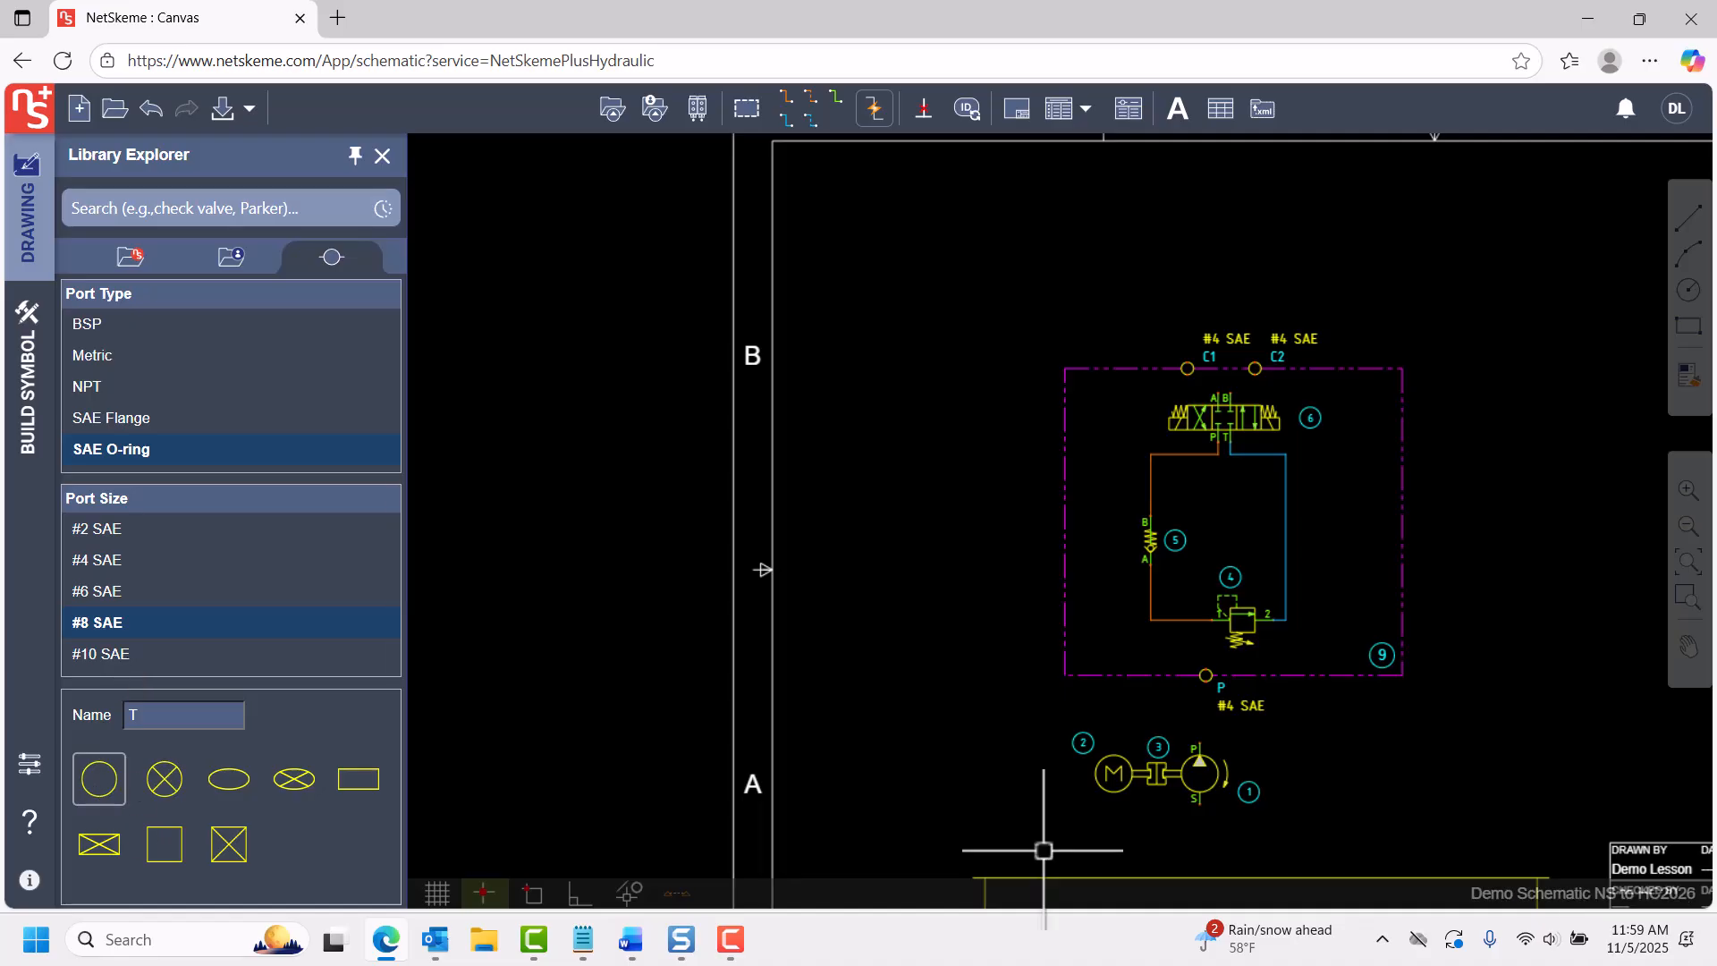
pyautogui.click(1285, 675)
# Draw a blue return line from port T up to the existing return line at port 2 of relief valve 4.
pyautogui.scroll(2, 1360, 659)
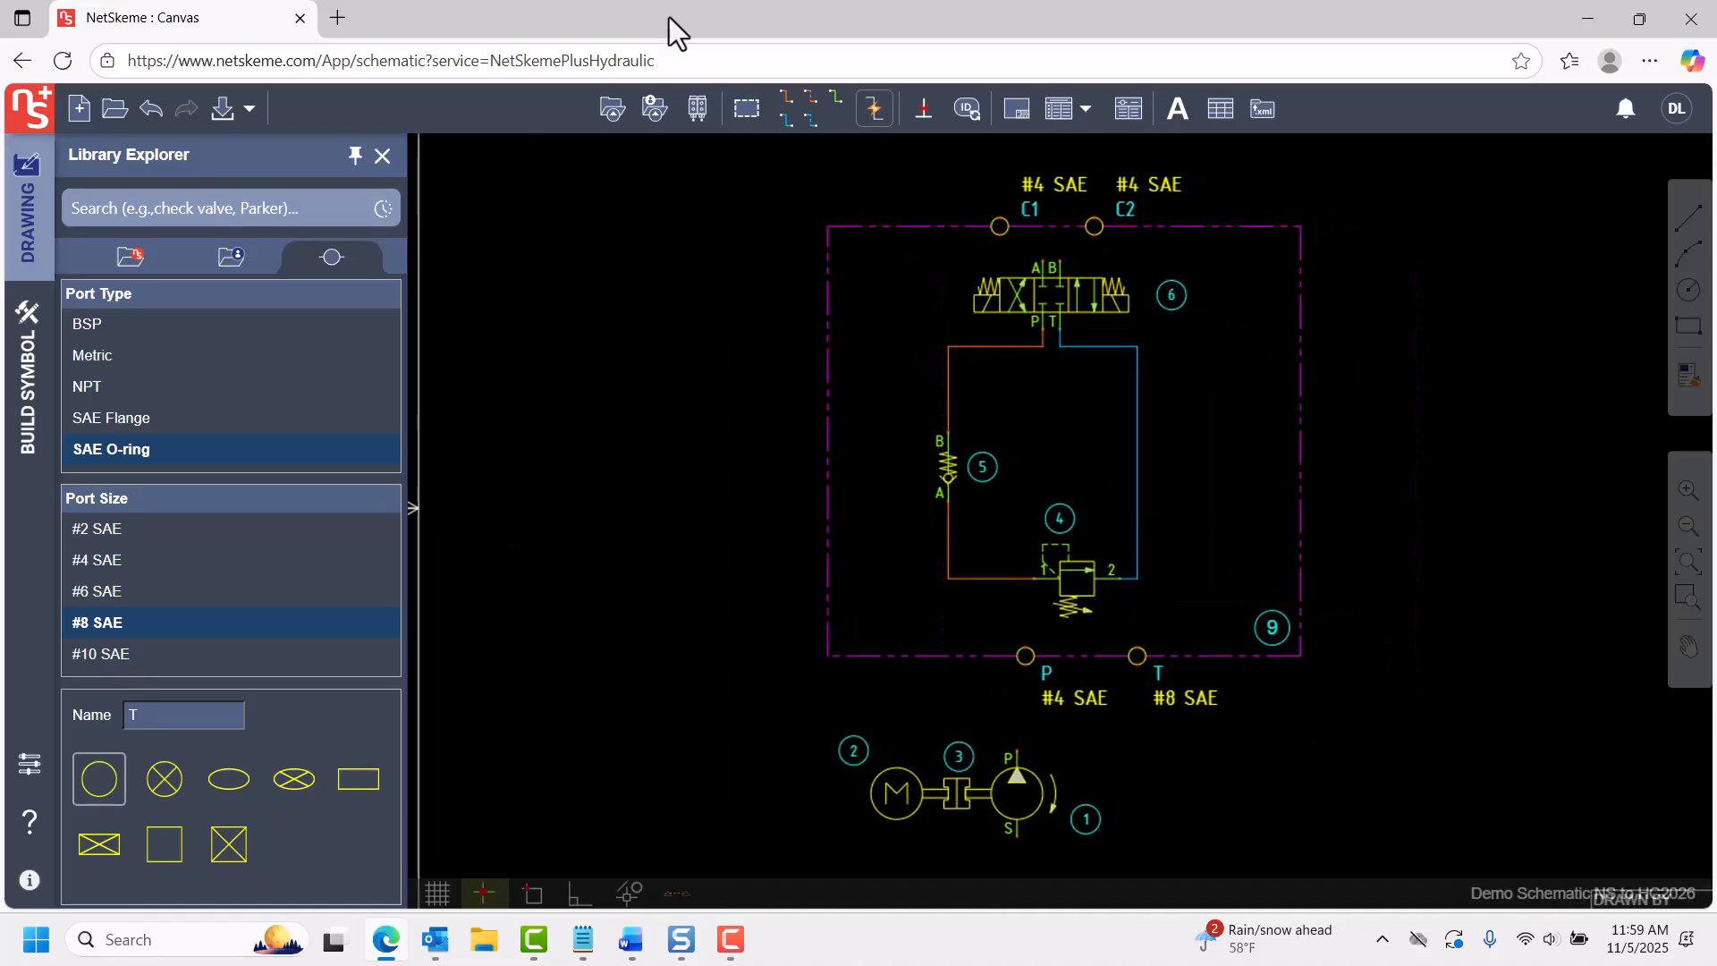
pyautogui.click(787, 119)
pyautogui.click(1136, 641)
pyautogui.click(1139, 575)
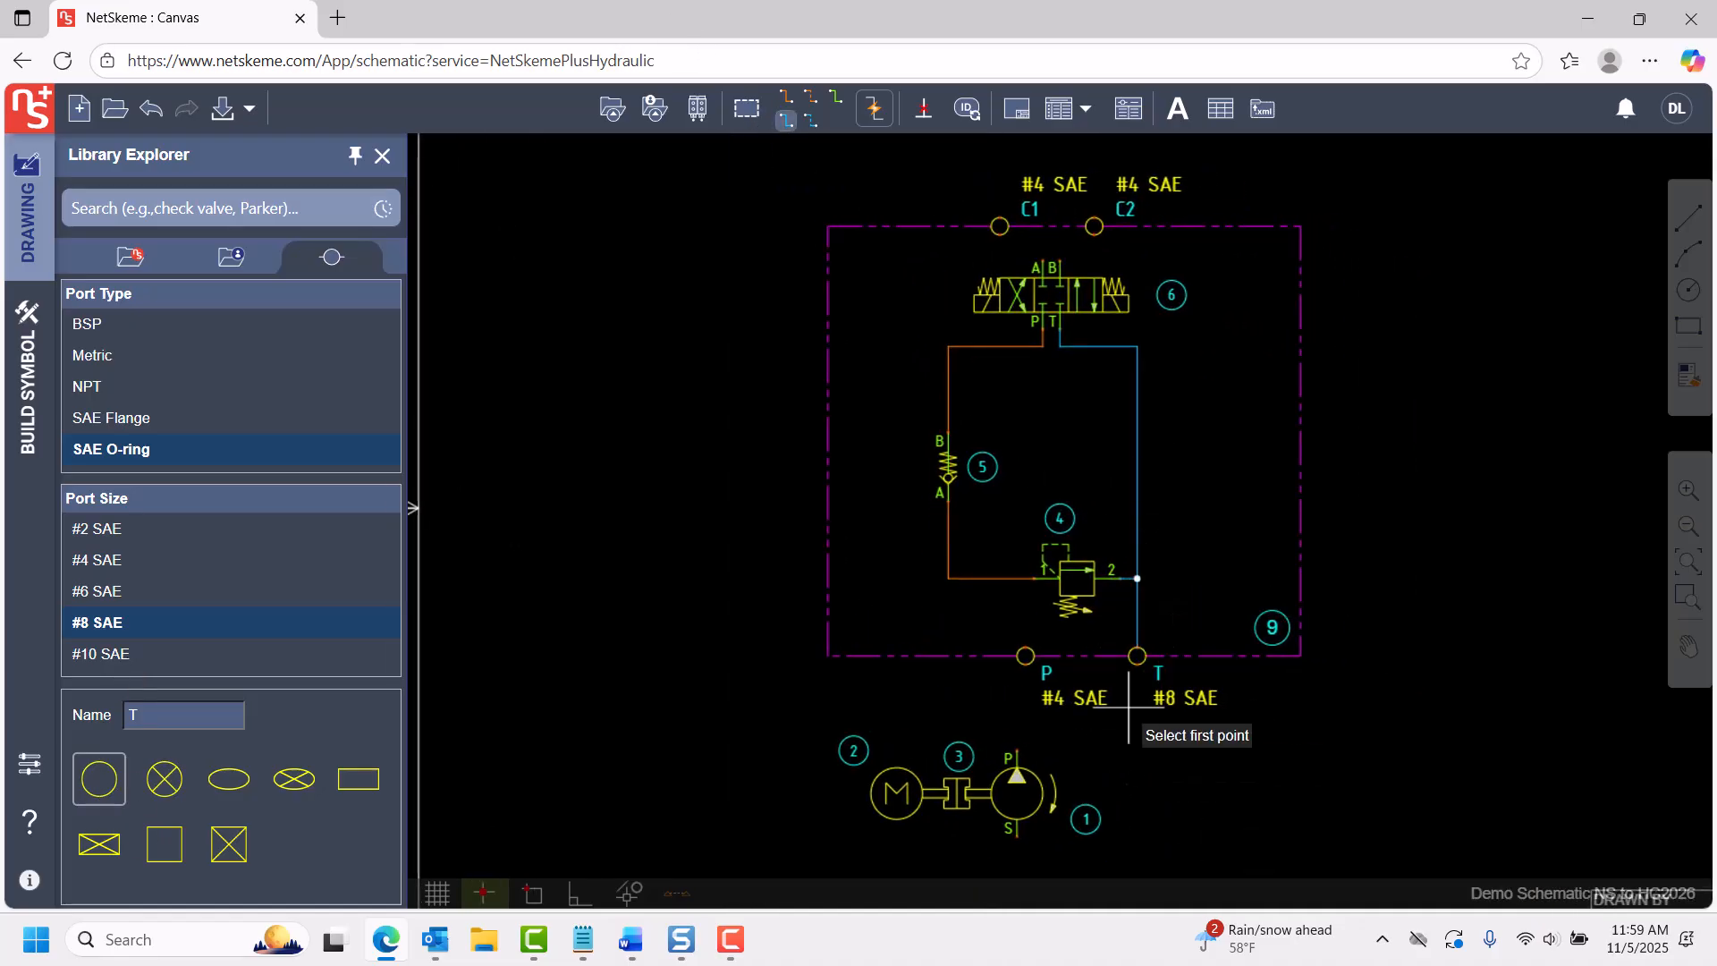
# Draw blue lines from port T and from pump port S down into the reservoir.
pyautogui.click(1136, 663)
pyautogui.moveTo(1167, 812)
pyautogui.mouseDown(button='middle')
pyautogui.moveTo(1116, 571)
pyautogui.moveTo(1157, 771)
pyautogui.mouseUp(button='middle')
pyautogui.click(1094, 732)
pyautogui.click(966, 595)
pyautogui.click(973, 740)
# Draw orange pressure lines from pump port P through envelope port P to relief valve 4's inlet line, and align port P with the pump.
pyautogui.click(958, 690)
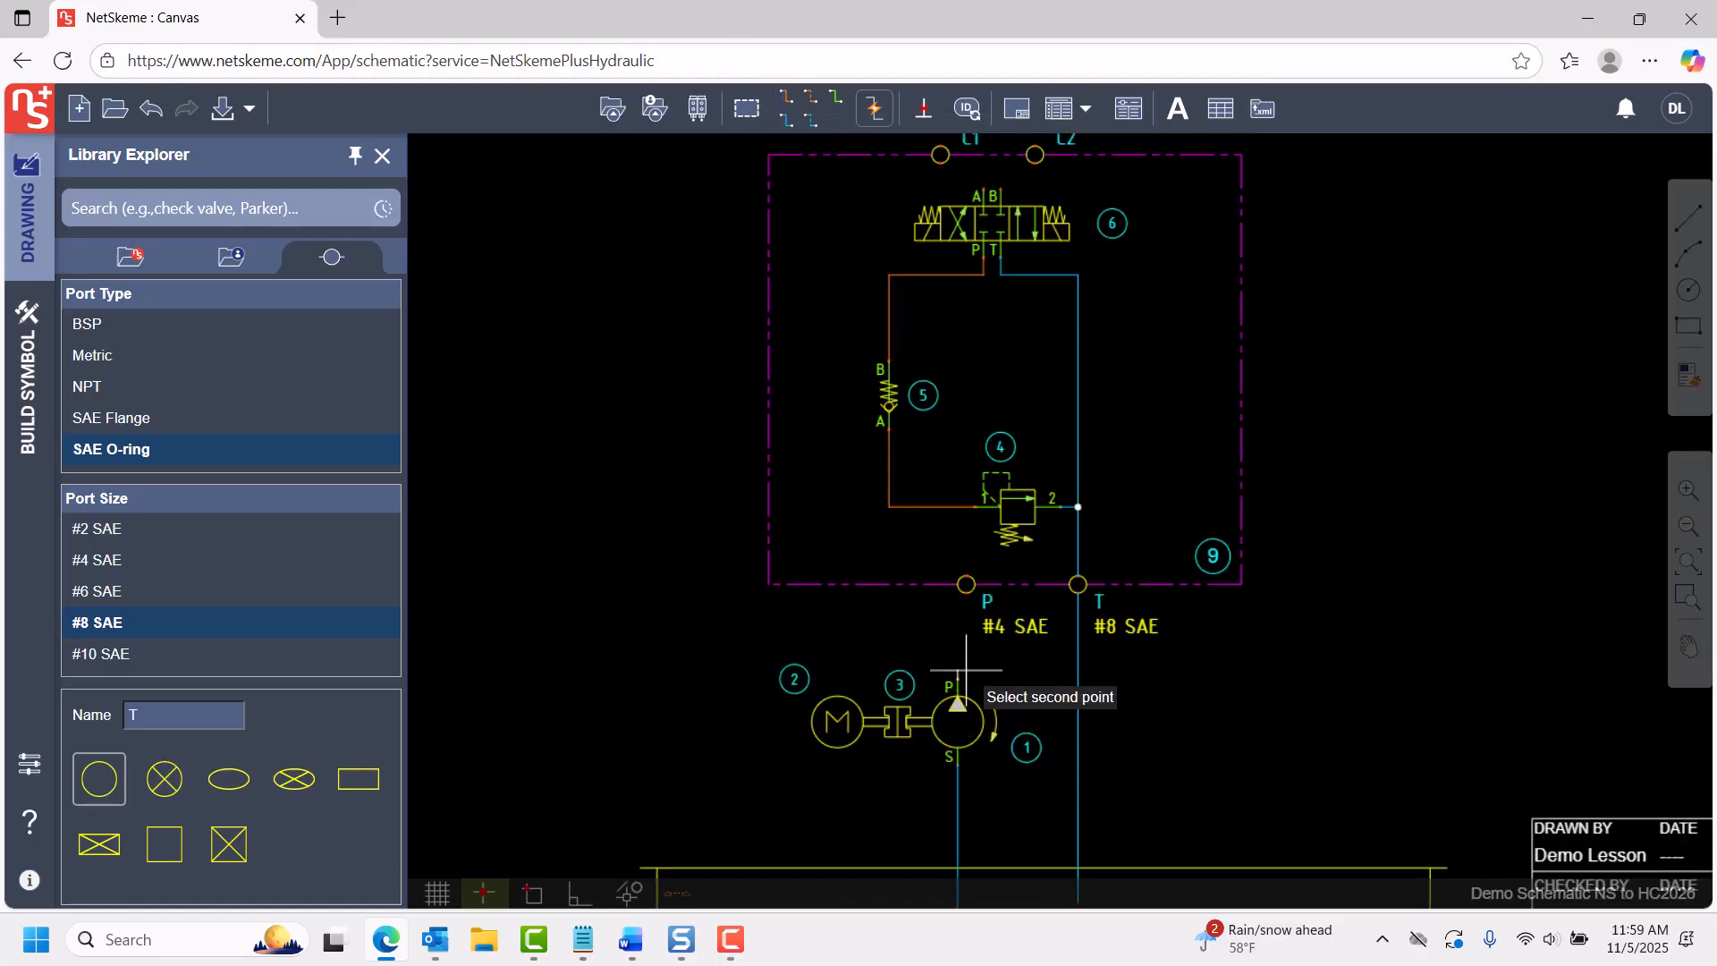
pyautogui.click(966, 580)
pyautogui.click(966, 576)
pyautogui.click(966, 511)
pyautogui.press('Escape')
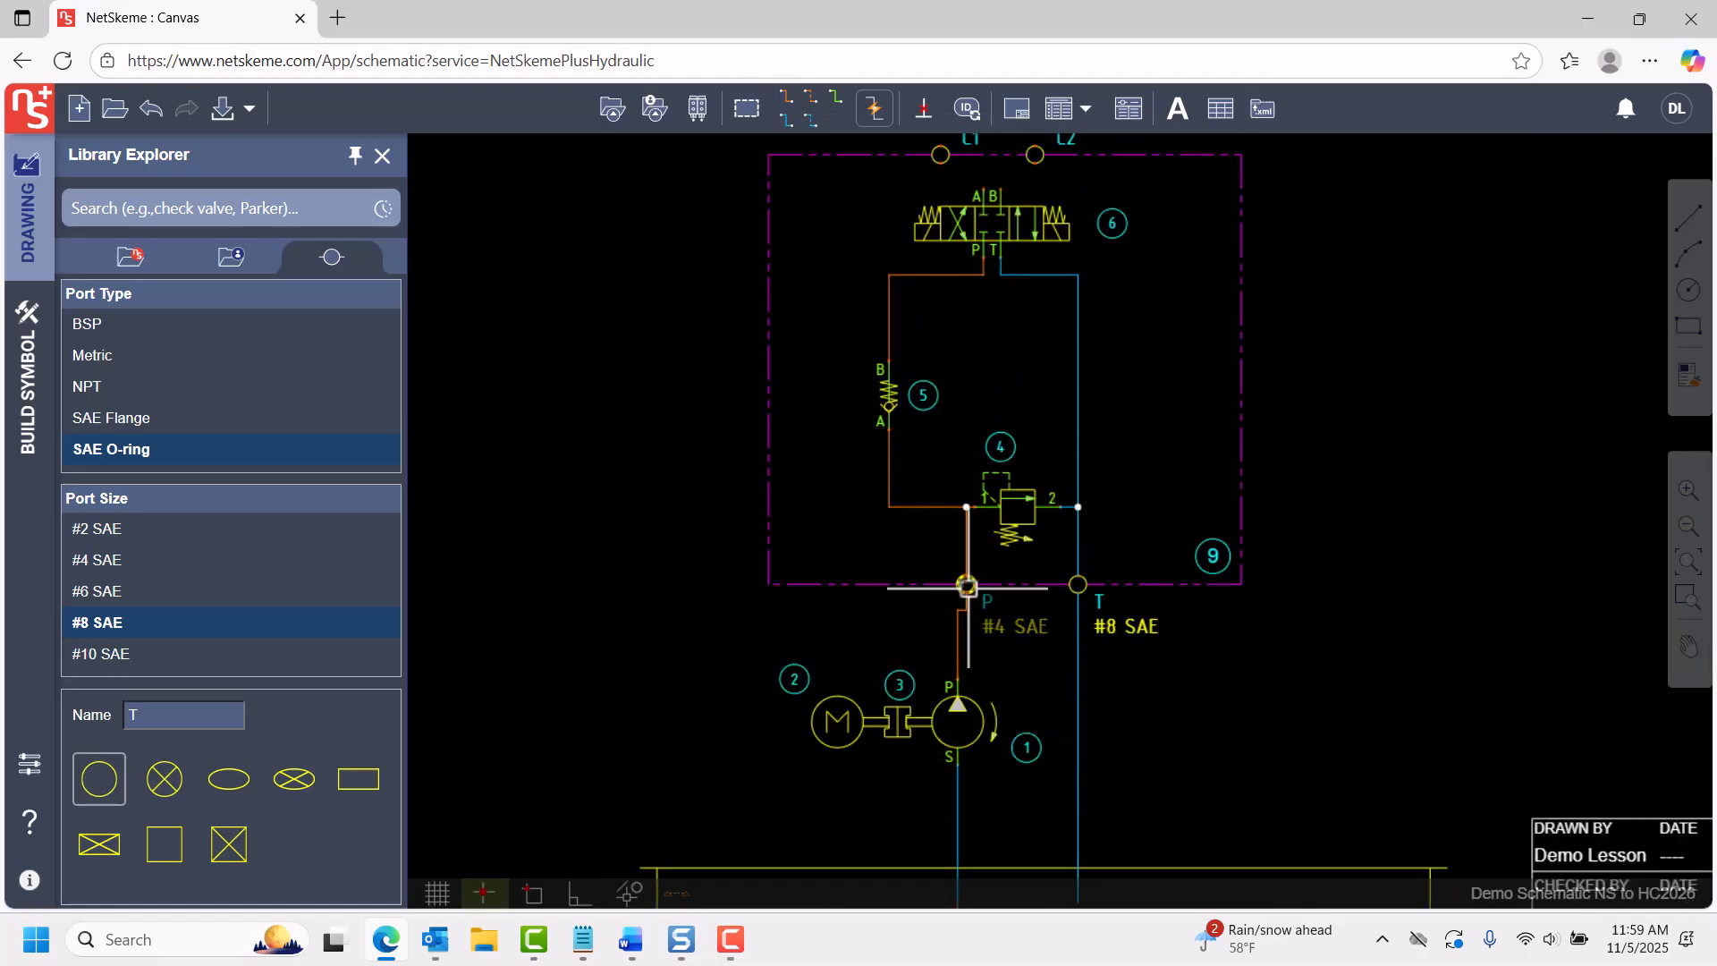
pyautogui.moveTo(967, 591); pyautogui.dragTo(968, 591)
# Draw green working lines connecting port C1 to valve 6's port A and valve 6's port B to port C2.
pyautogui.moveTo(1121, 303); pyautogui.dragTo(1103, 468, button='middle')
pyautogui.click(836, 99)
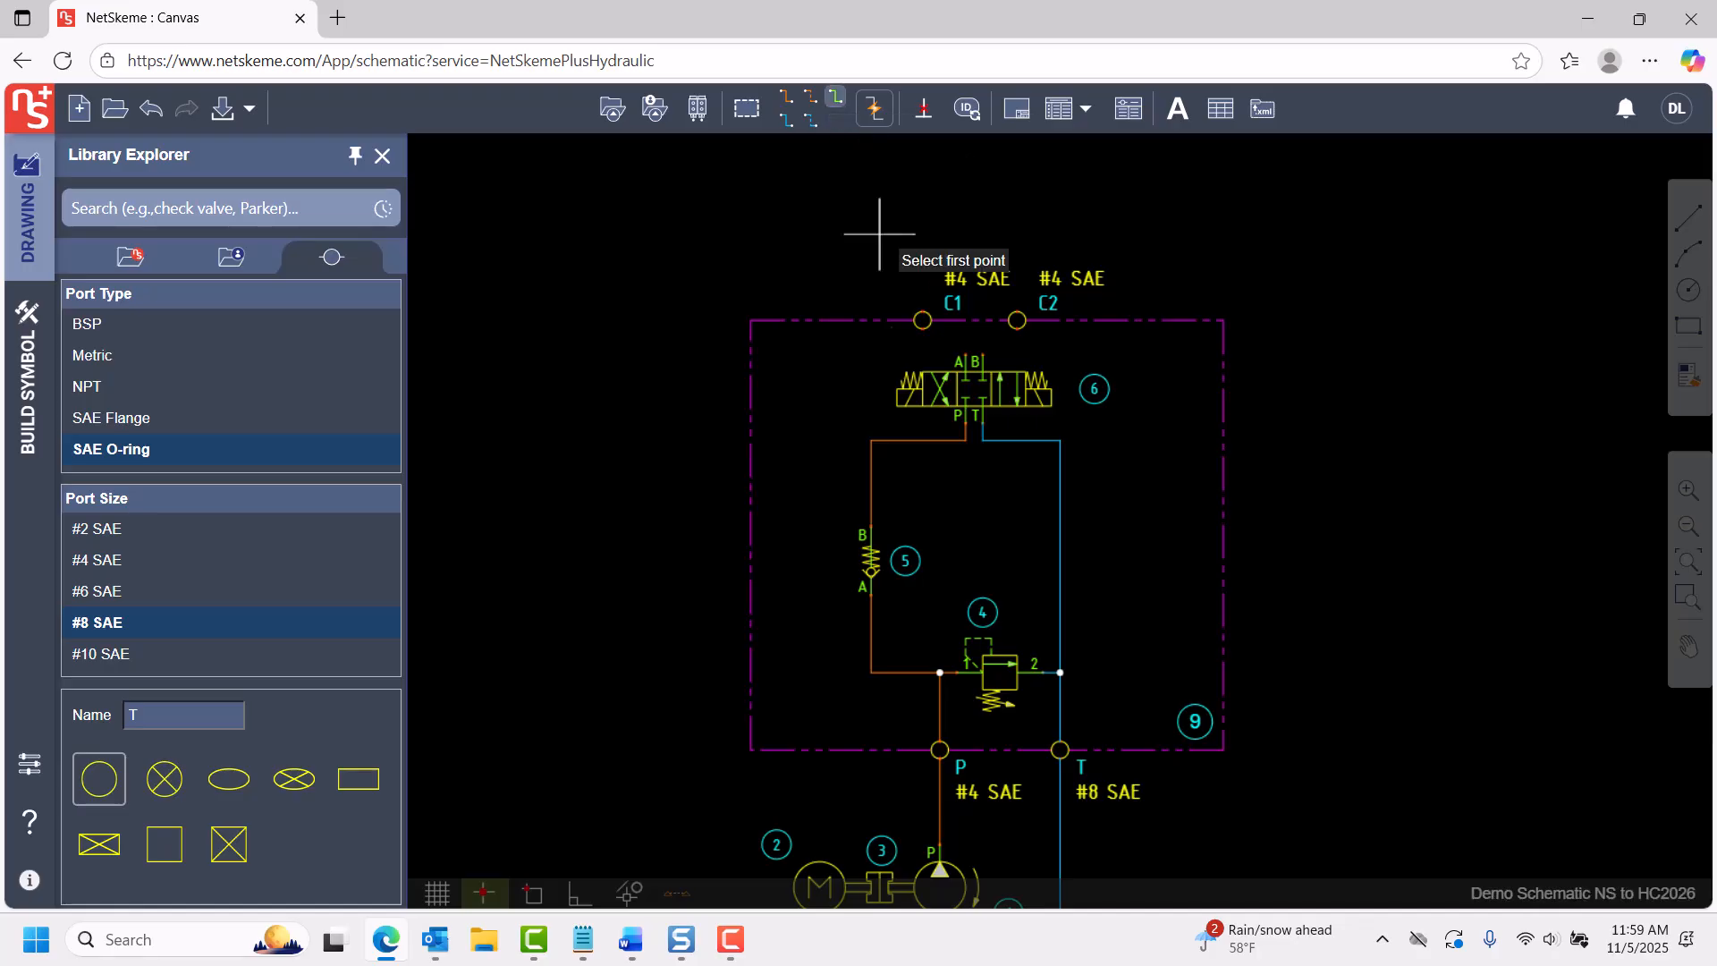
pyautogui.click(922, 328)
pyautogui.click(966, 355)
pyautogui.click(983, 354)
pyautogui.click(1017, 330)
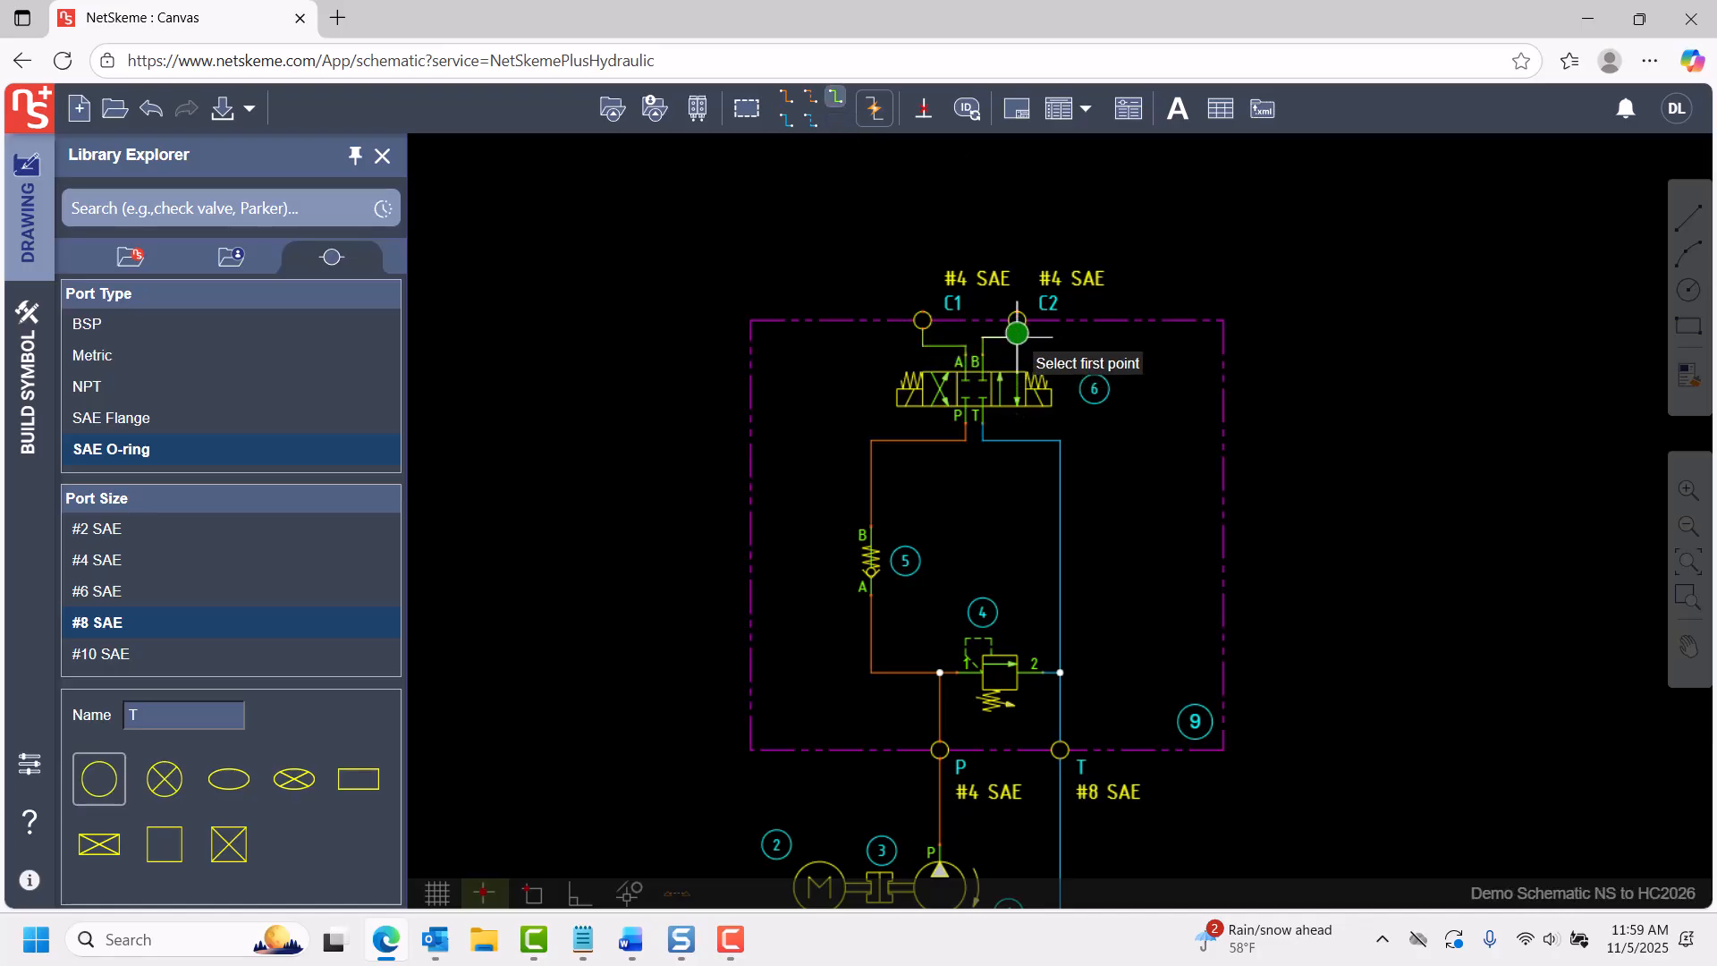
# Insert a parts list in the upper-right corner of the drawing frame.
pyautogui.scroll(-3, 1155, 569)
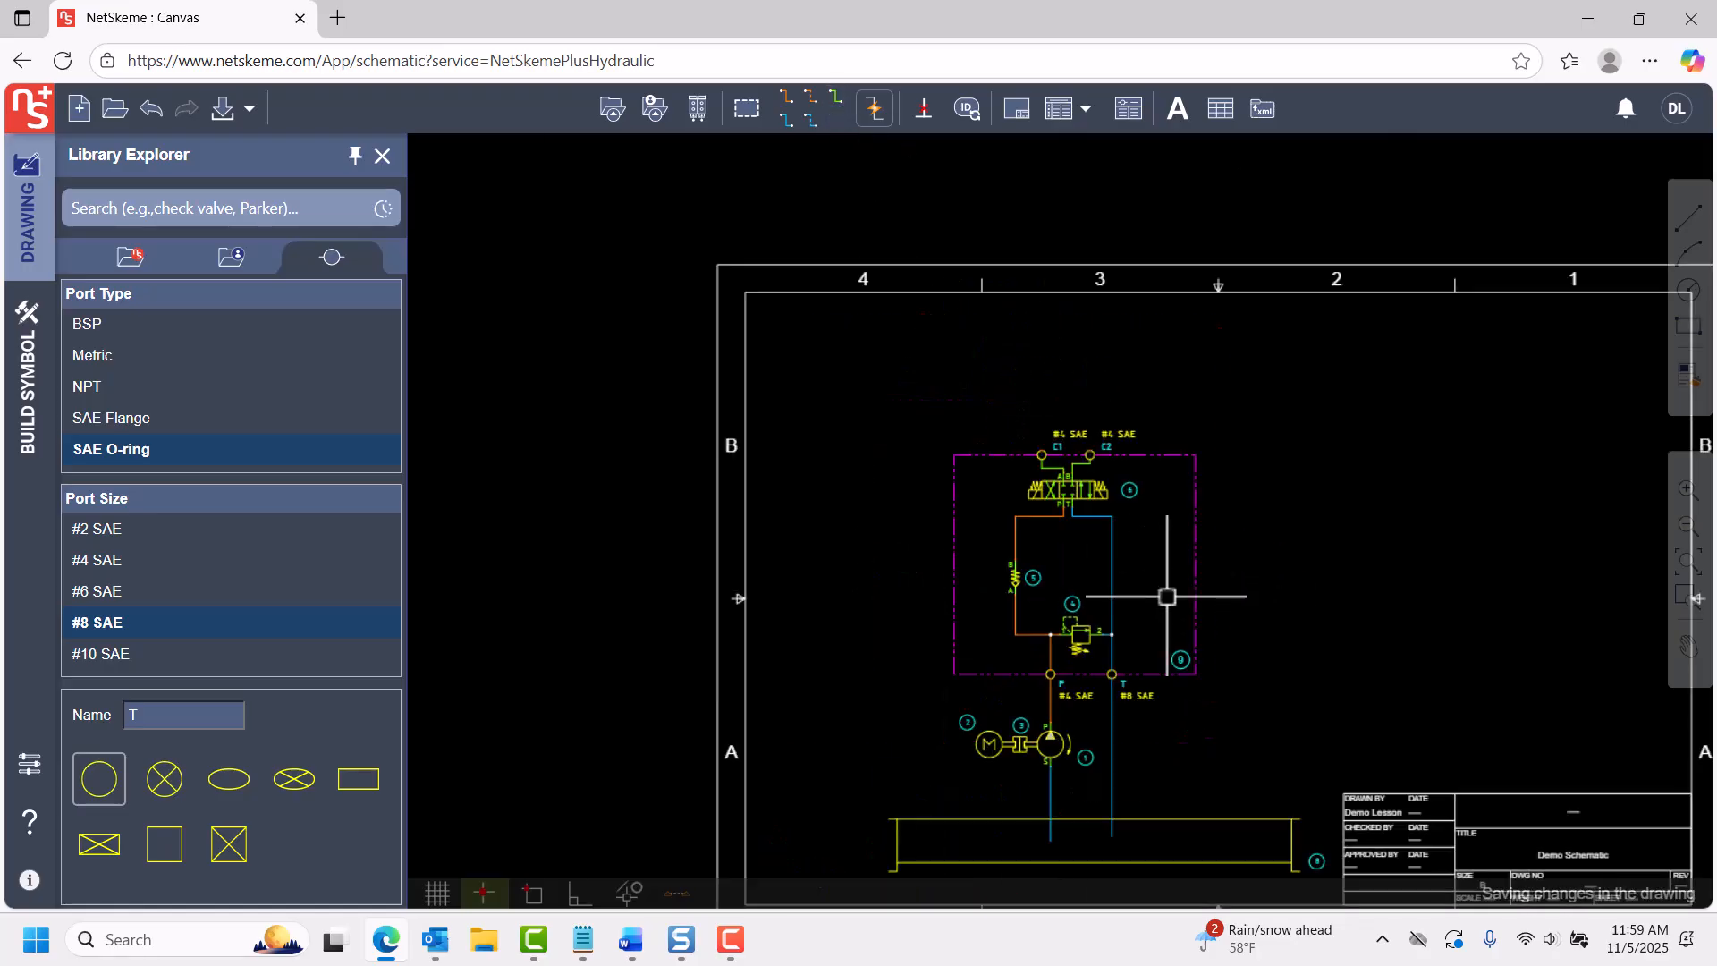
pyautogui.click(1058, 112)
pyautogui.scroll(3, 1371, 336)
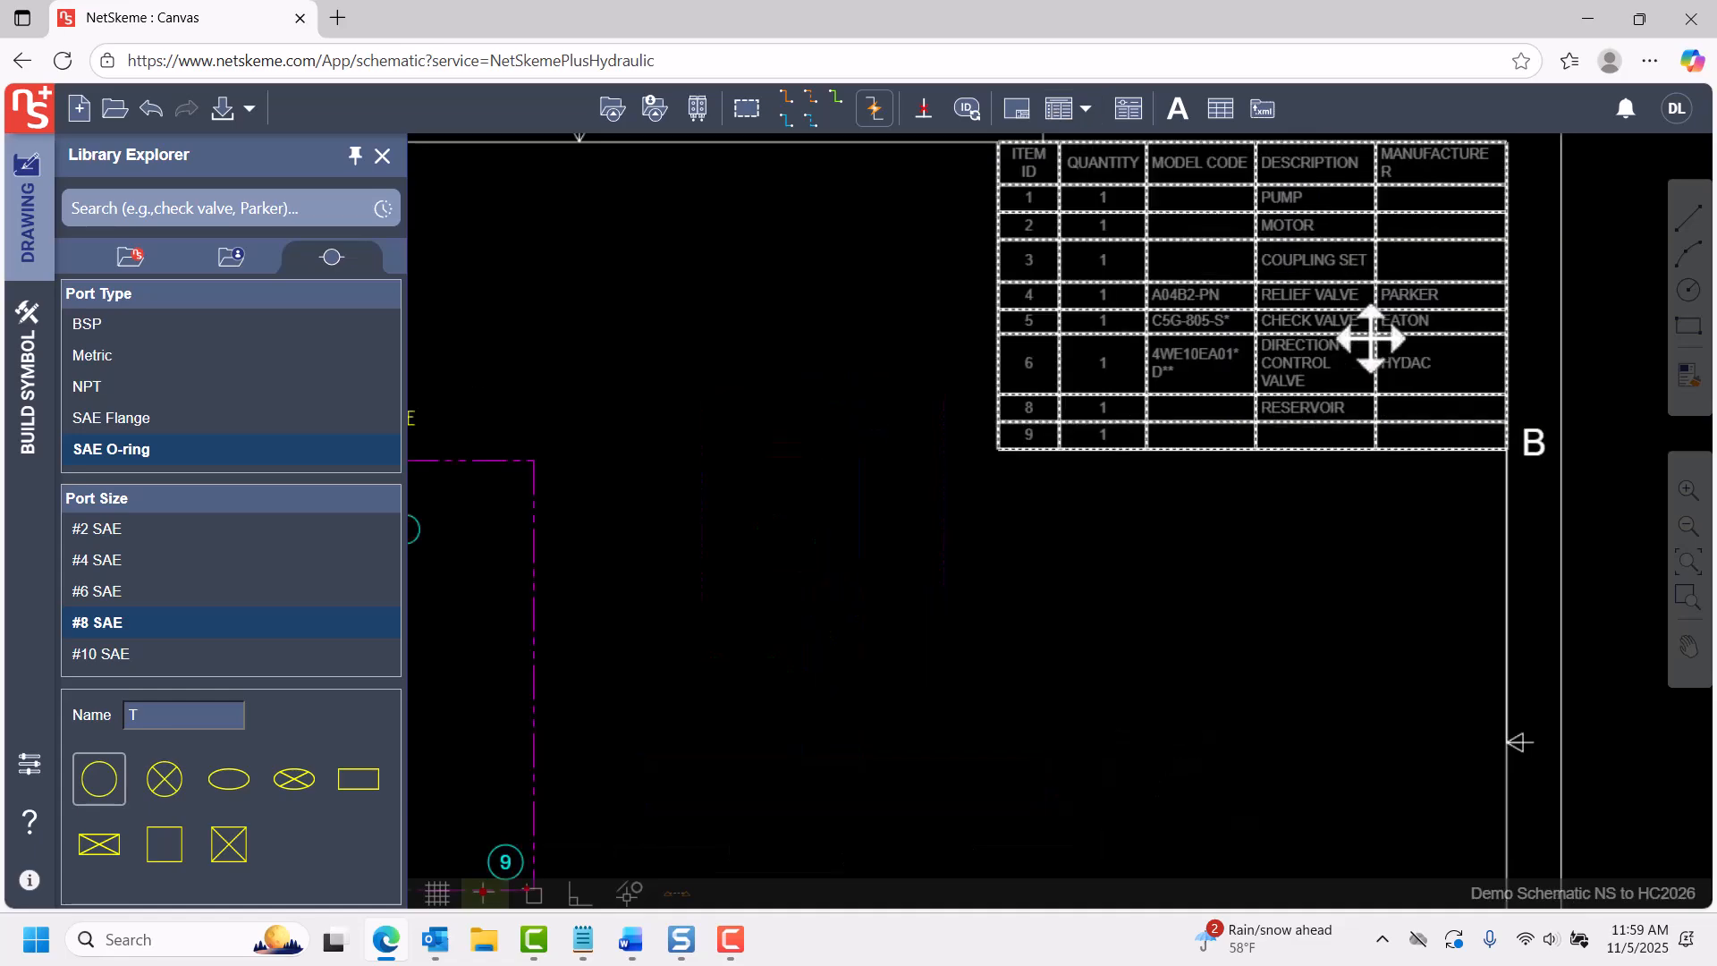
# Set the description of envelope 9 to VEST MANIFOLD in its model data and save it.
pyautogui.moveTo(1018, 721); pyautogui.dragTo(1310, 537, button='middle')
pyautogui.rightClick(856, 582)
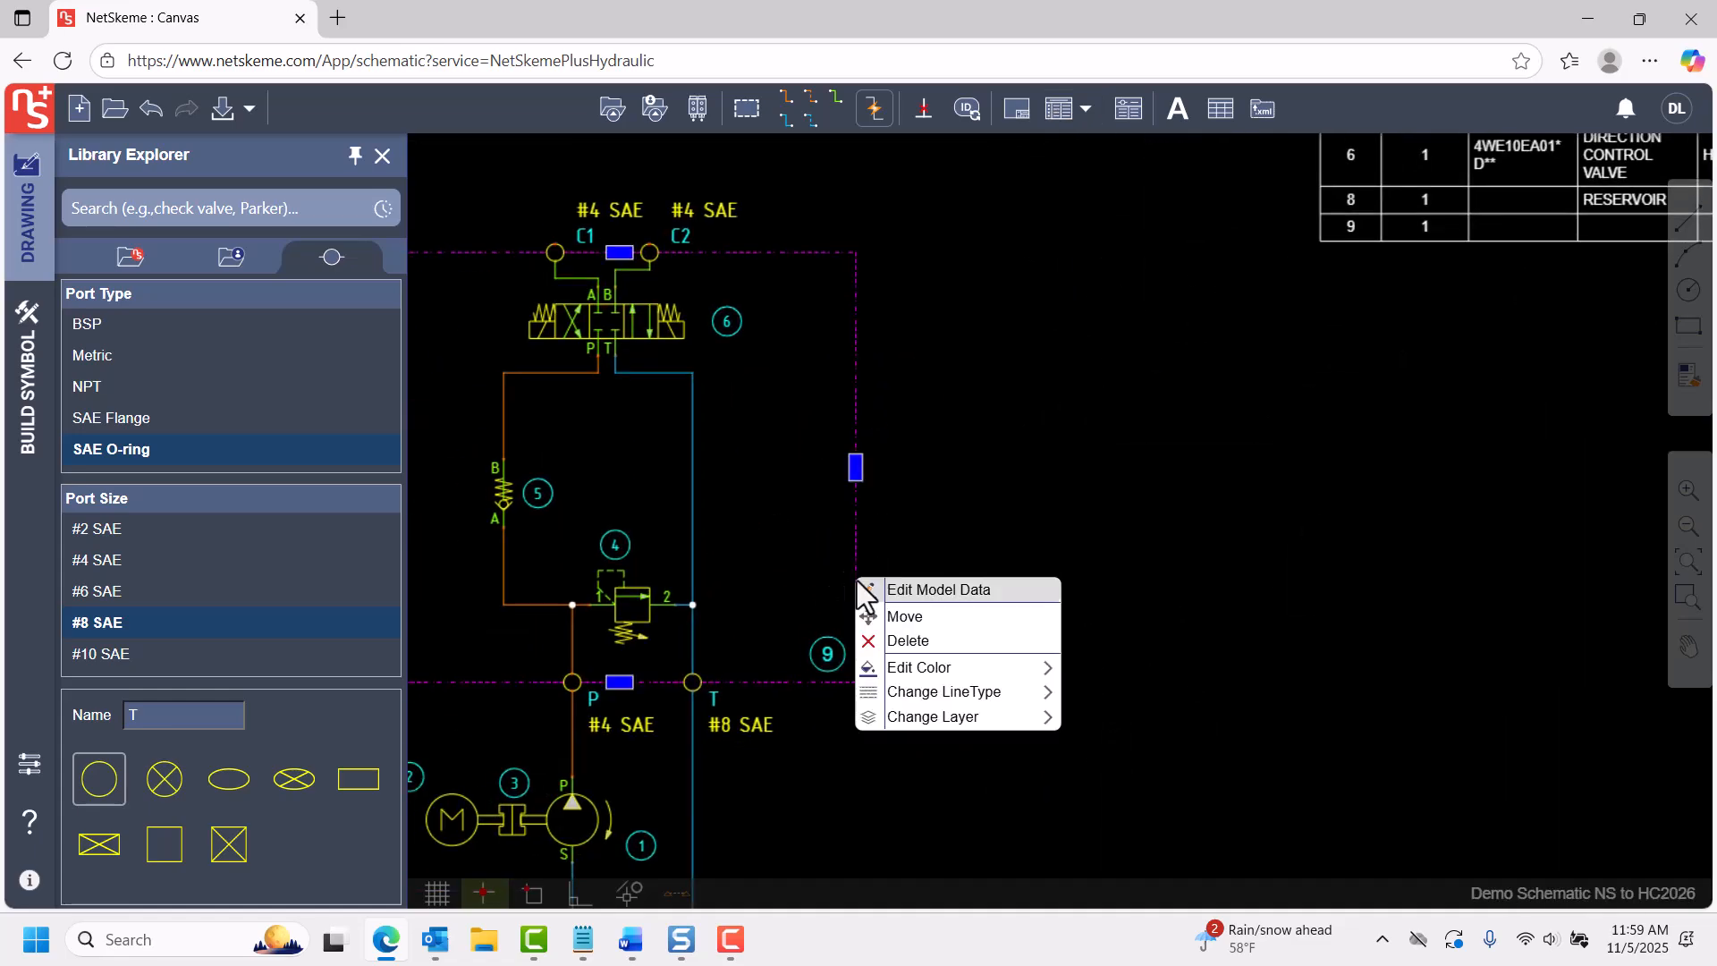
pyautogui.click(904, 591)
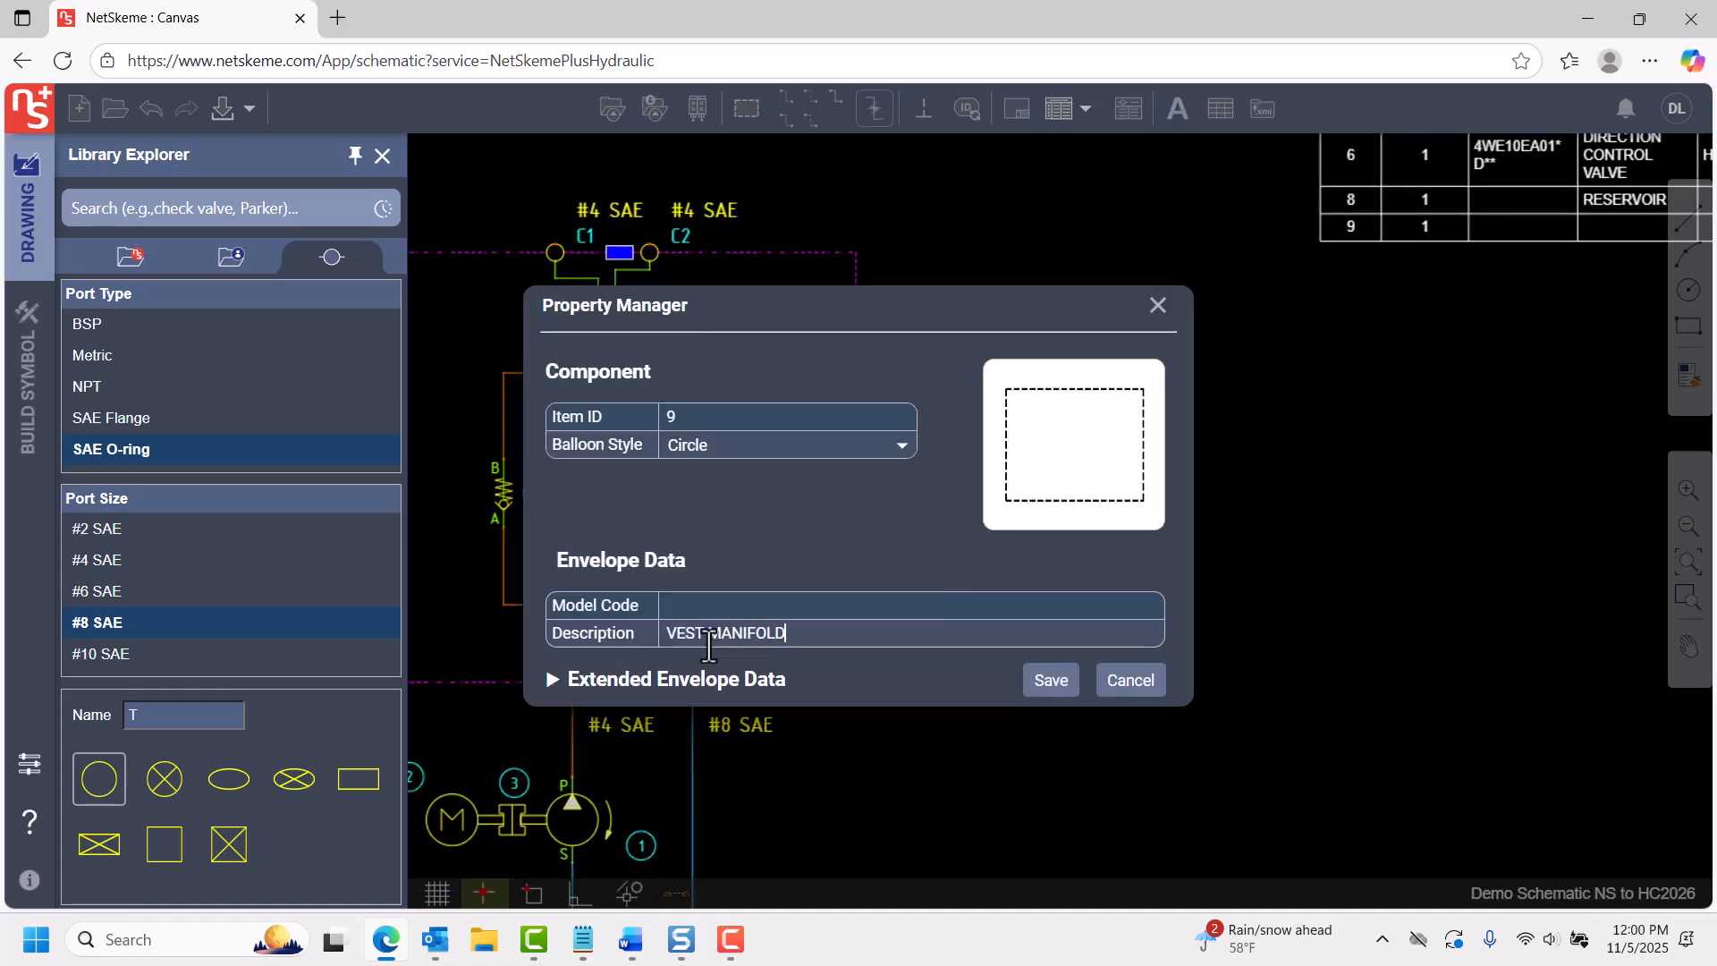
pyautogui.click(1065, 695)
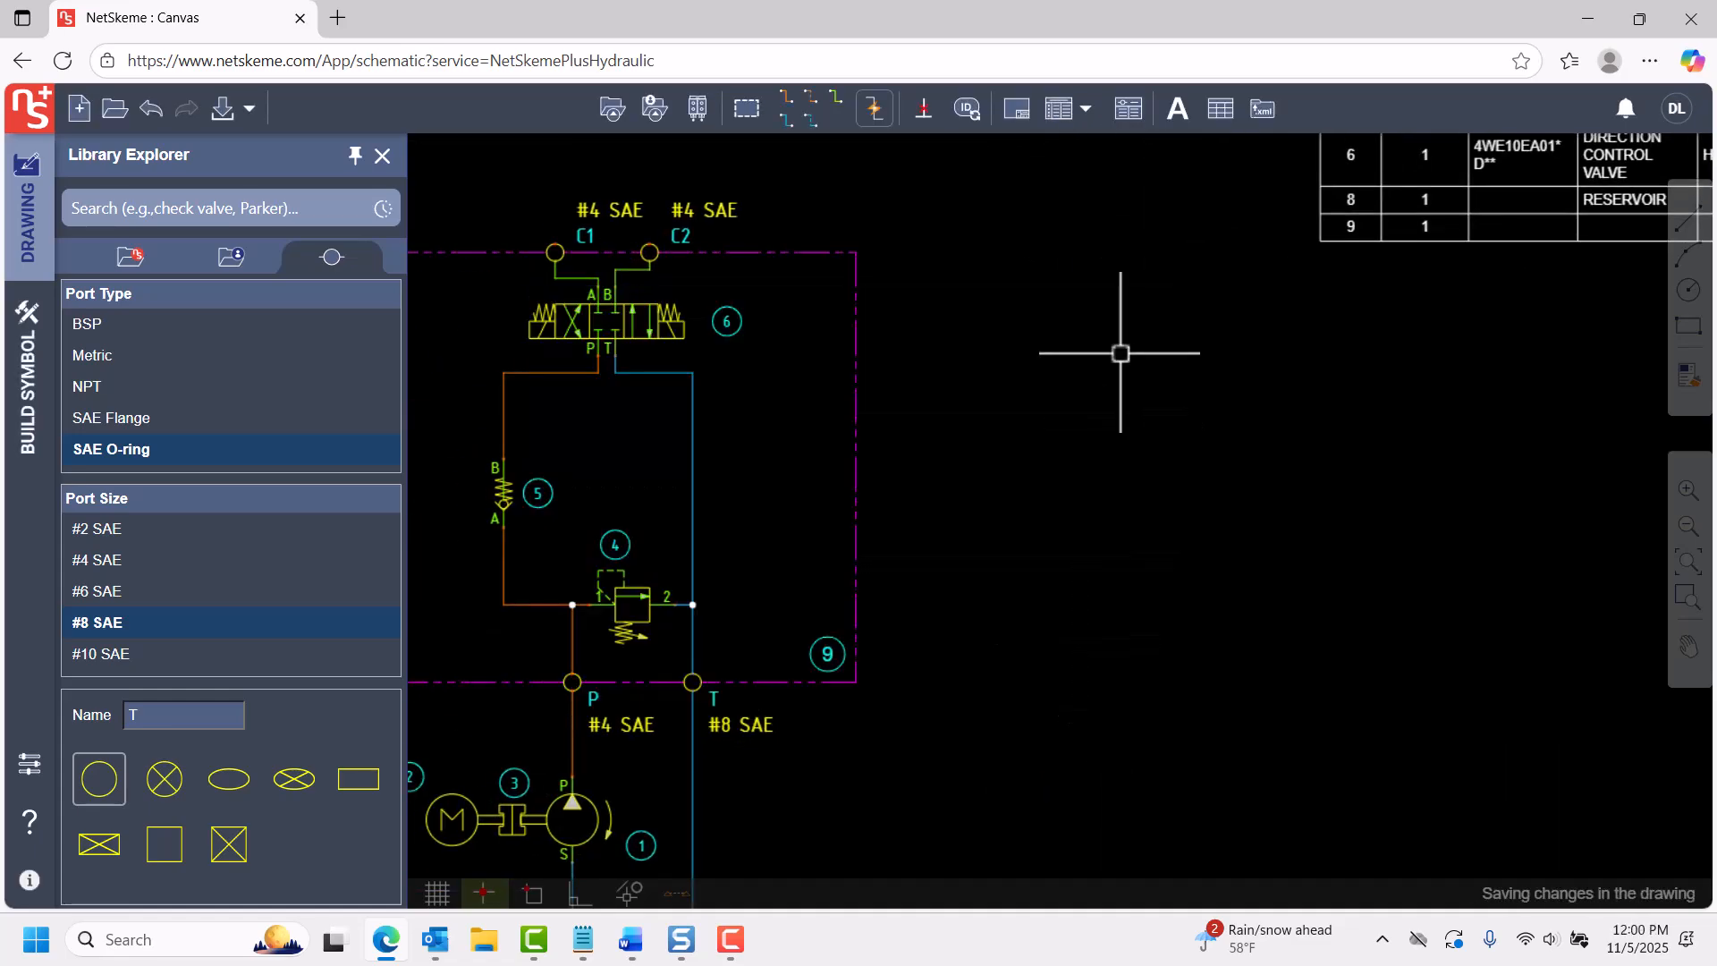
# Update the parts list in the drawing and view its exported spreadsheet, Parts List.xlsx.
pyautogui.click(1058, 111)
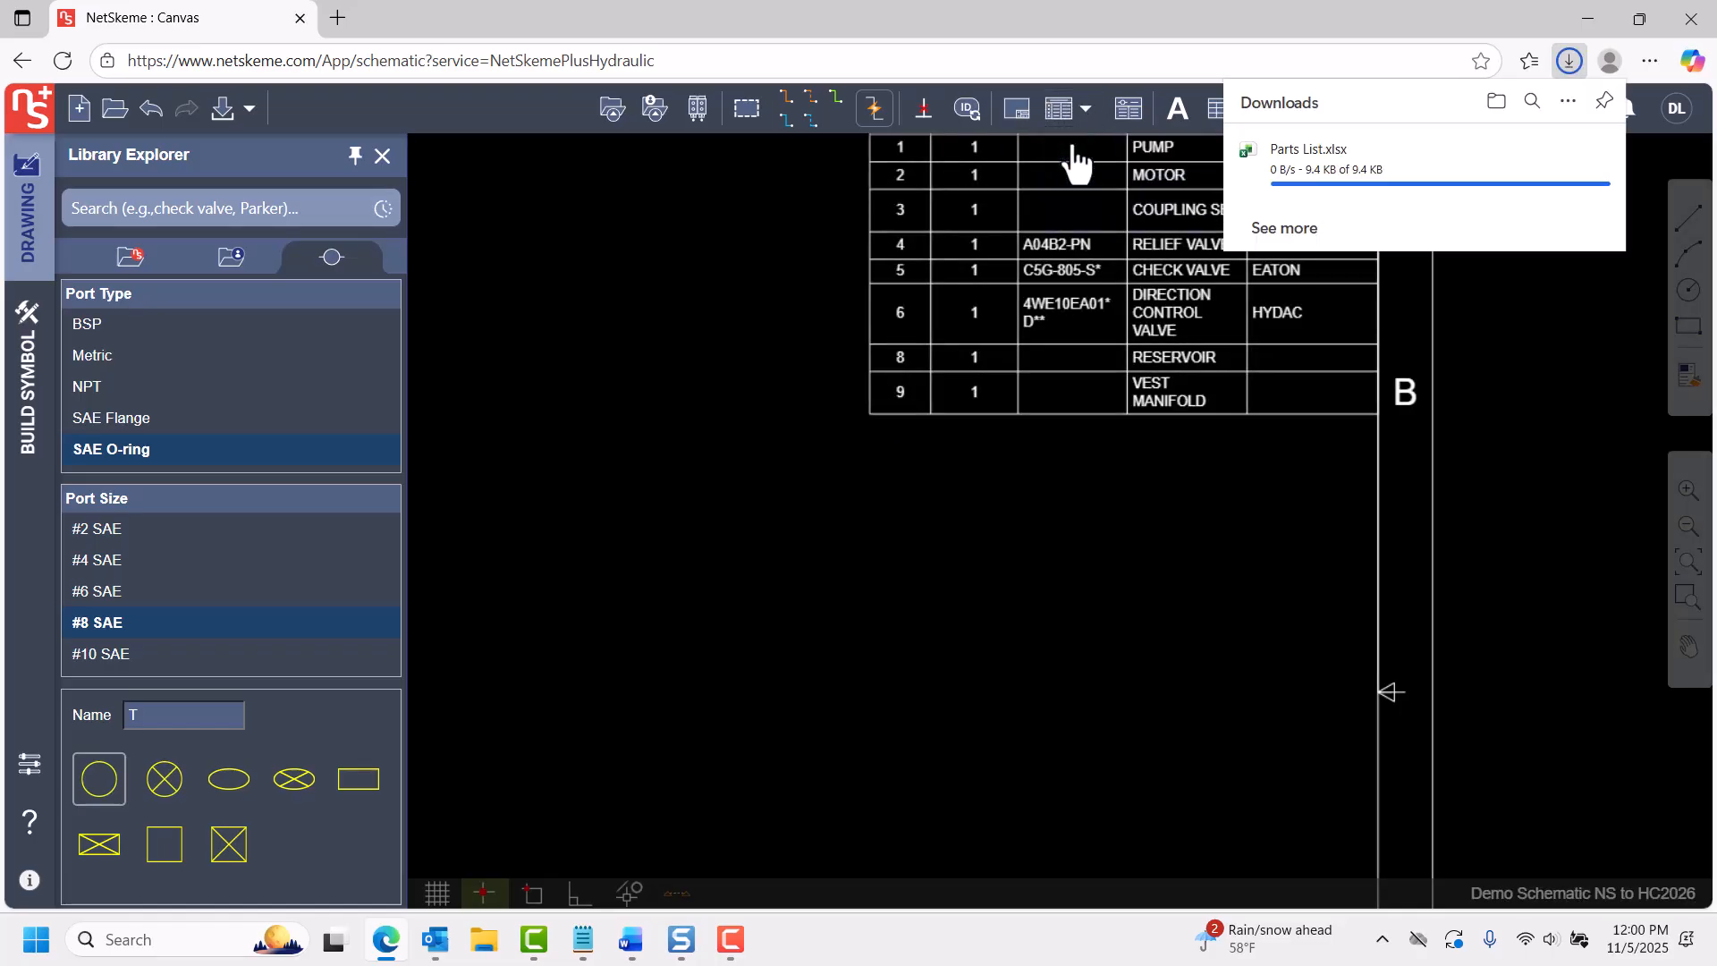
pyautogui.click(1288, 170)
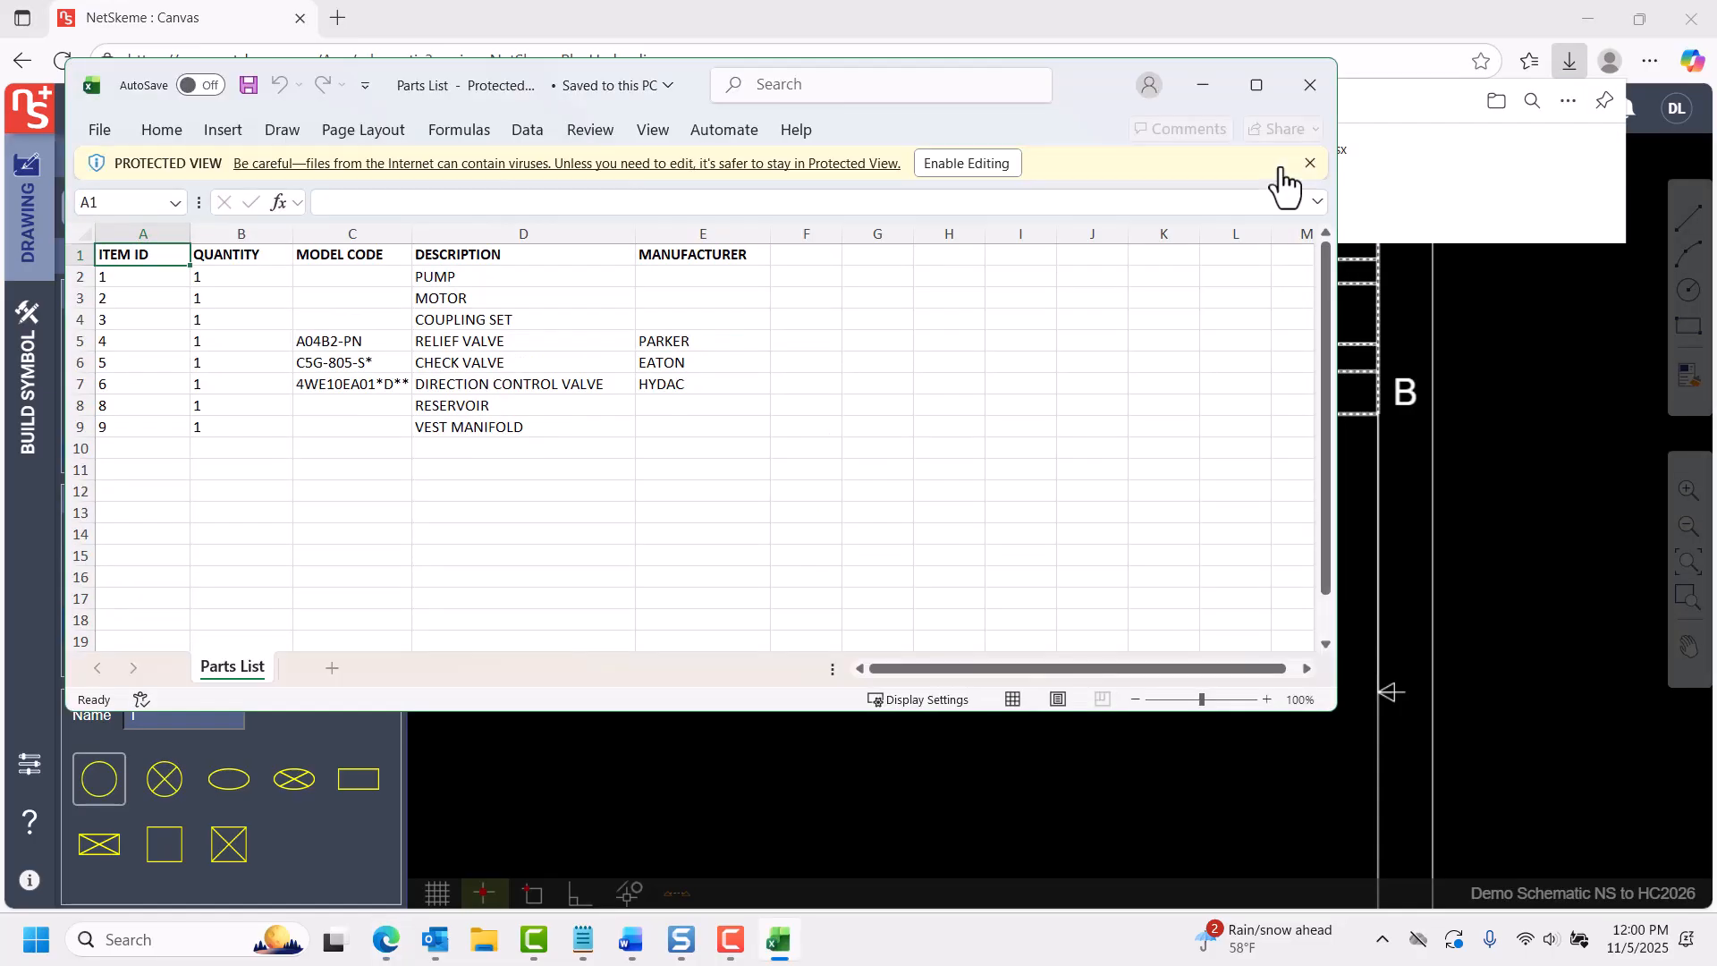
pyautogui.click(1309, 85)
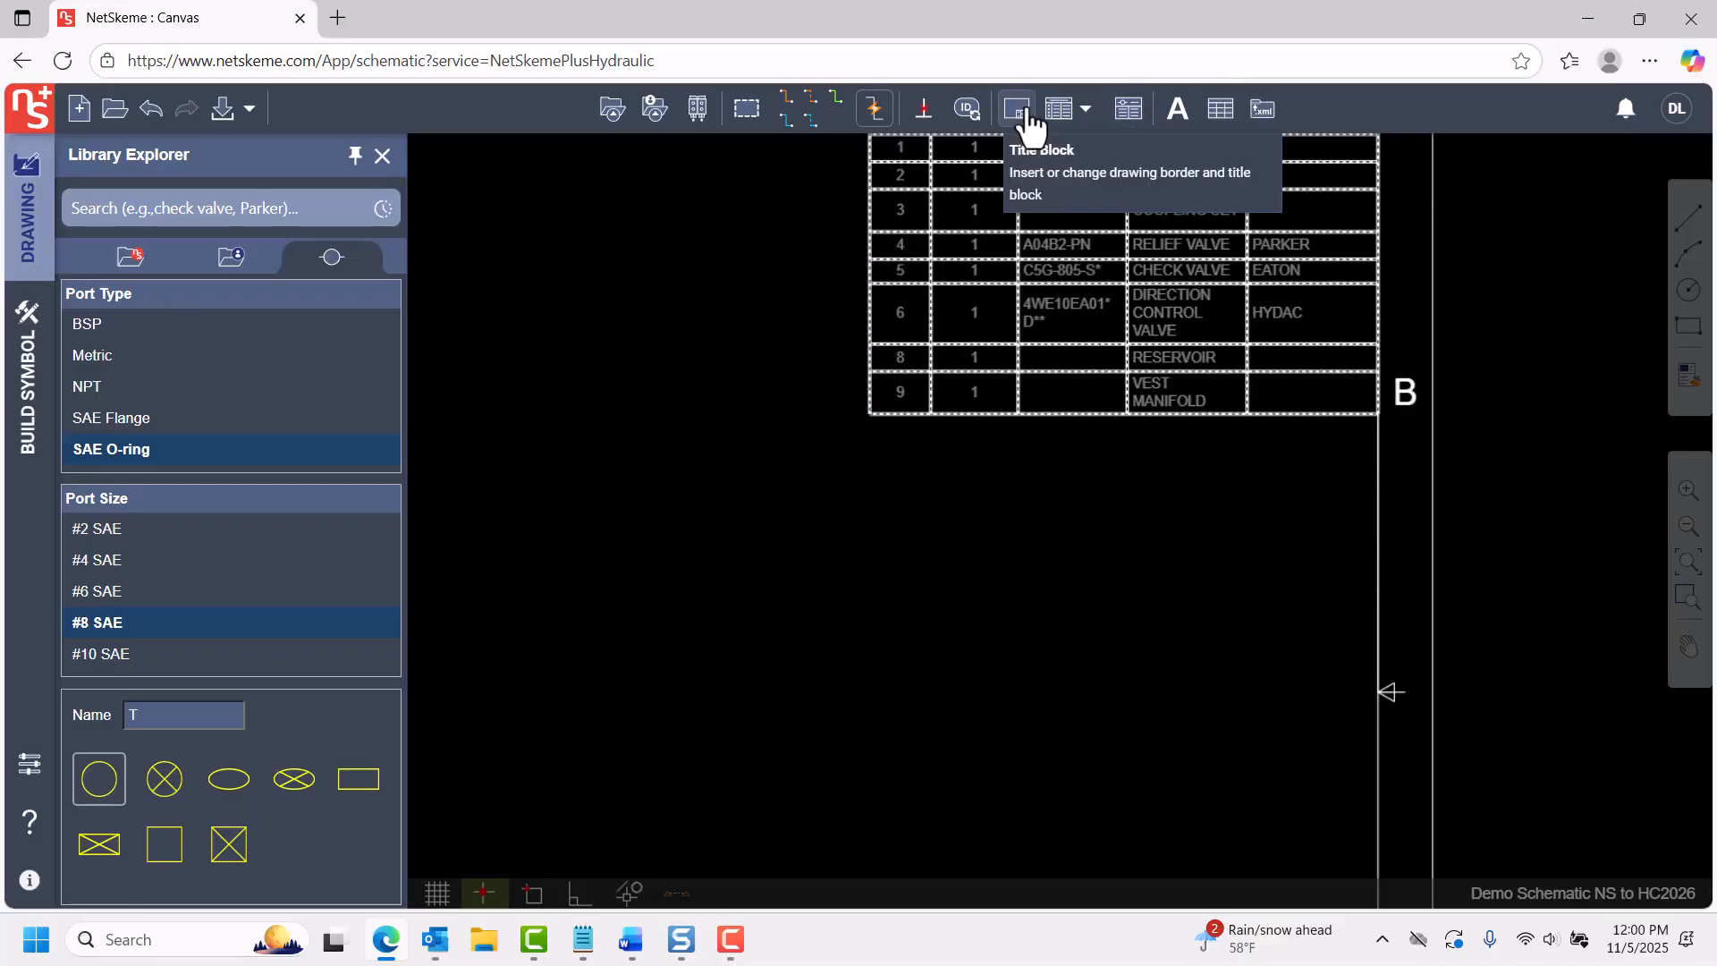
# Insert a port list table in the upper-left corner of the drawing frame.
pyautogui.click(1129, 109)
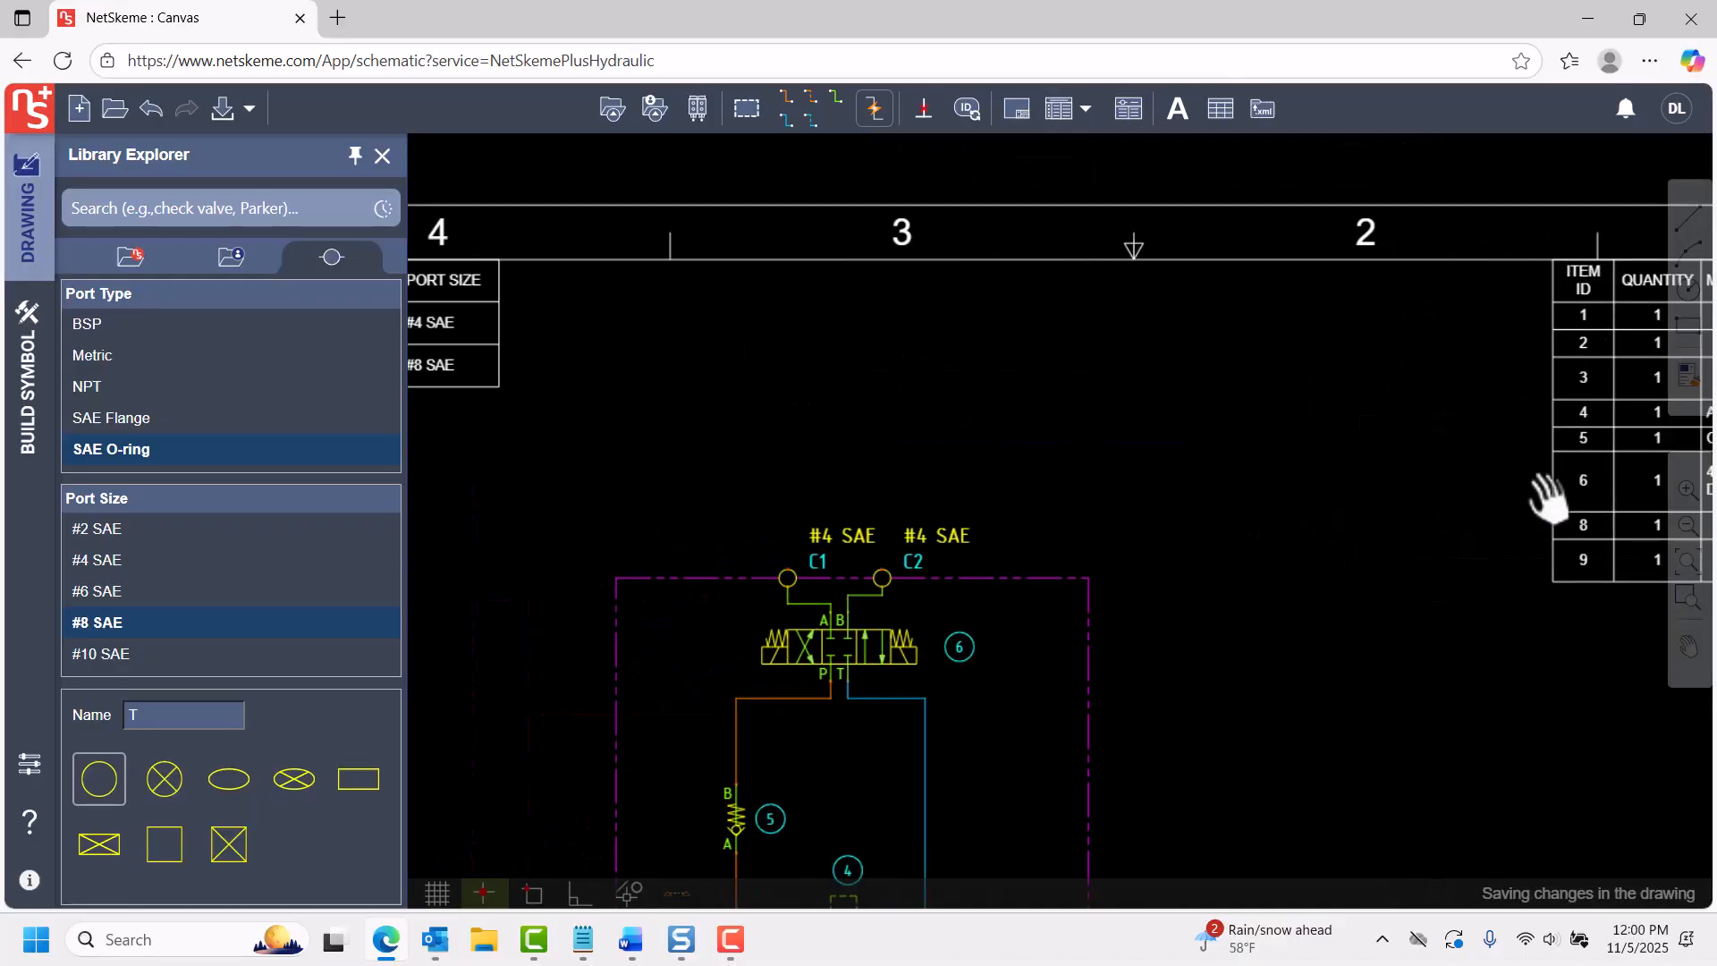
pyautogui.moveTo(1050, 480); pyautogui.dragTo(977, 427, button='middle')
pyautogui.moveTo(1265, 675); pyautogui.dragTo(1202, 550, button='middle')
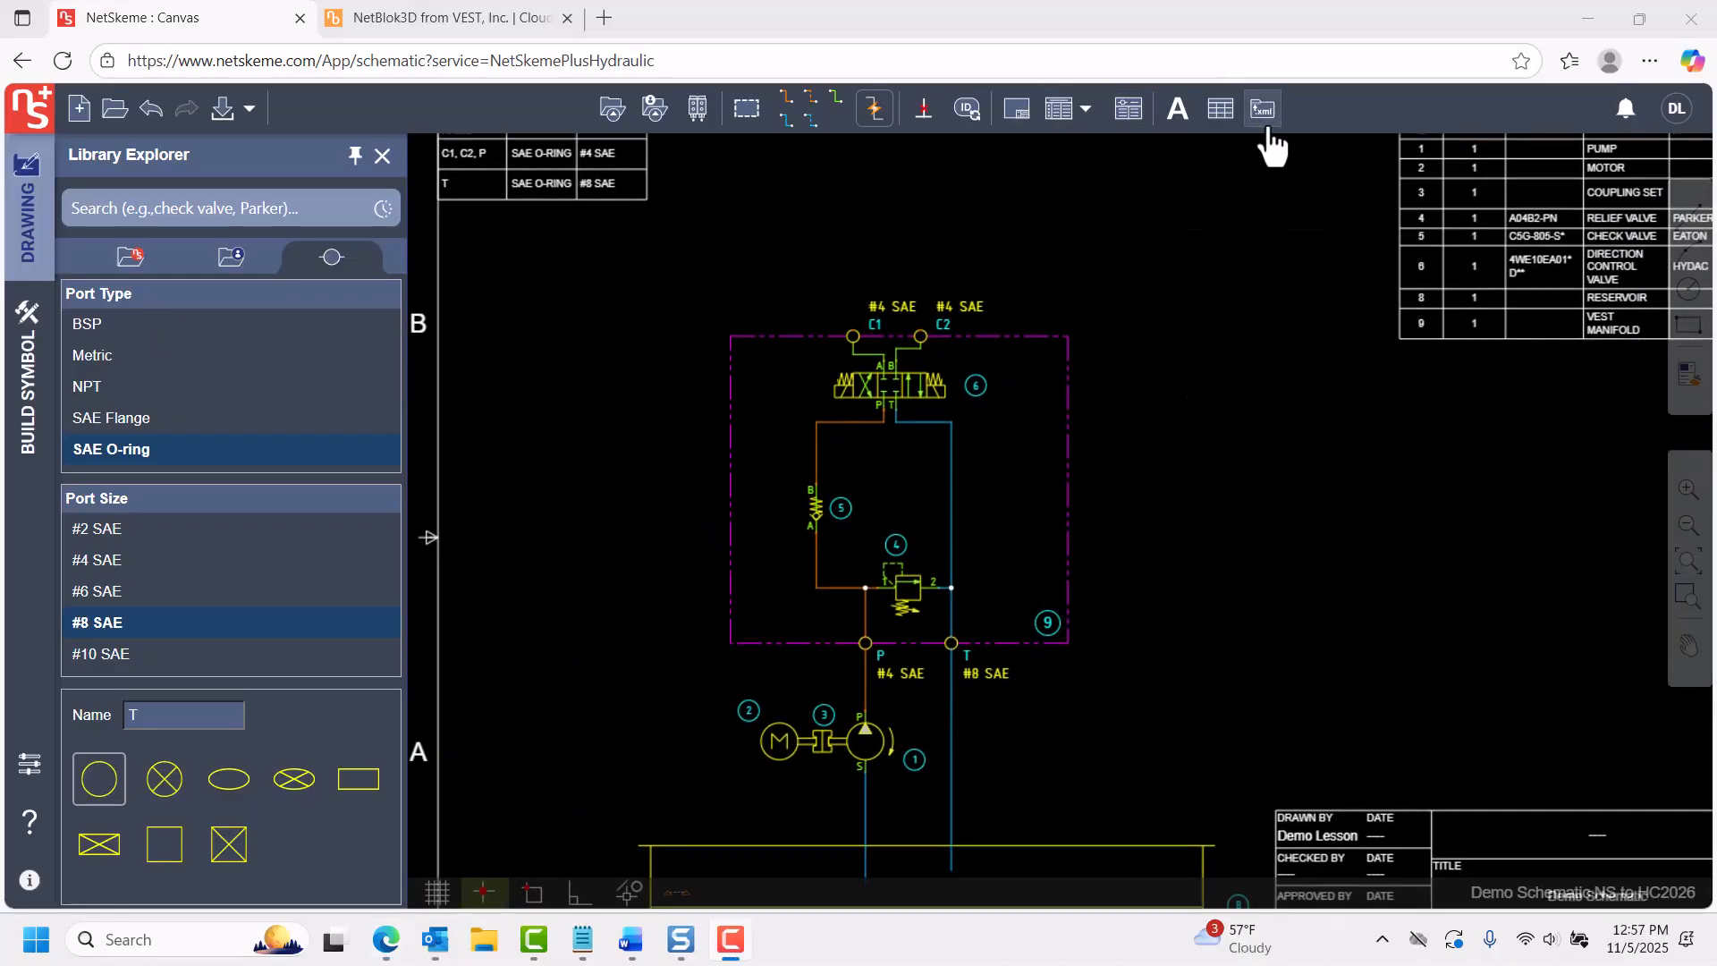
# Insert the net list of manifold envelope 9 below the parts list and export the manifold data.
pyautogui.click(1263, 108)
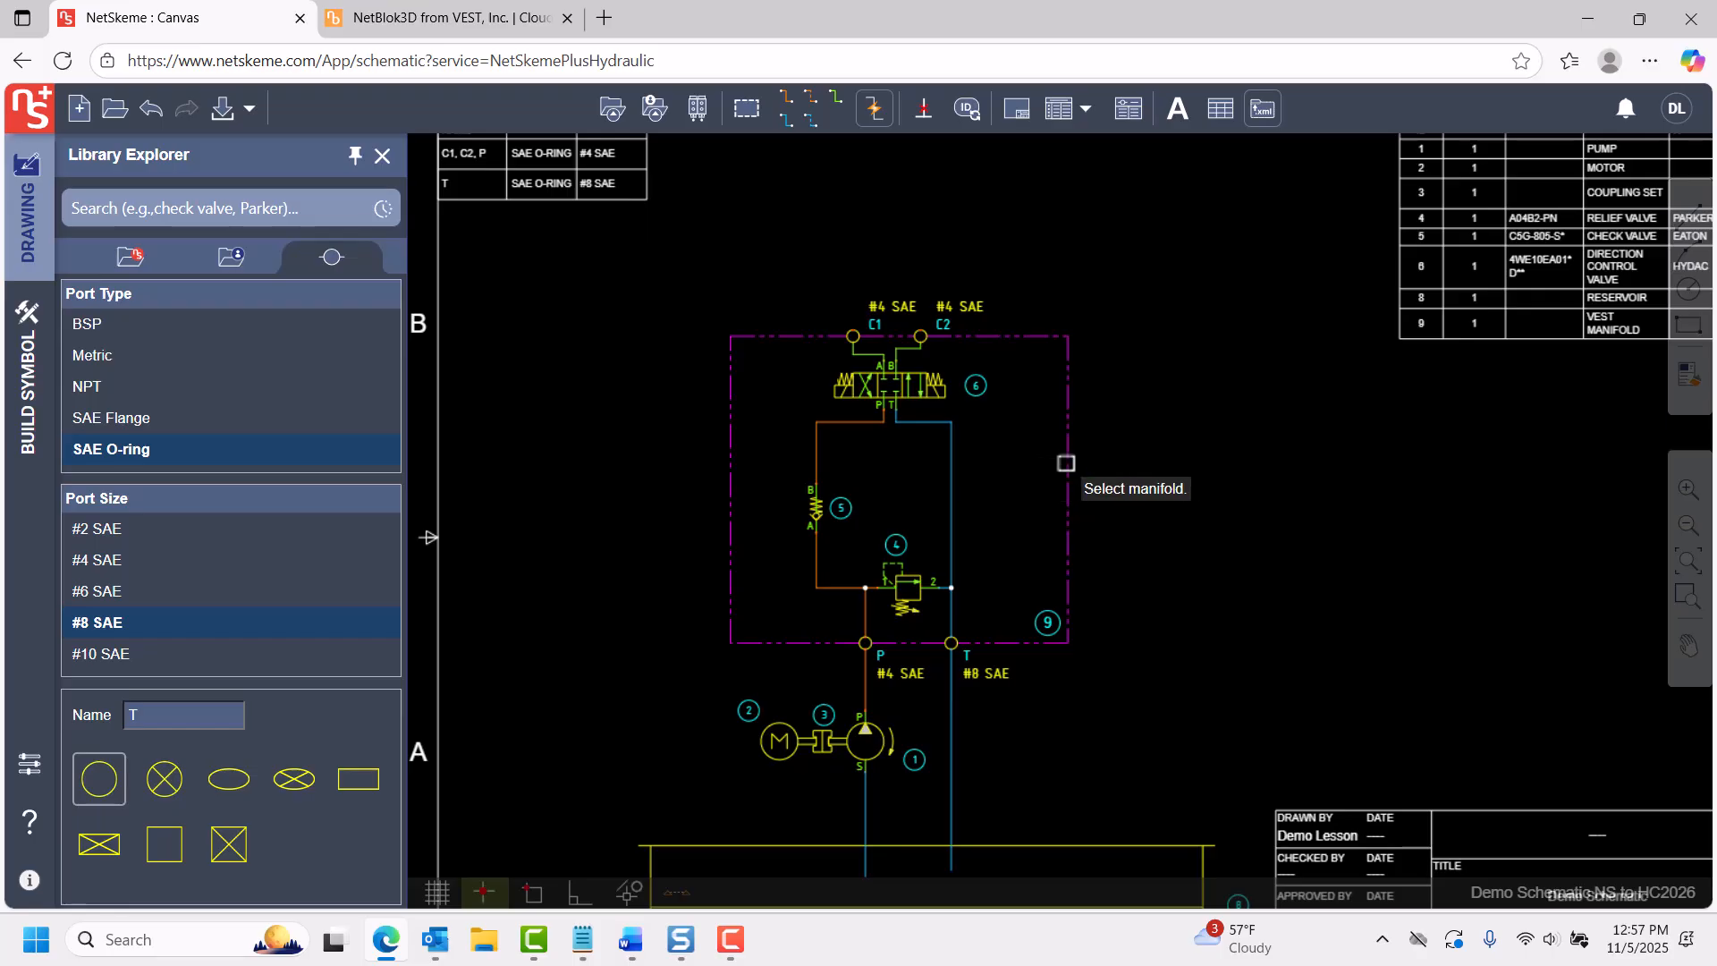
pyautogui.click(1068, 463)
pyautogui.click(1098, 659)
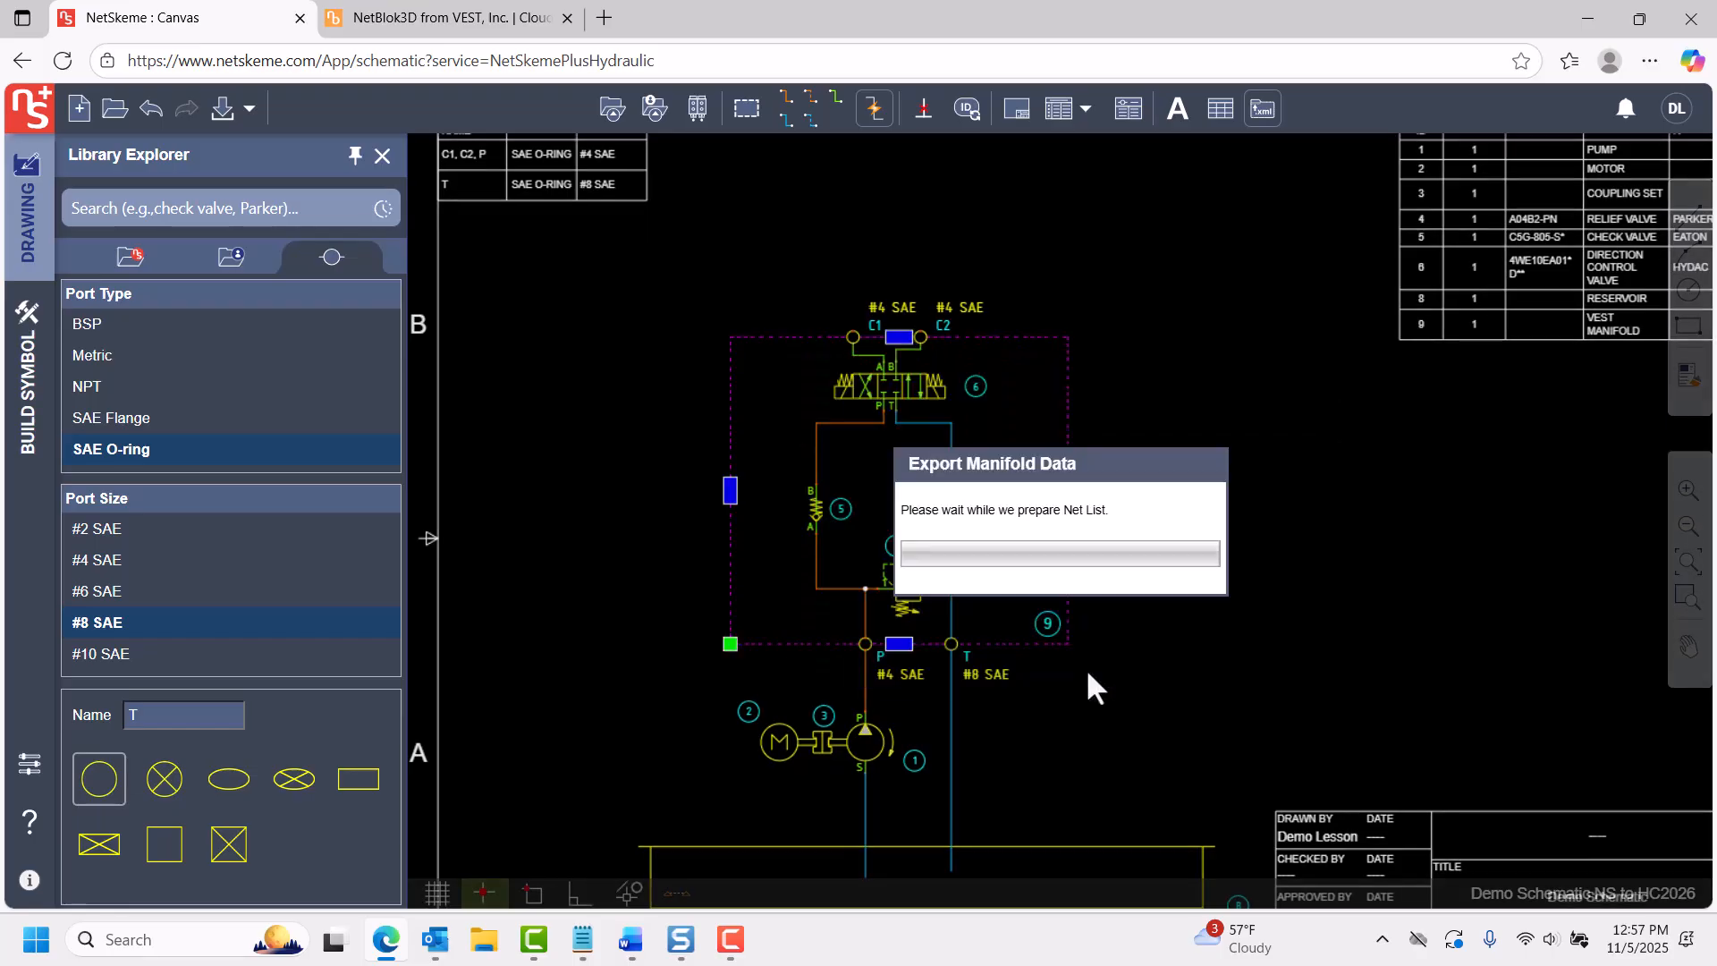
pyautogui.click(1389, 523)
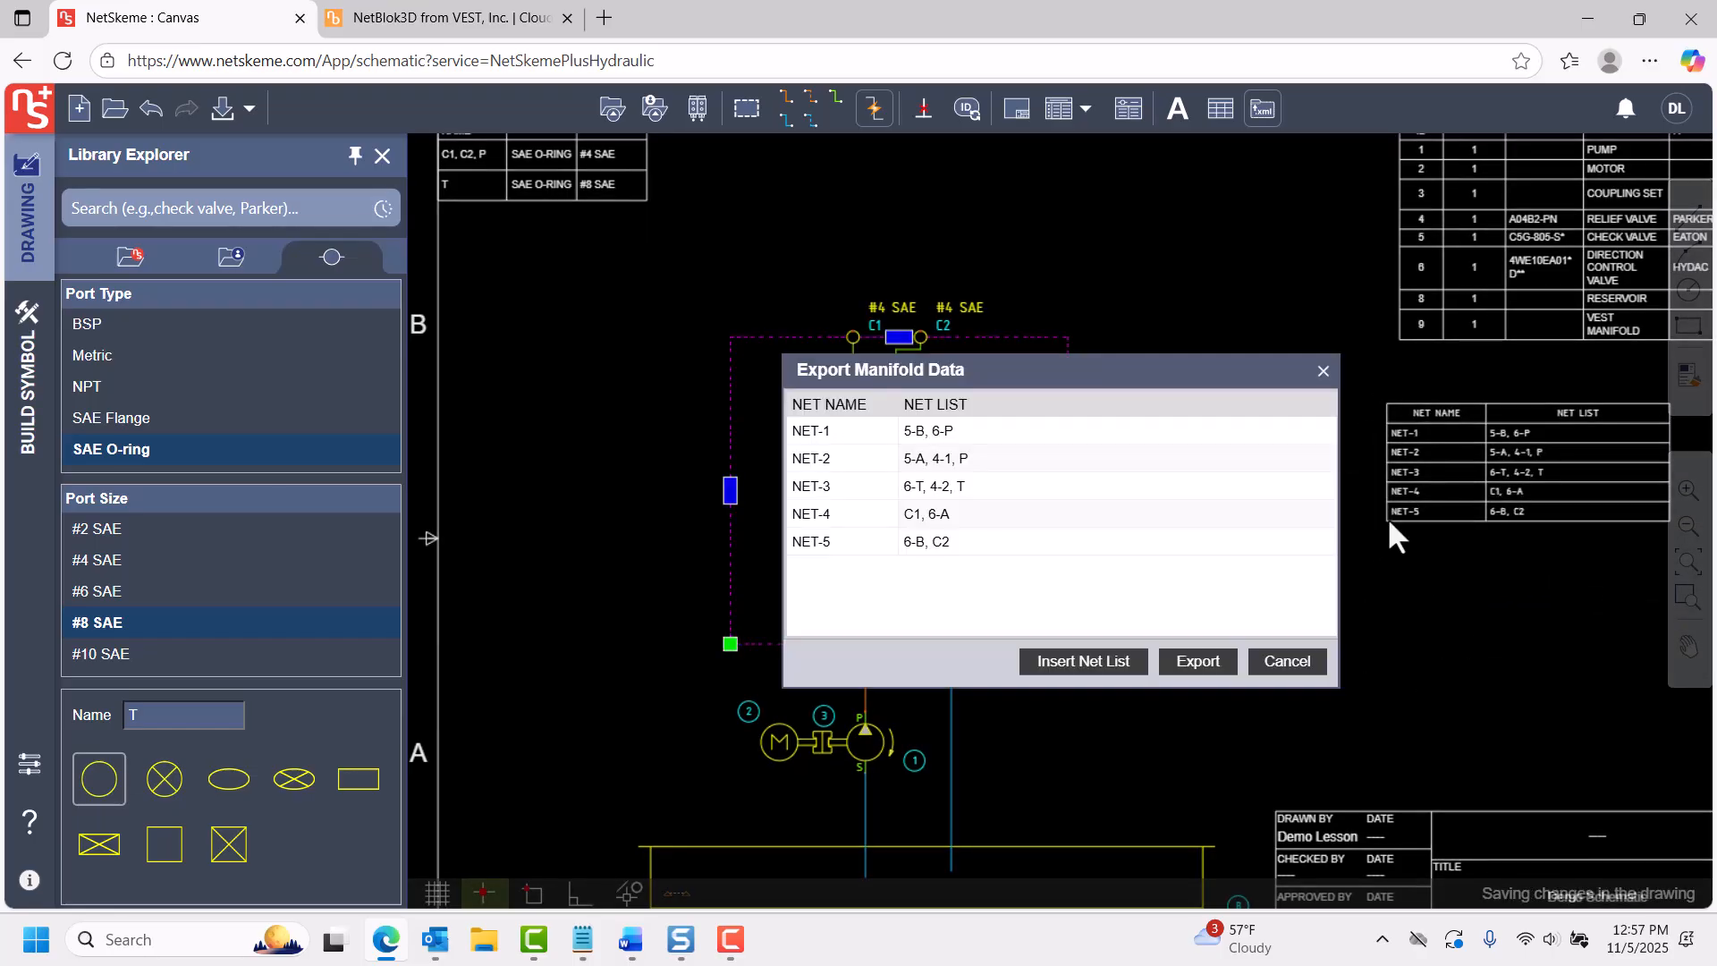
pyautogui.click(1196, 662)
# Switch to NetBlok3D and load the exported manifold file EXPORTTOXML (12).XML as the schematic file.
pyautogui.click(524, 22)
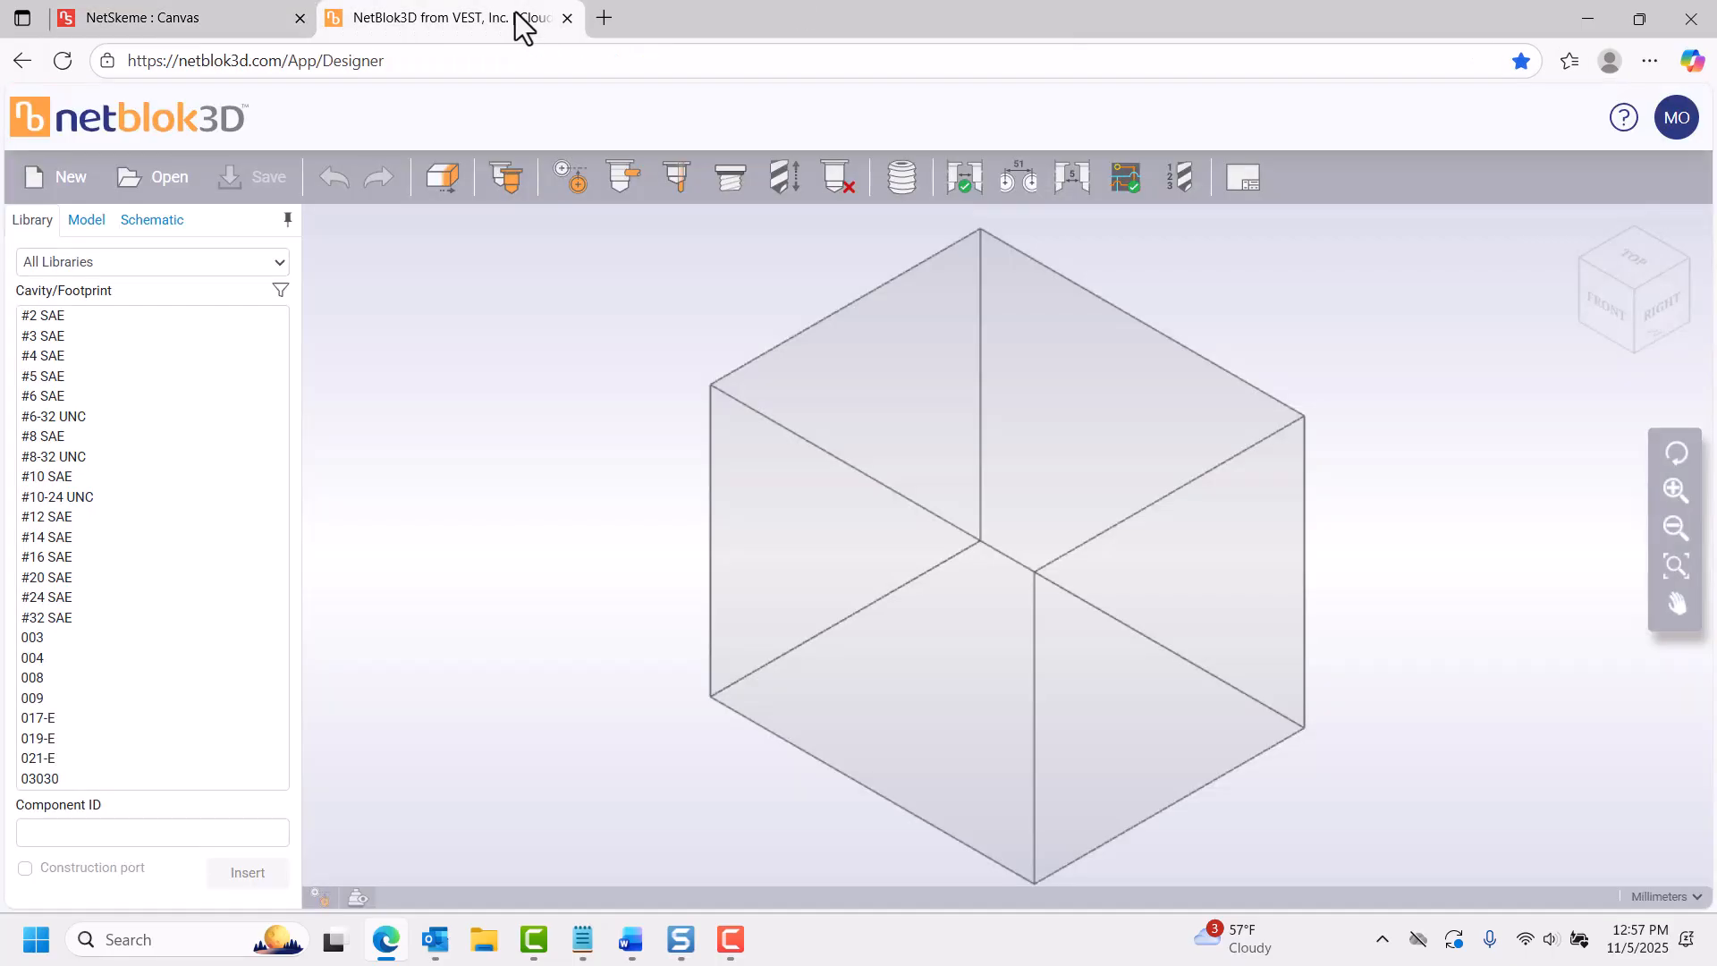
pyautogui.click(162, 220)
pyautogui.click(273, 284)
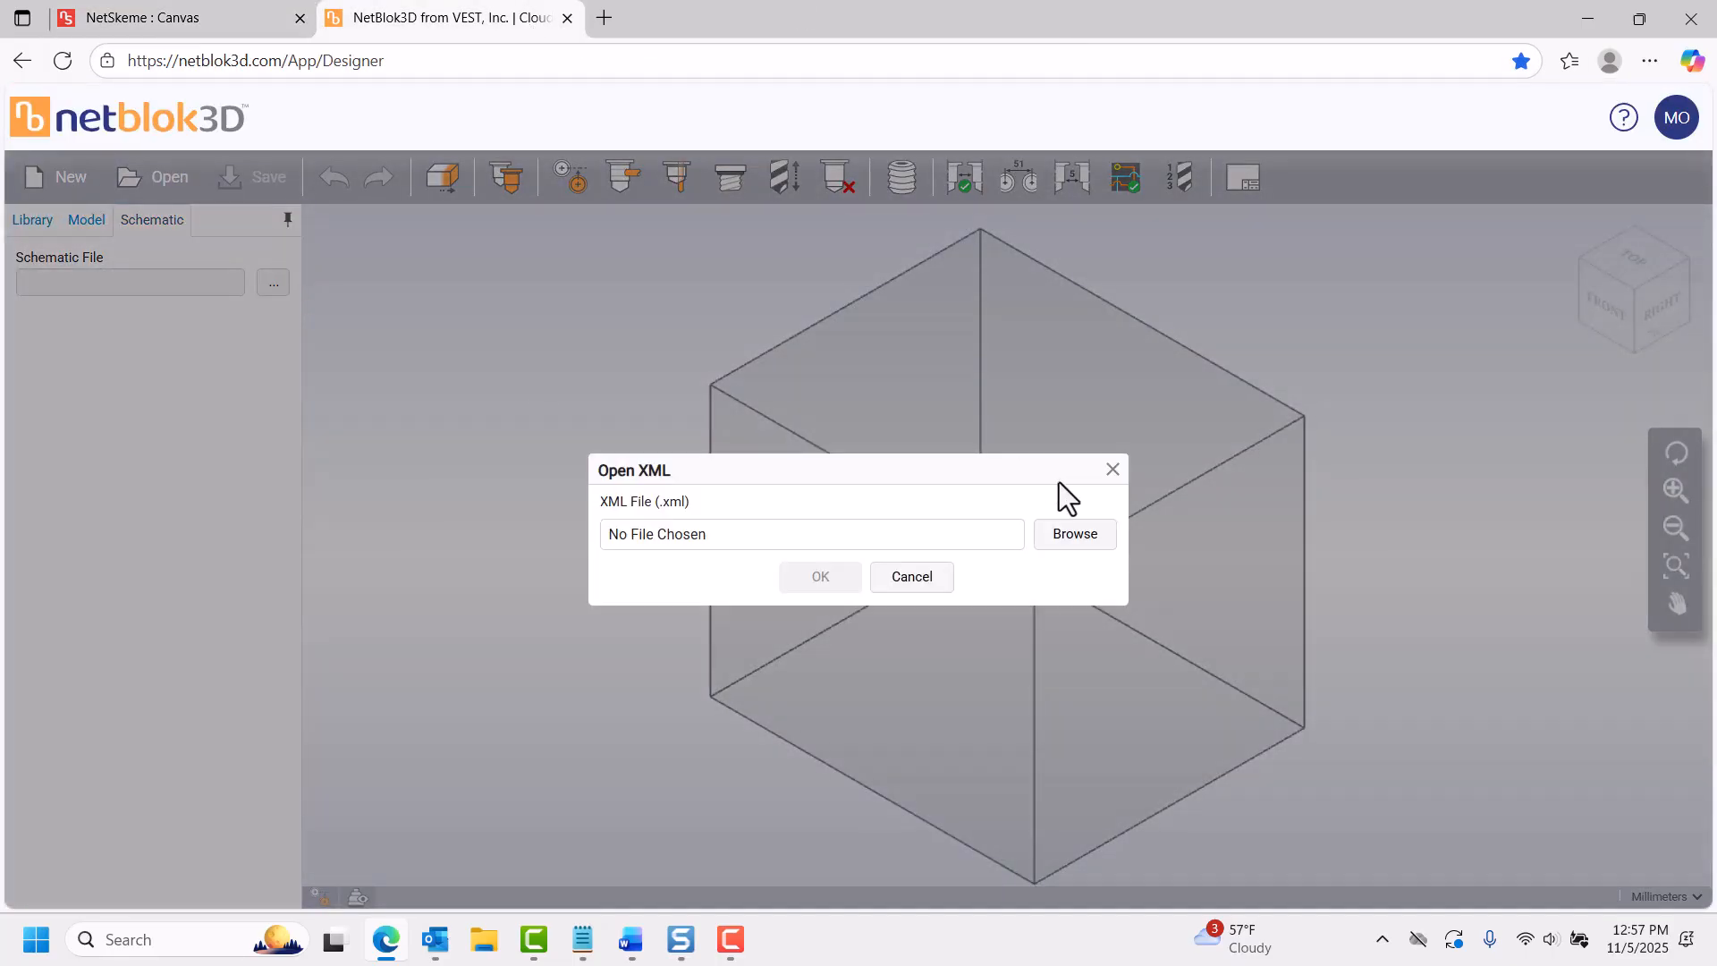
pyautogui.click(1073, 534)
pyautogui.click(318, 224)
pyautogui.click(935, 691)
pyautogui.click(809, 580)
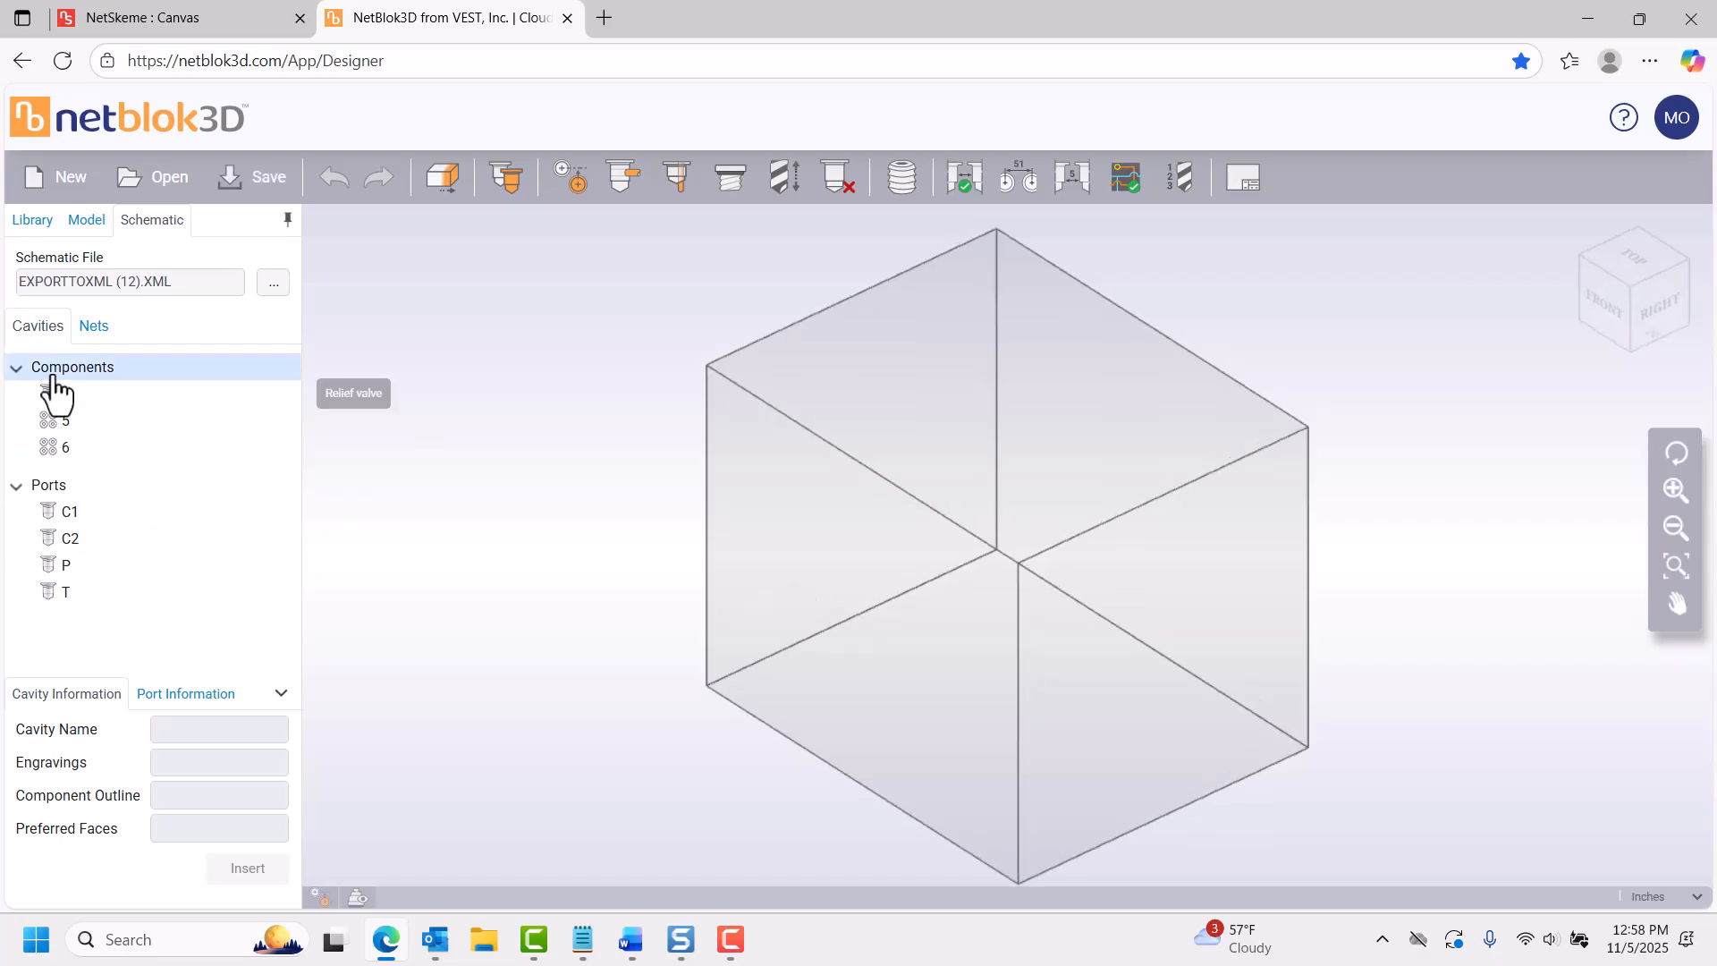
# Place component 4's cavity on the block's front face at about X 1.80, Y 2.20 in, and NET-2's port P on the right face.
pyautogui.click(56, 391)
pyautogui.click(828, 625)
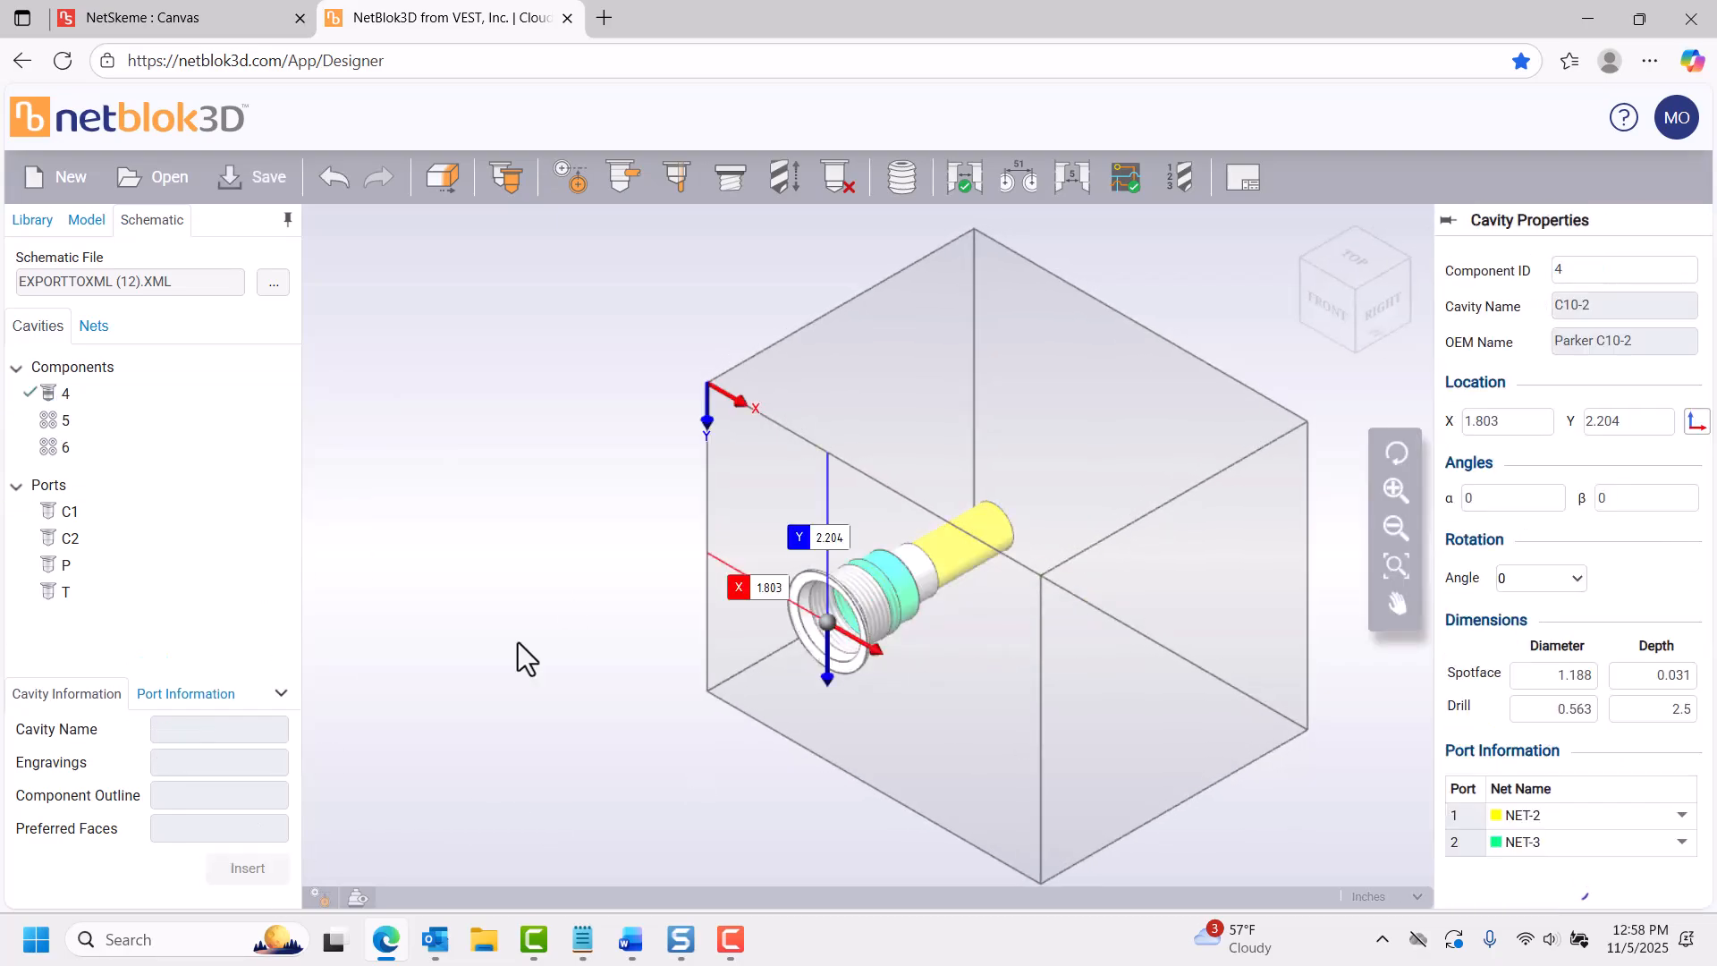
pyautogui.click(94, 326)
pyautogui.click(15, 421)
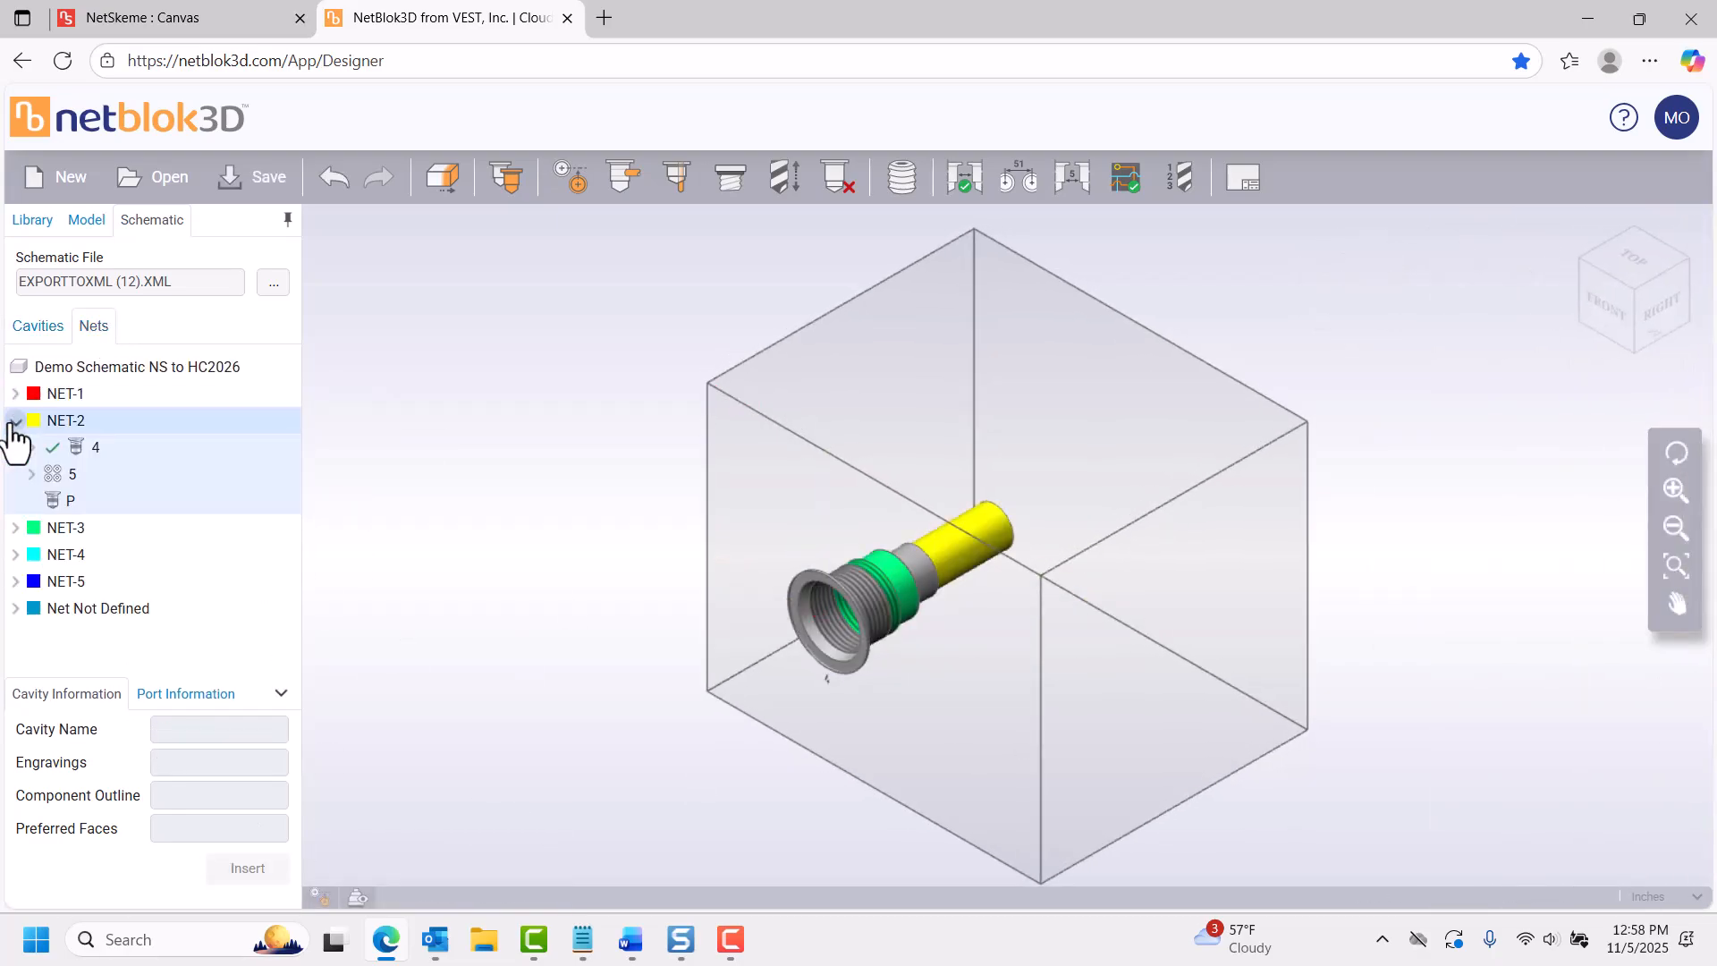
pyautogui.click(71, 501)
pyautogui.click(248, 883)
pyautogui.click(1152, 640)
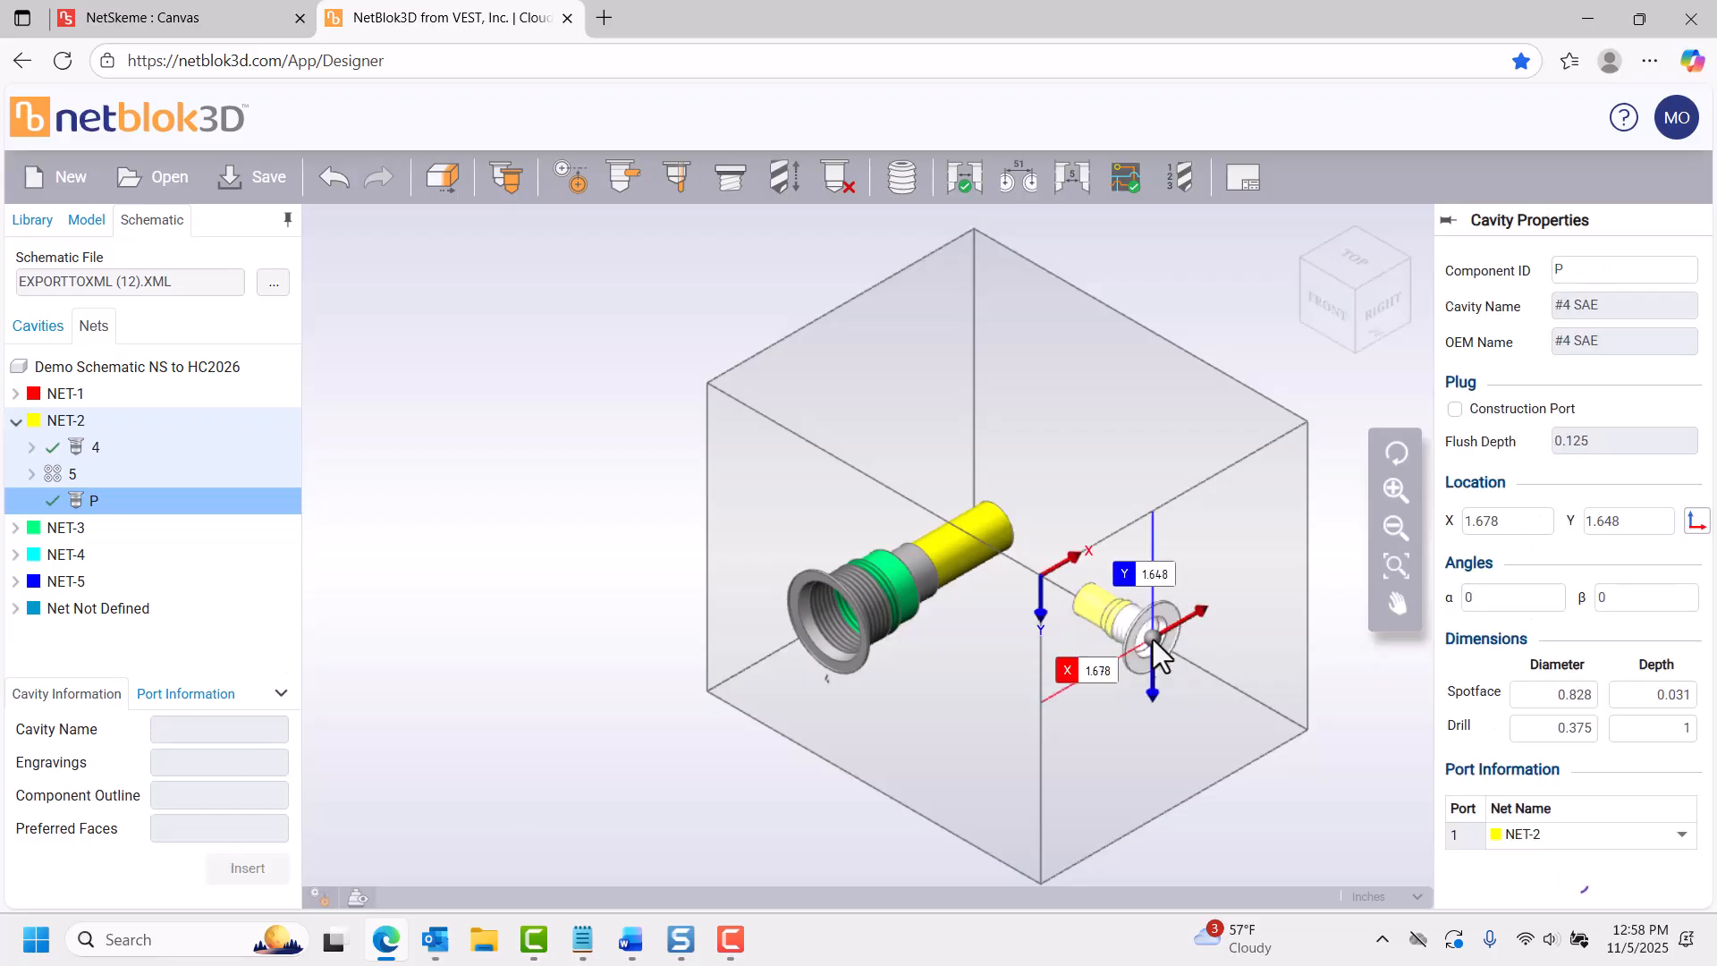
# Connect port P to the NET-2 bore of component 4's cavity with Connect Cavities.
pyautogui.click(623, 178)
pyautogui.click(1000, 531)
pyautogui.click(424, 428)
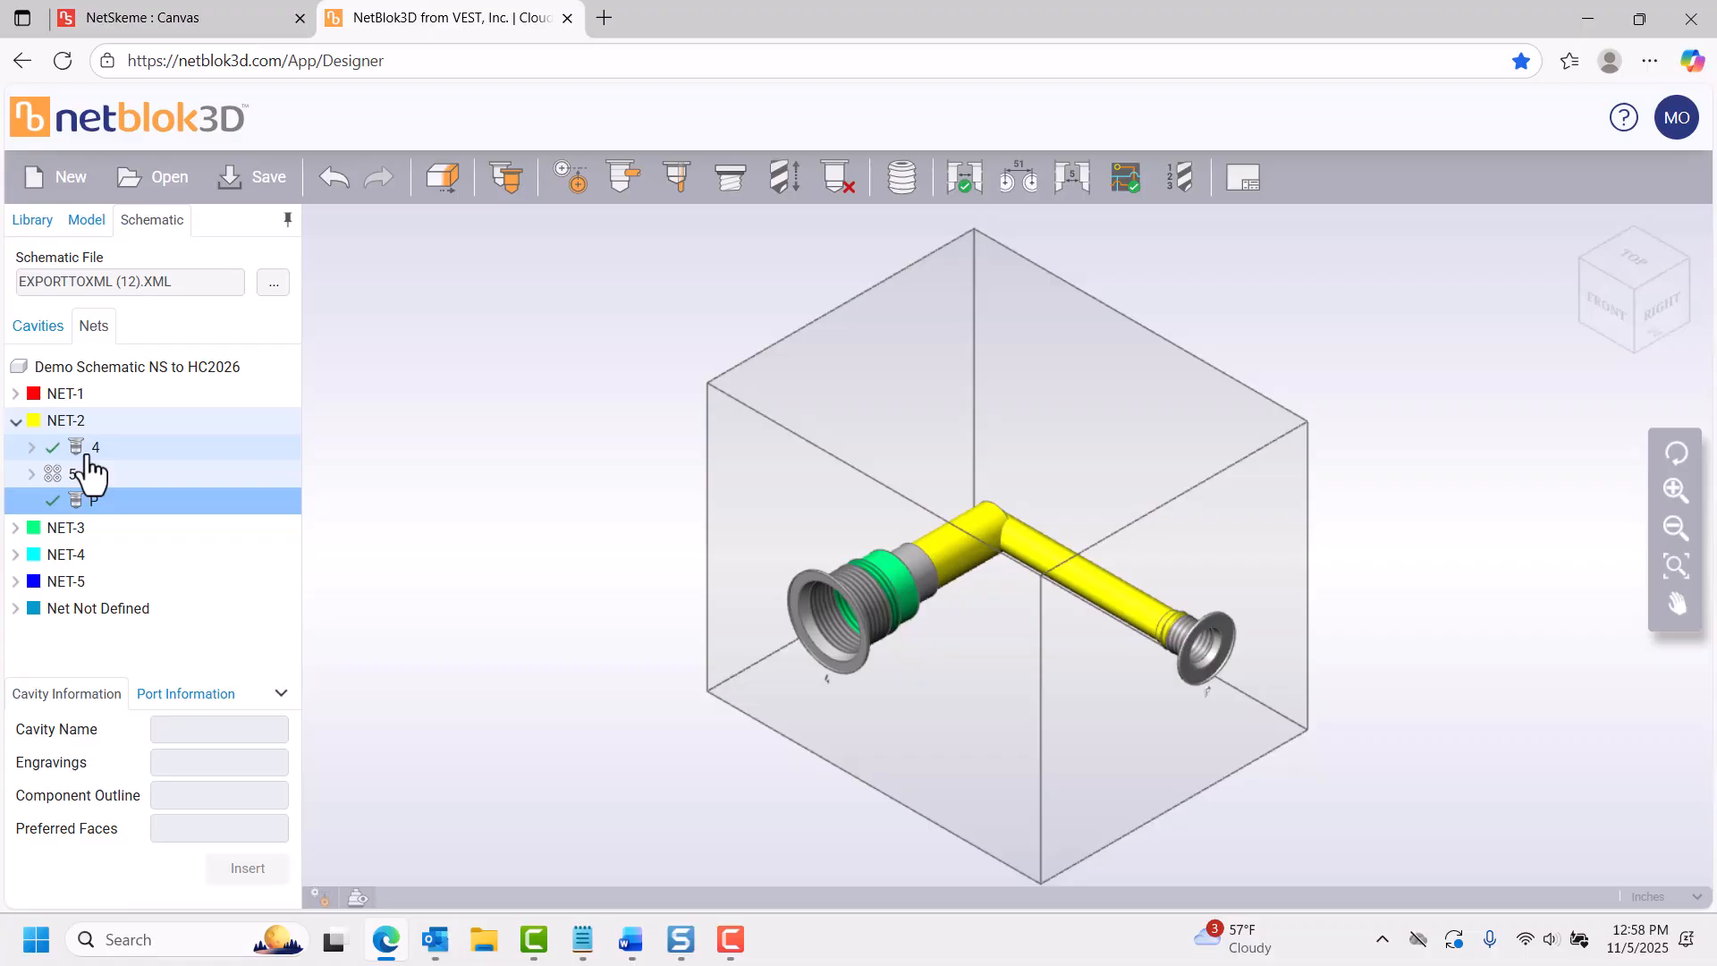
# Add a generic Proportional Pressure Relief Valve CAD model to component 4's cavity.
pyautogui.click(38, 328)
pyautogui.click(864, 602)
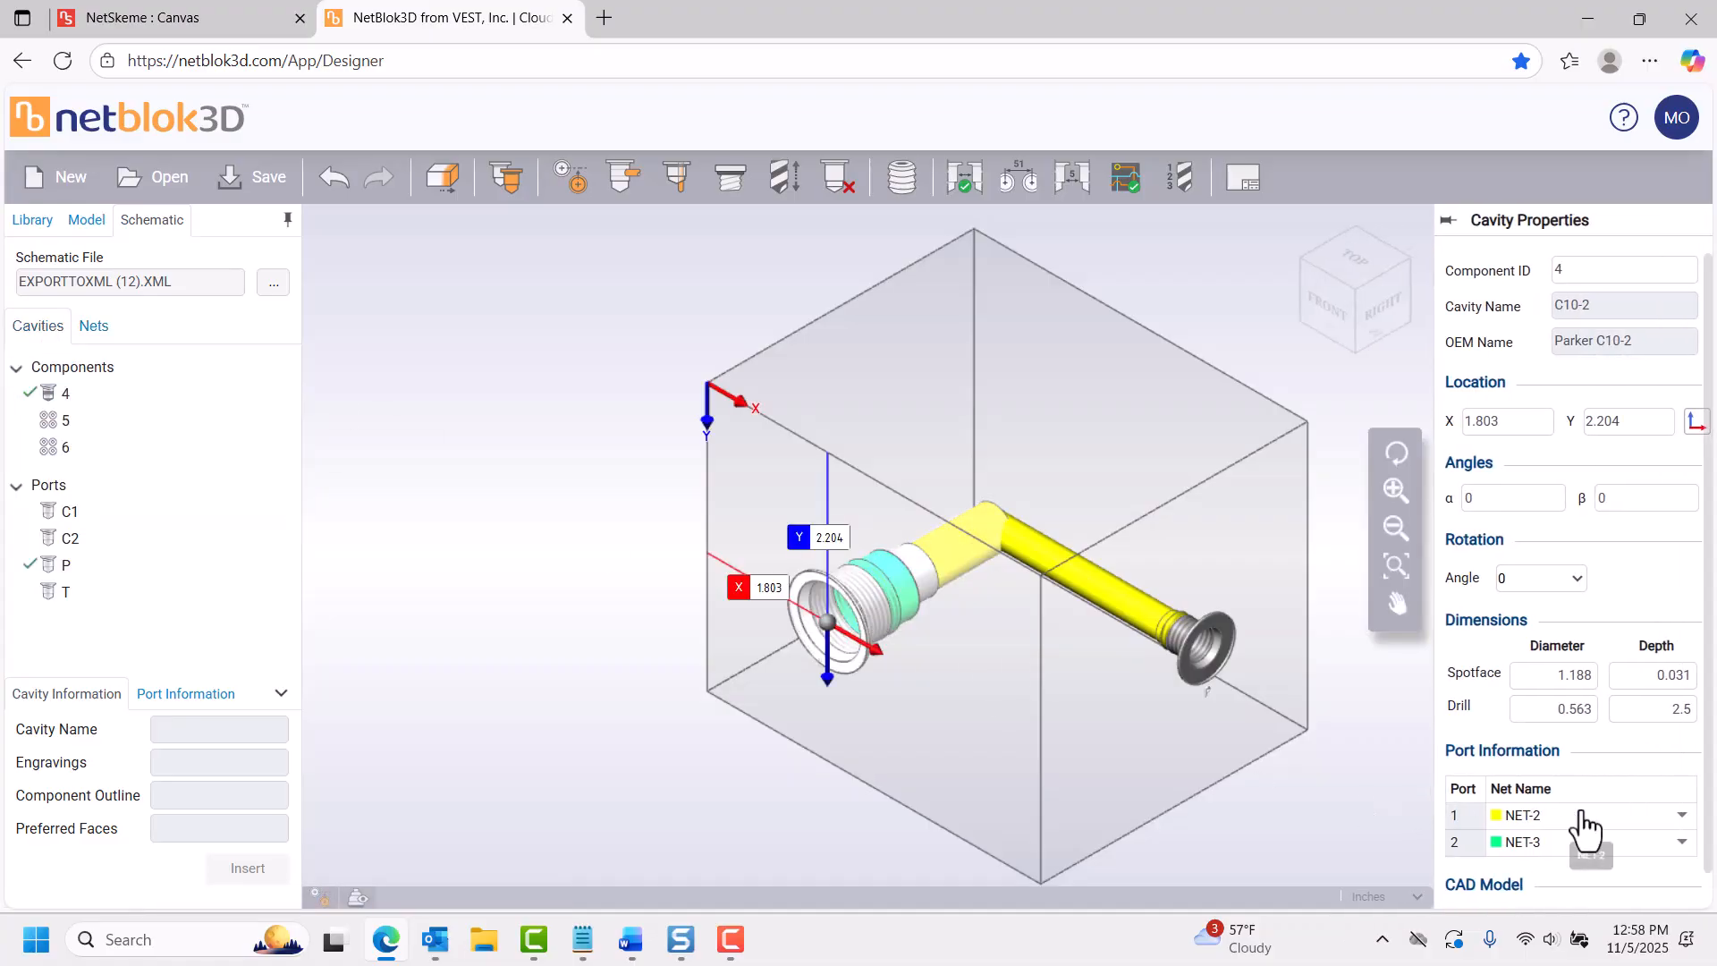
pyautogui.scroll(-1, 1583, 827)
pyautogui.click(1453, 888)
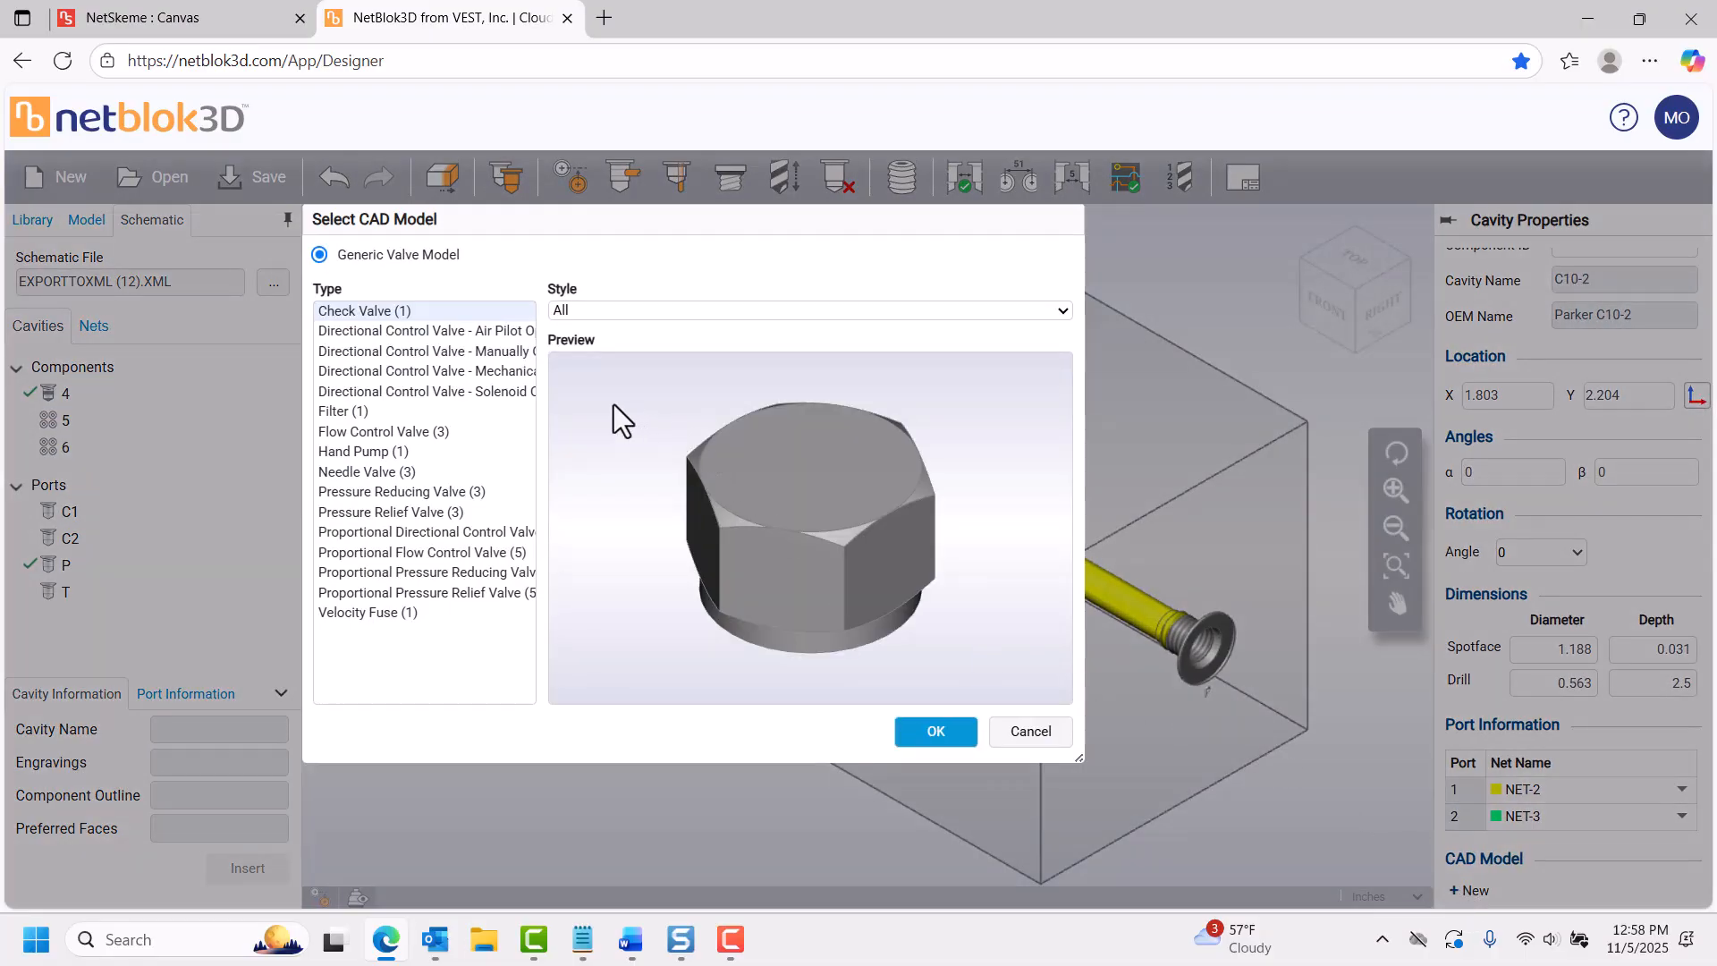
pyautogui.click(496, 592)
pyautogui.click(935, 731)
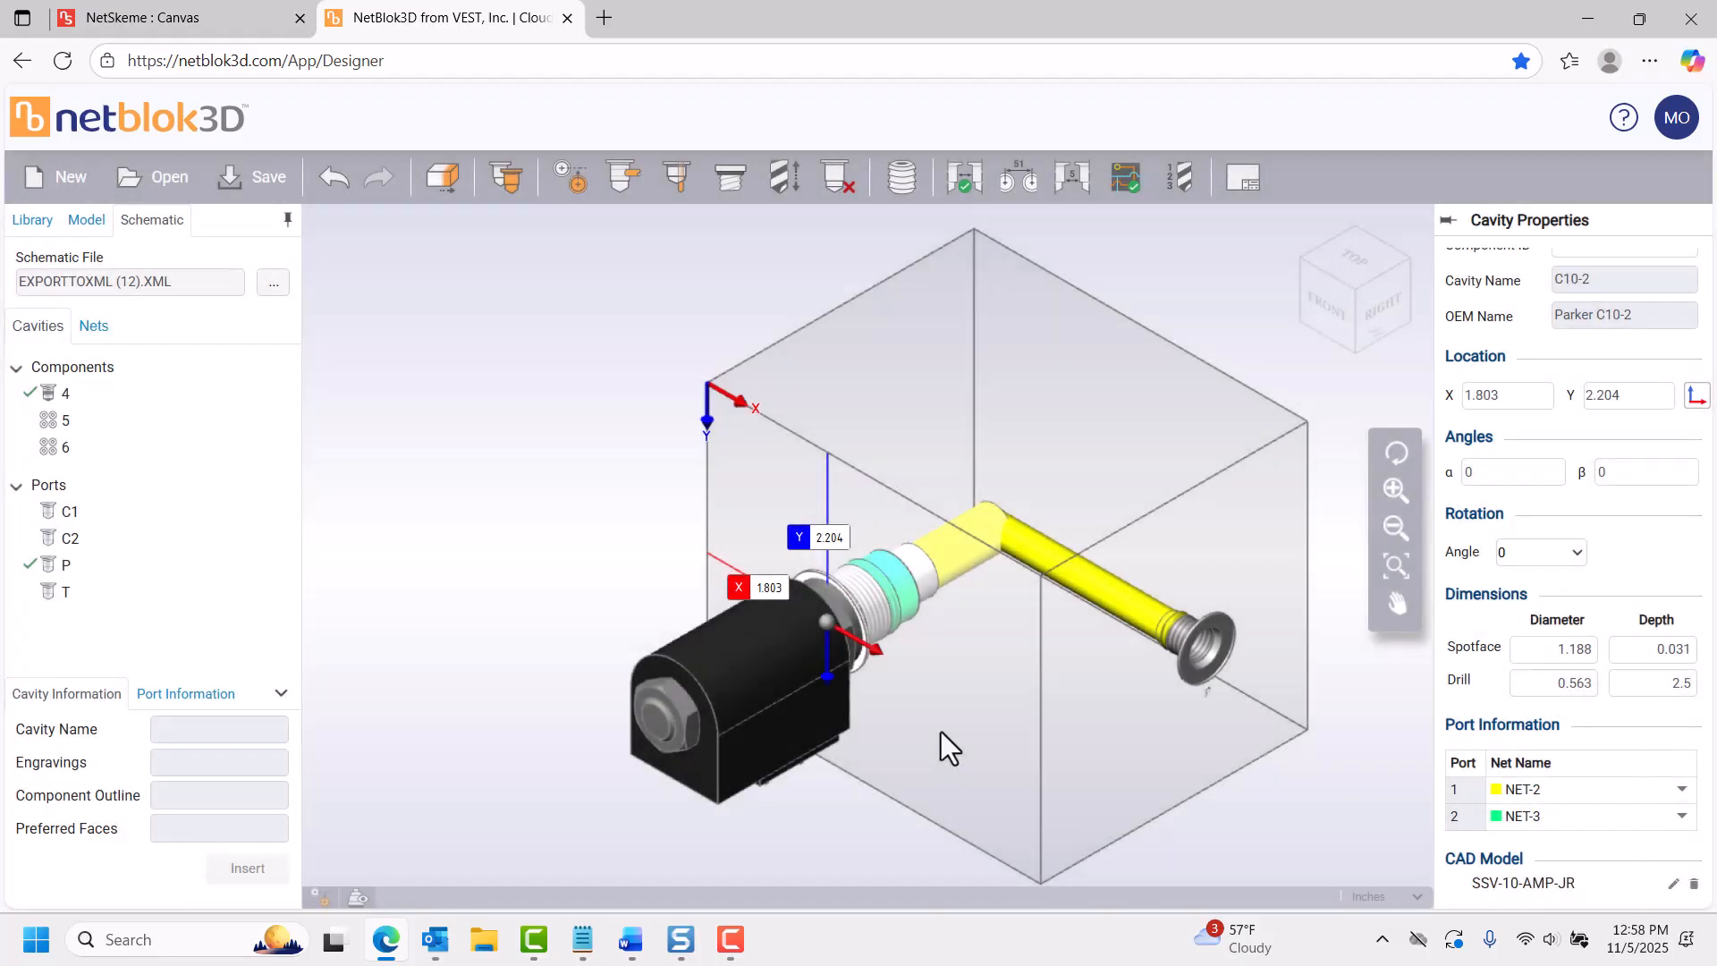
pyautogui.moveTo(941, 731); pyautogui.dragTo(517, 416)
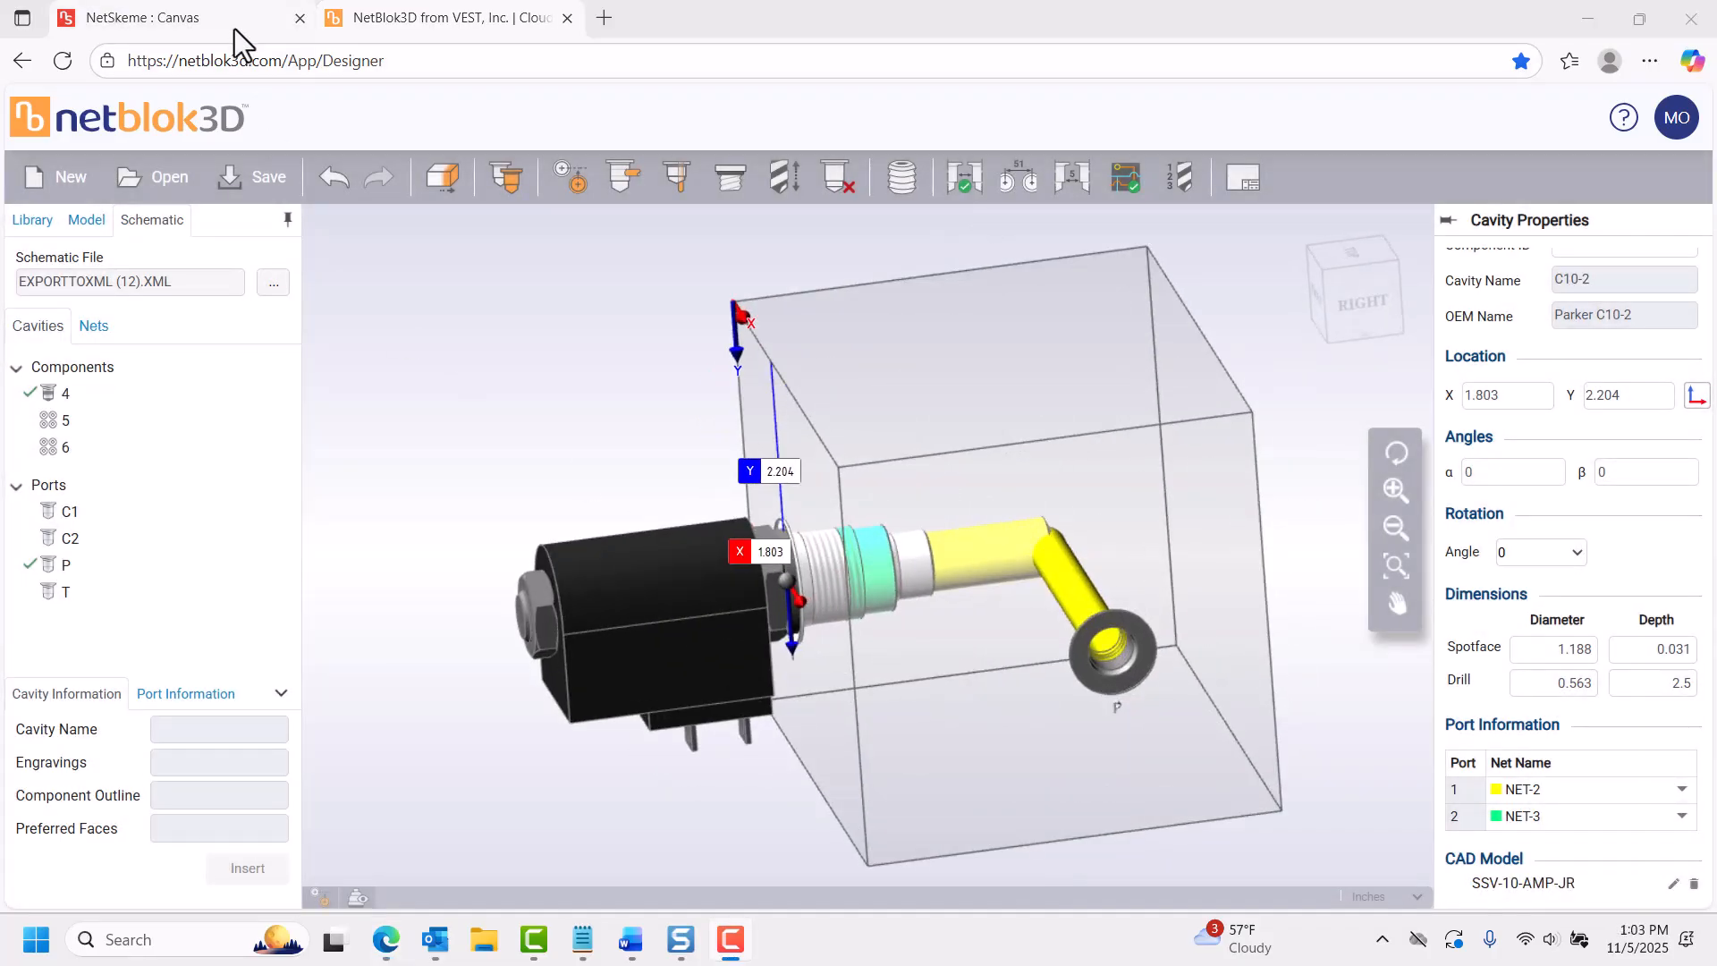
# Switch back to NetSkeme and export the schematic in DWG 2018 format.
pyautogui.click(235, 36)
pyautogui.click(249, 109)
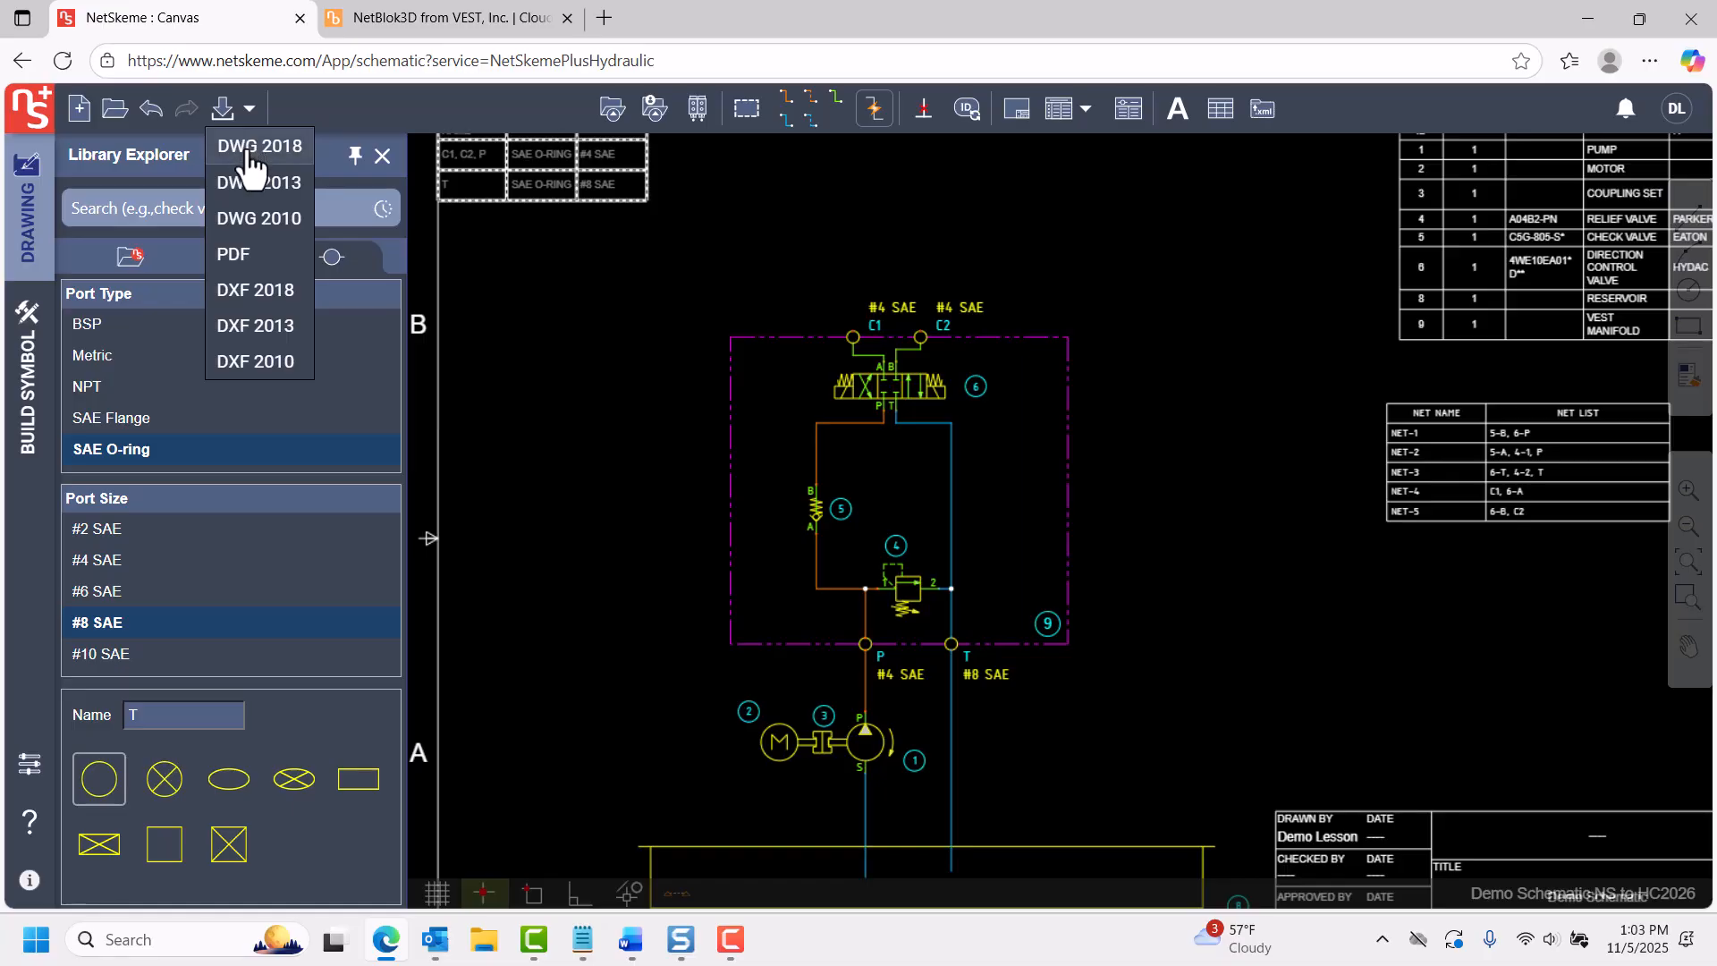
pyautogui.click(248, 149)
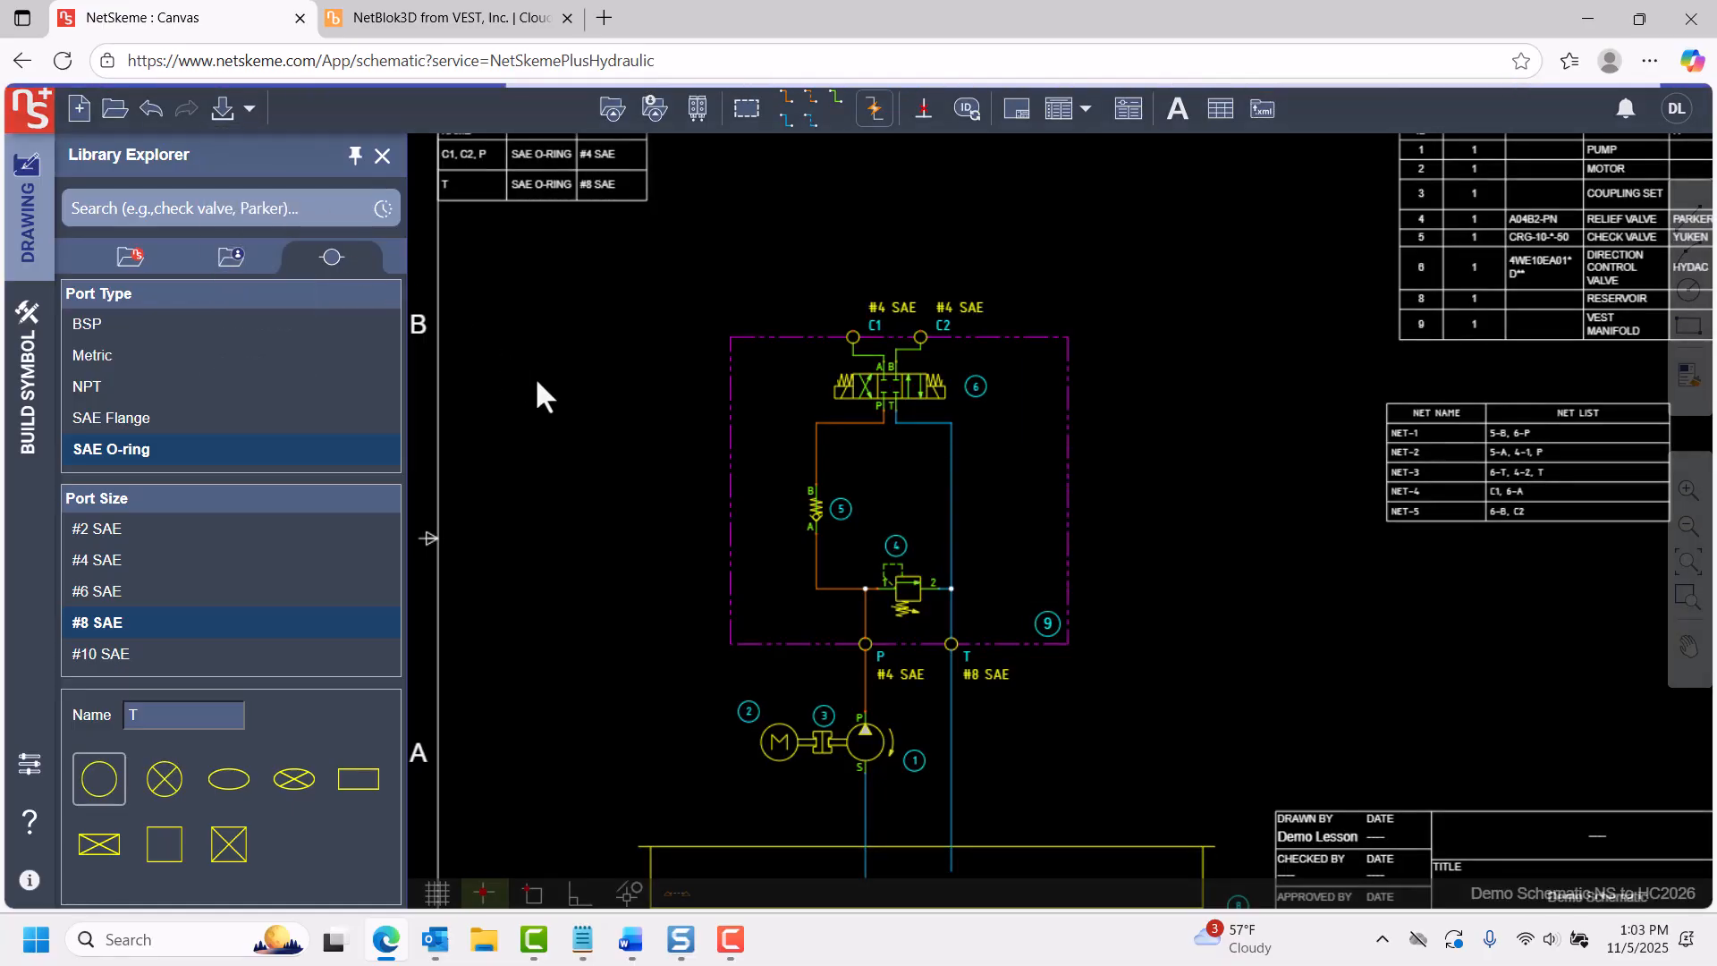